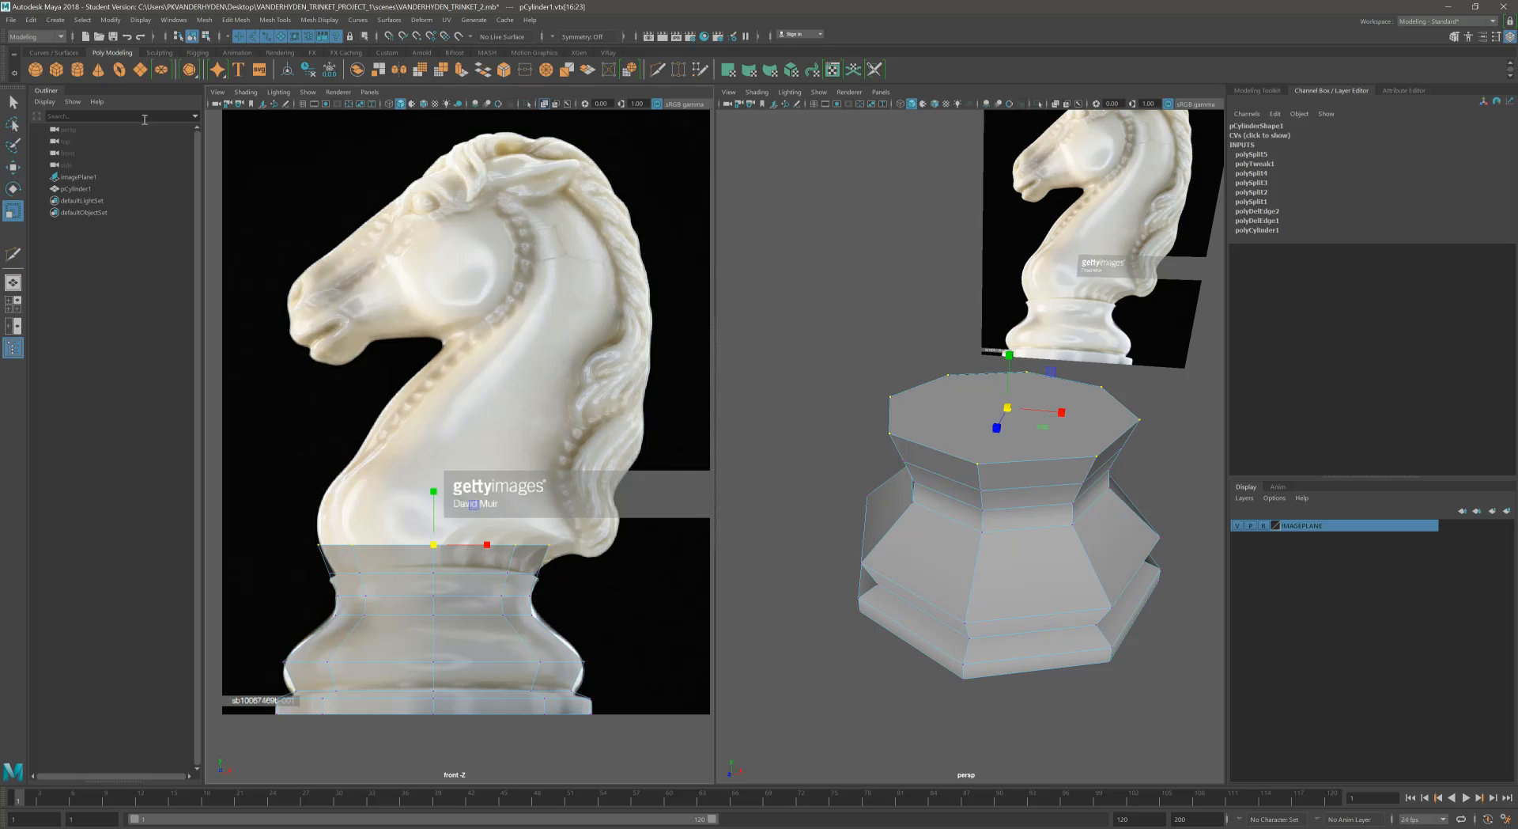
Step: Switch the chess base cylinder from vertex selection to face selection
left_click(12, 167)
mouse_move(433, 495)
left_mouse_down()
mouse_move(433, 343)
mouse_move(434, 498)
left_mouse_up()
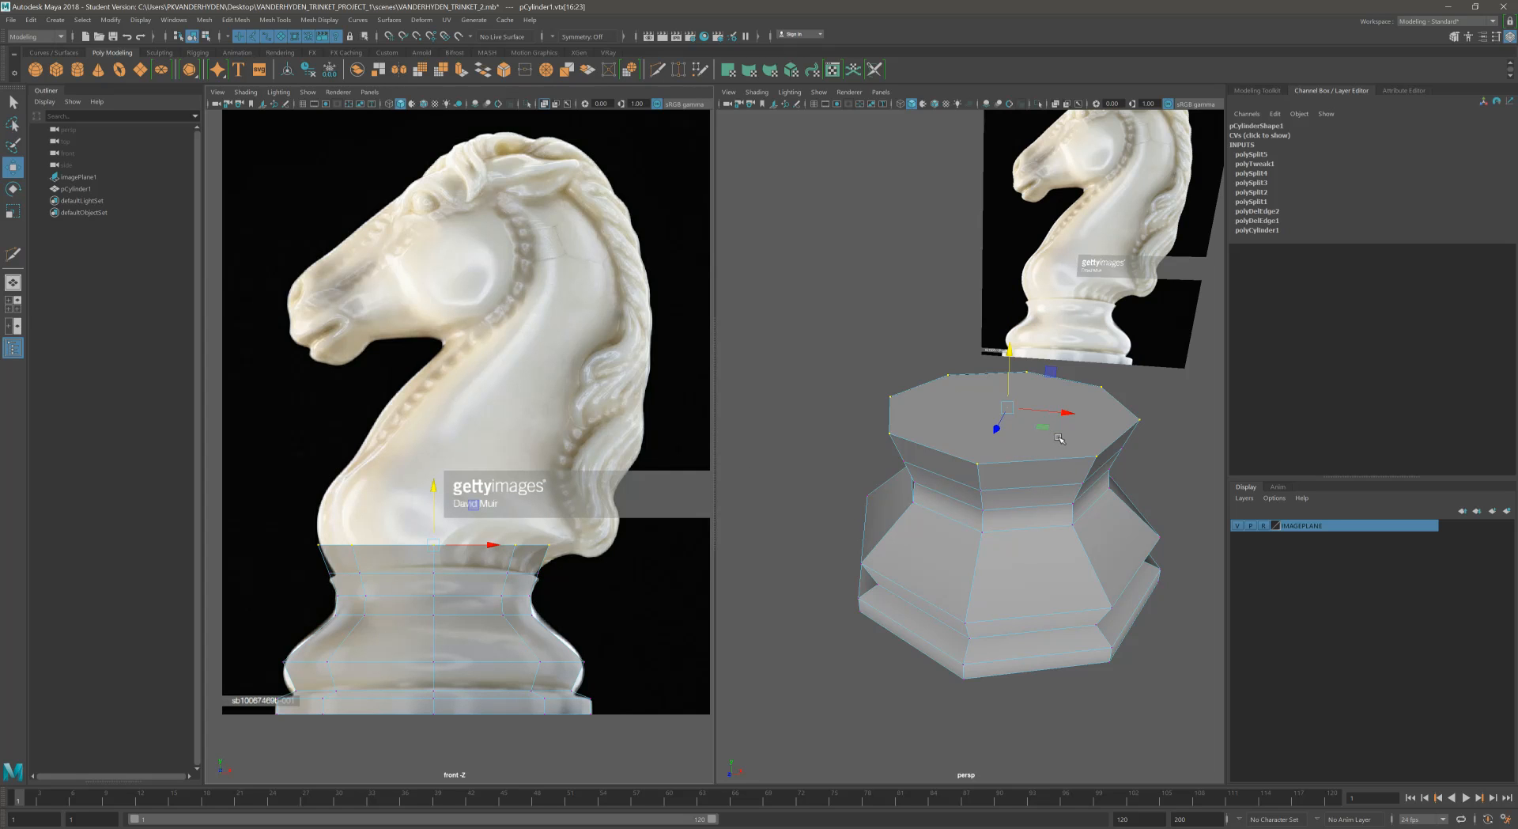
right_click_drag(1059, 439, 1057, 470)
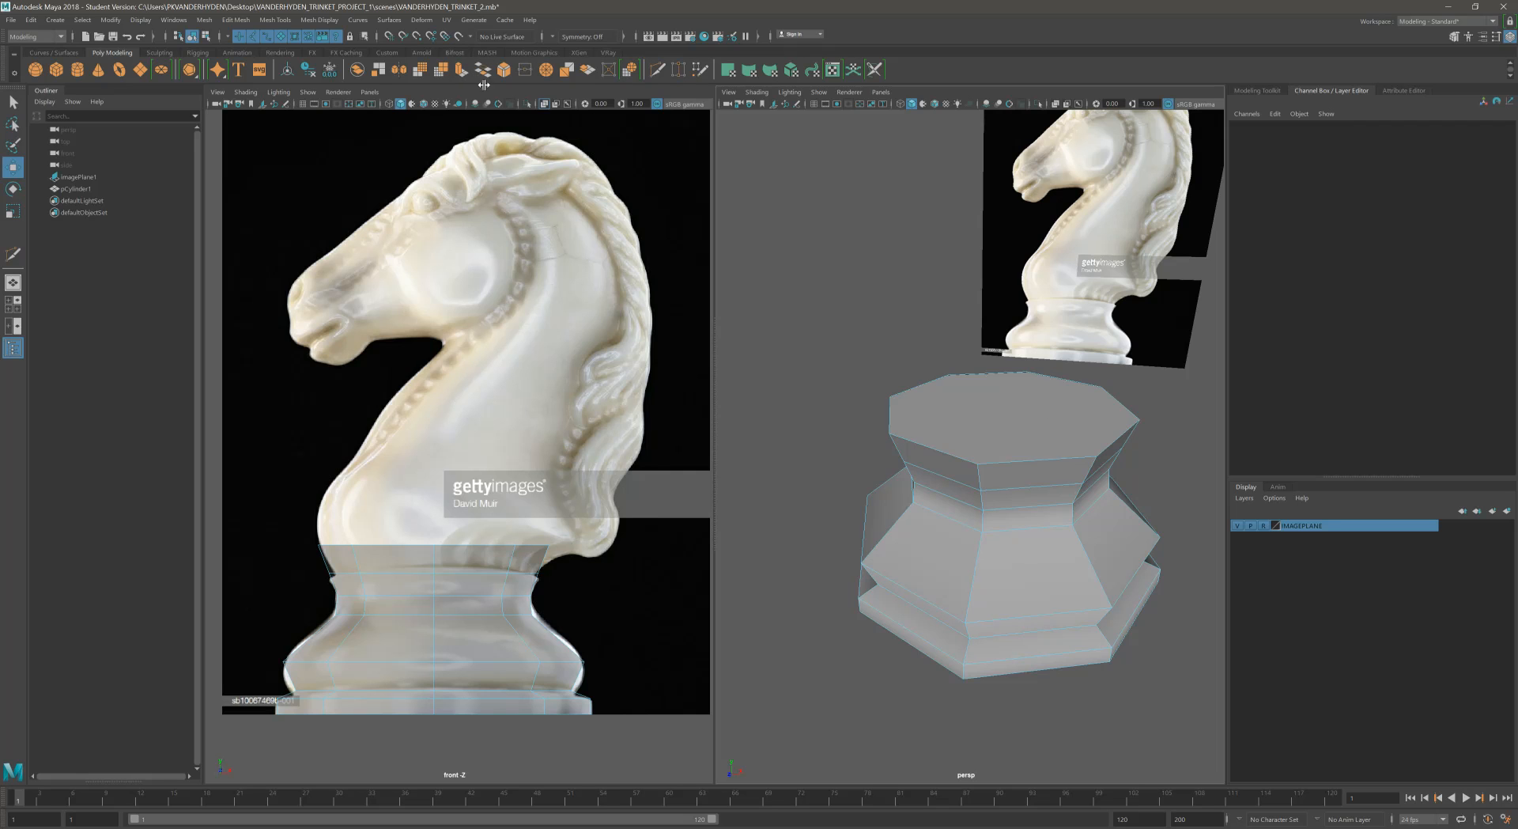
right_click_drag(984, 433, 1031, 433)
Step: Create a polygon cube, move it about 9.8 units along X clear of the chess base, and frame it
scroll(950, 362, "down", 8)
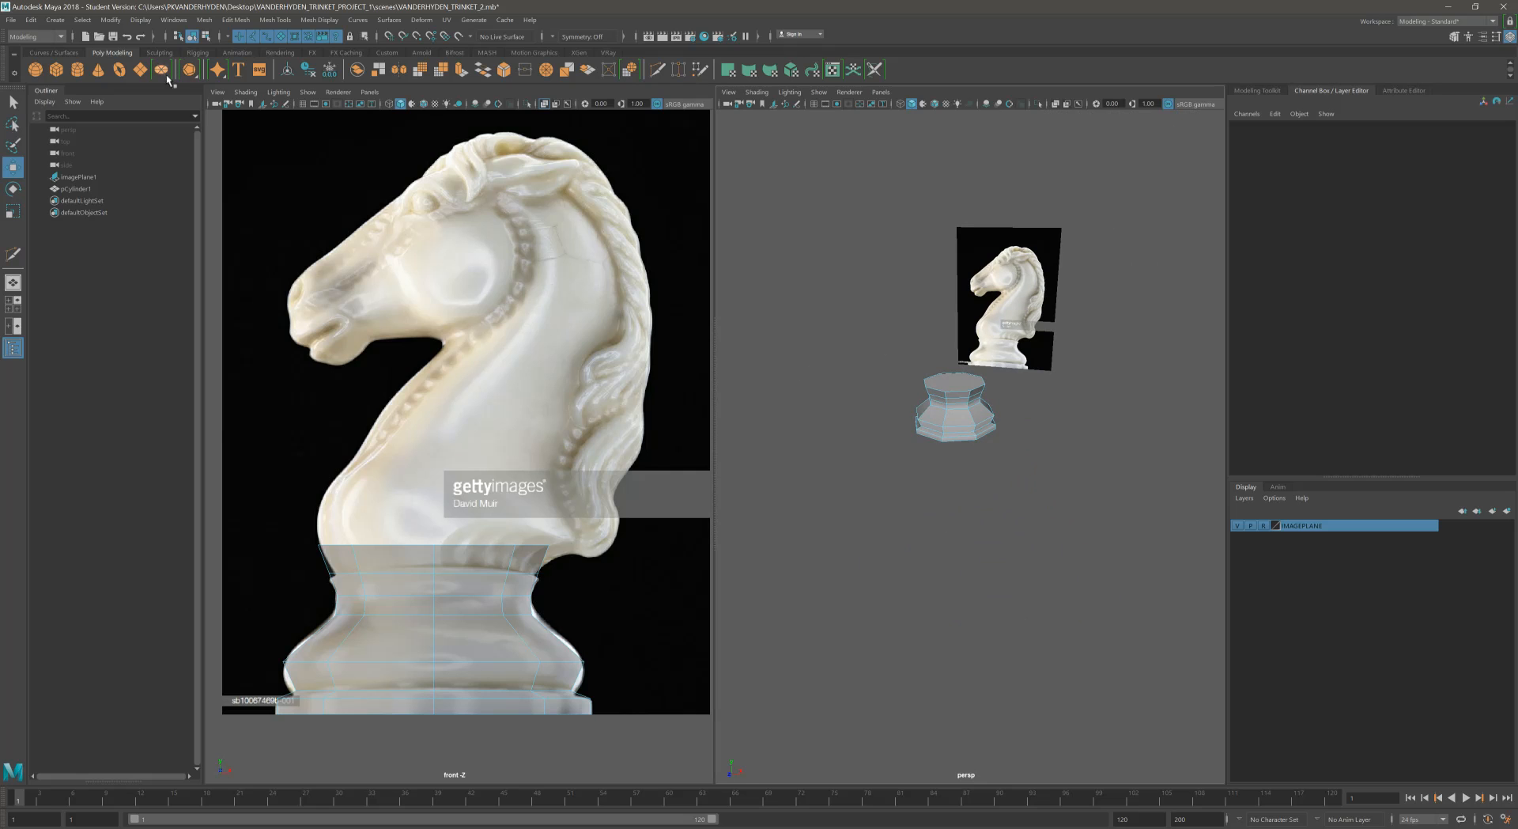
left_click(79, 71)
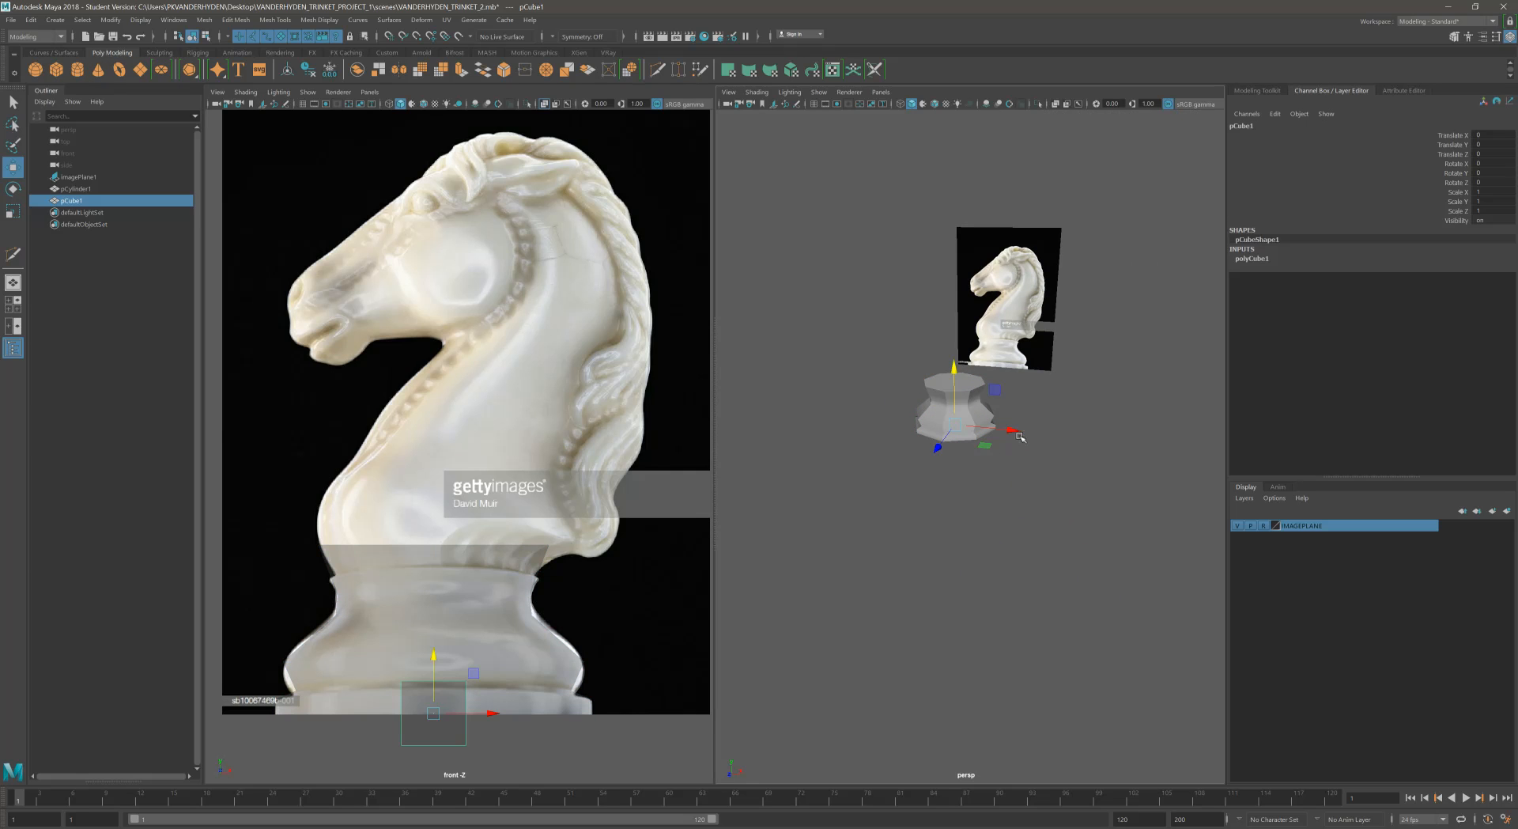
left_click_drag(1020, 437, 1186, 439)
key("f")
left_click_drag(1040, 488, 959, 528, "alt")
right_click_drag(1088, 495, 955, 506, "alt")
left_click_drag(955, 507, 965, 493, "alt")
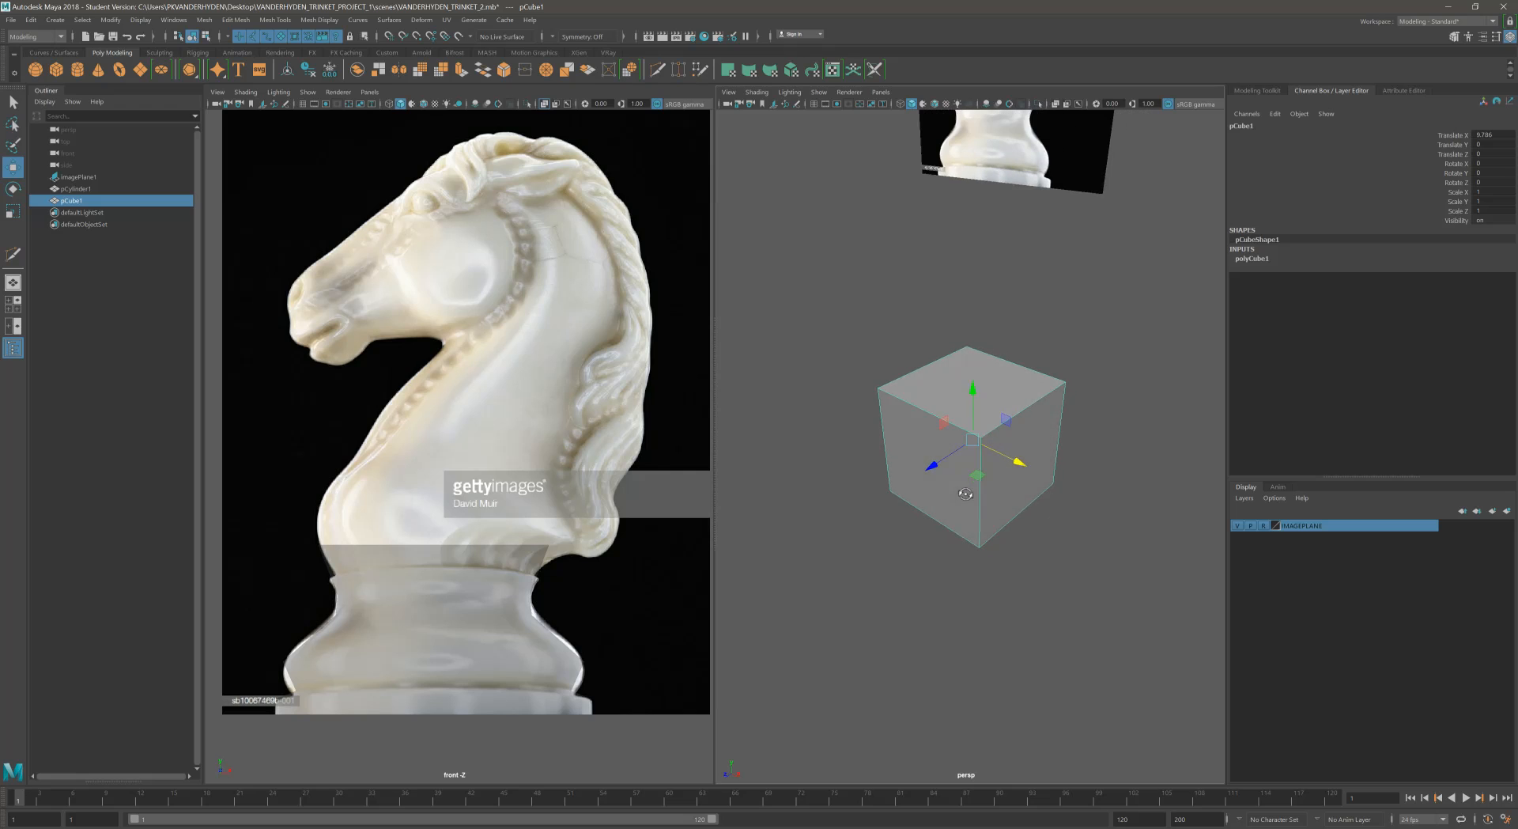
Step: Extrude the cube's top face with thickness 0.4, offset 0.2 and 2 divisions
right_click_drag(995, 400, 995, 434)
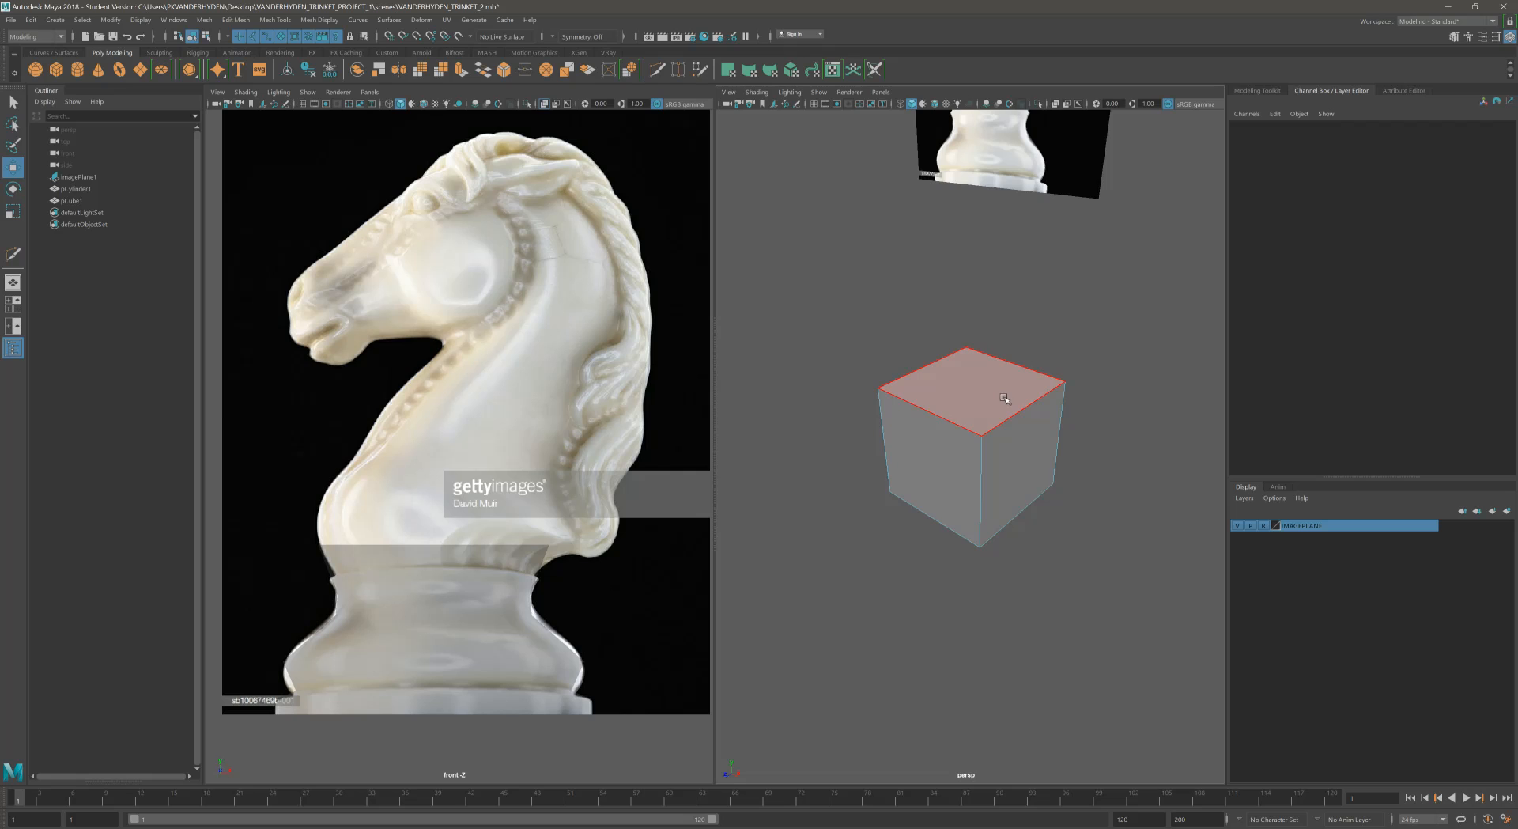
left_click(1004, 399)
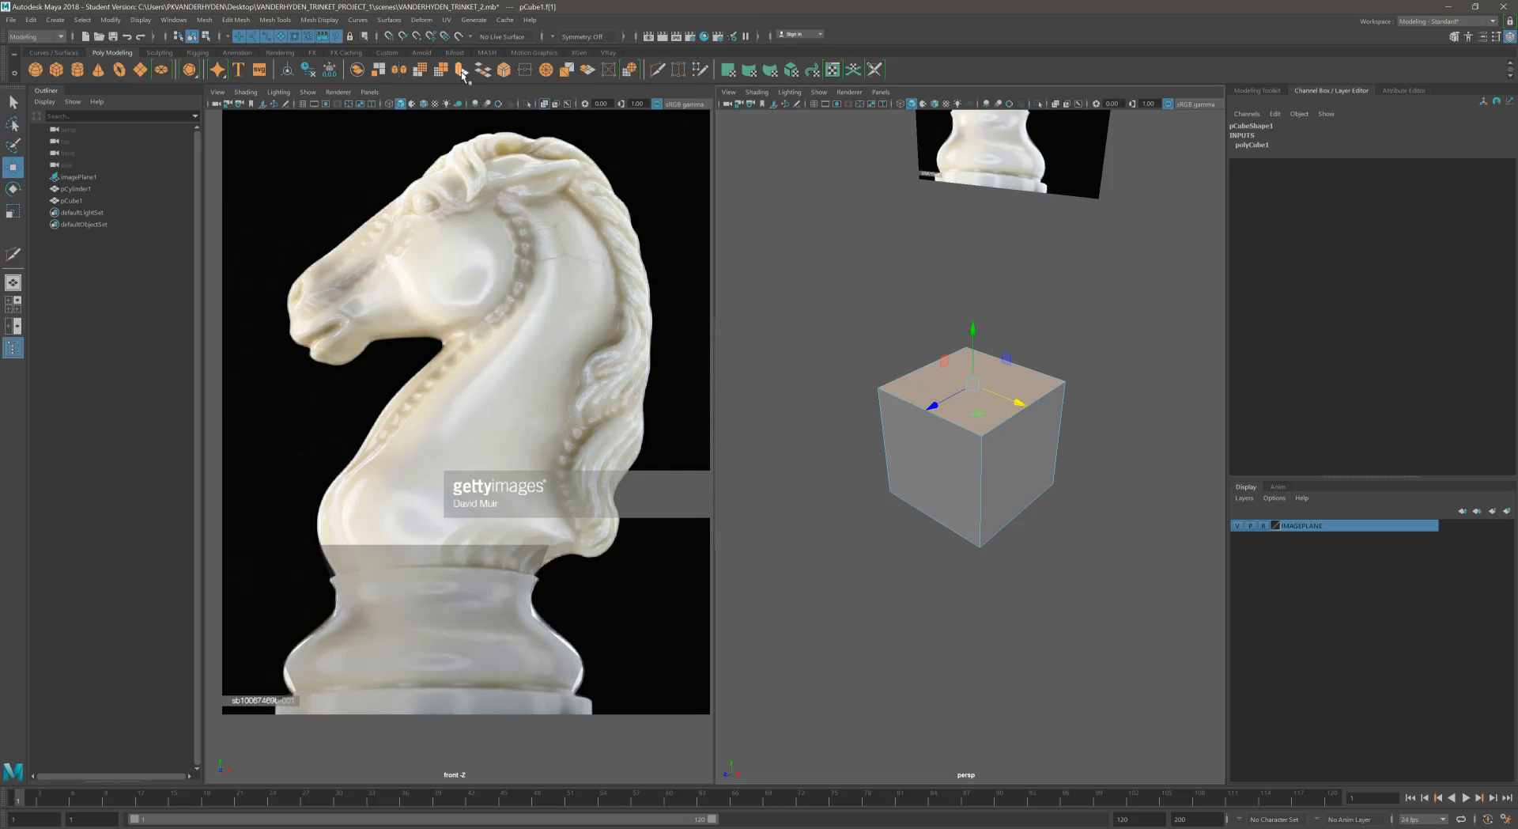
left_click(462, 71)
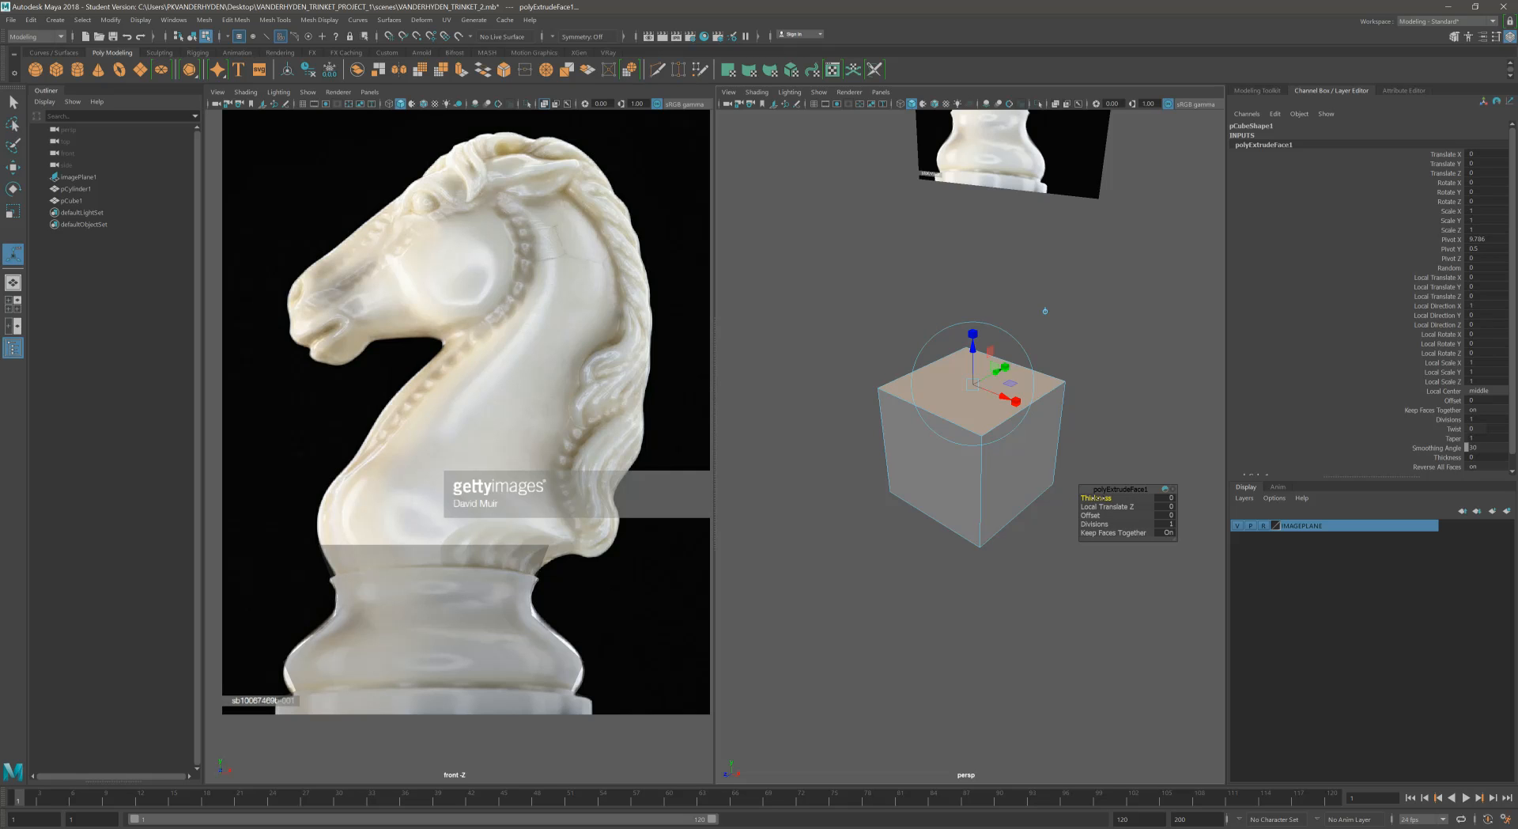
left_click_drag(1096, 497, 1094, 515)
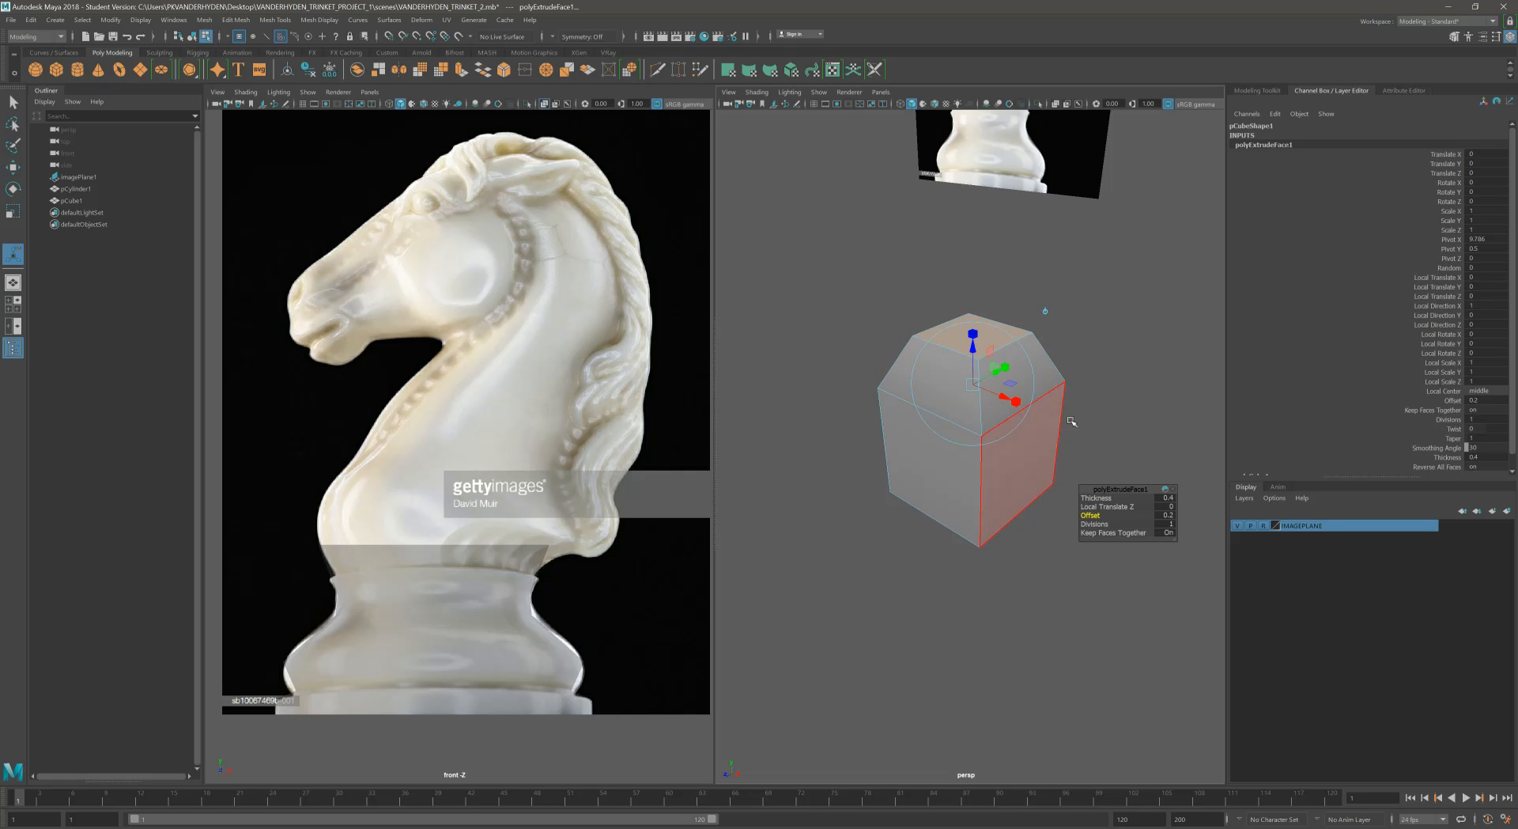
mouse_move(1094, 523)
left_mouse_down()
mouse_move(1112, 523)
mouse_move(1096, 523)
left_mouse_up()
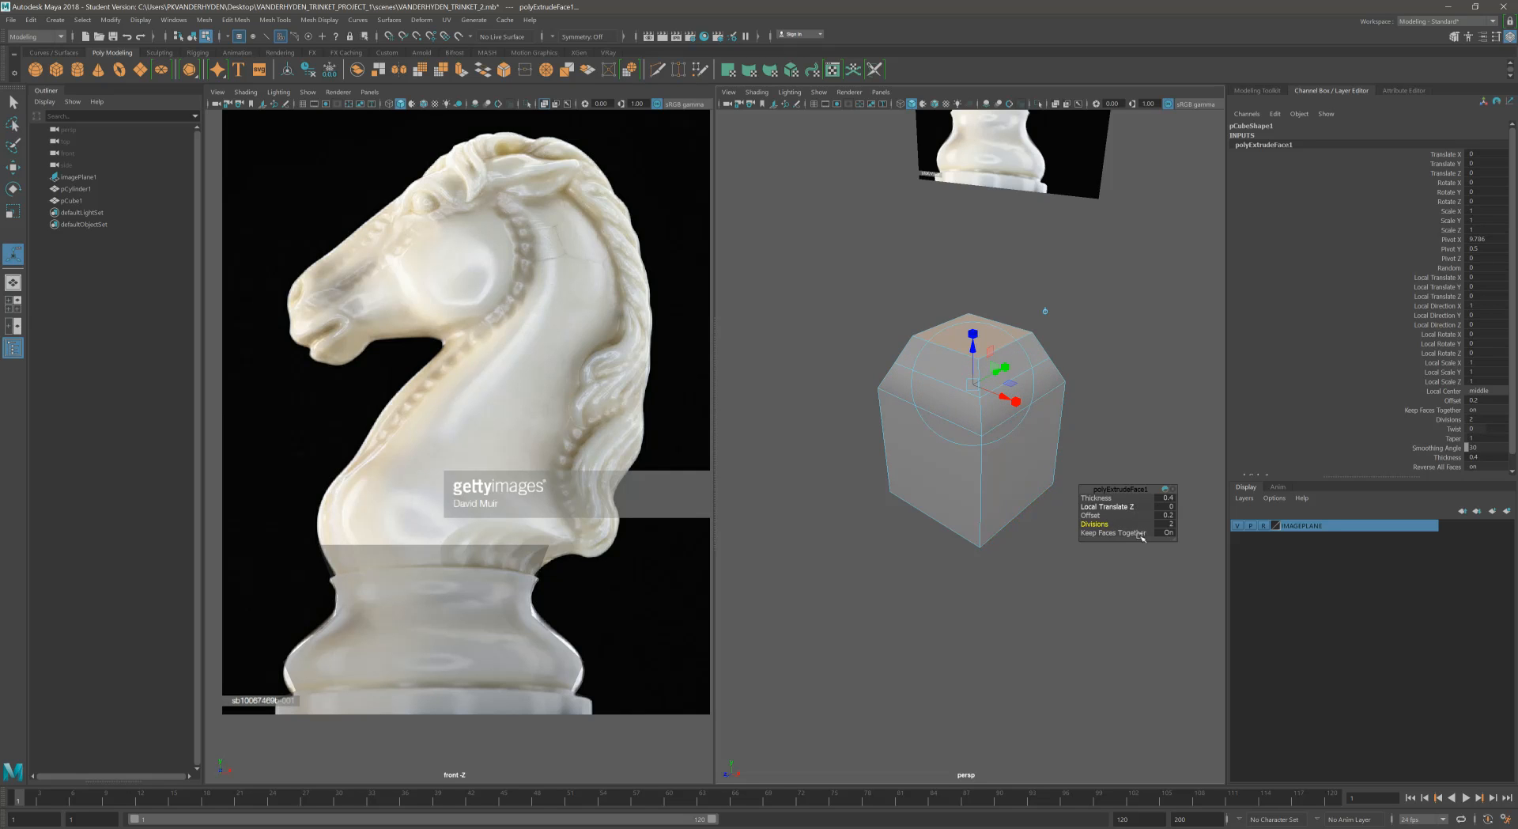
Step: Extrude the cube's two adjacent side faces and the sloped faces directly above them with thickness 0.7
left_click(1027, 447)
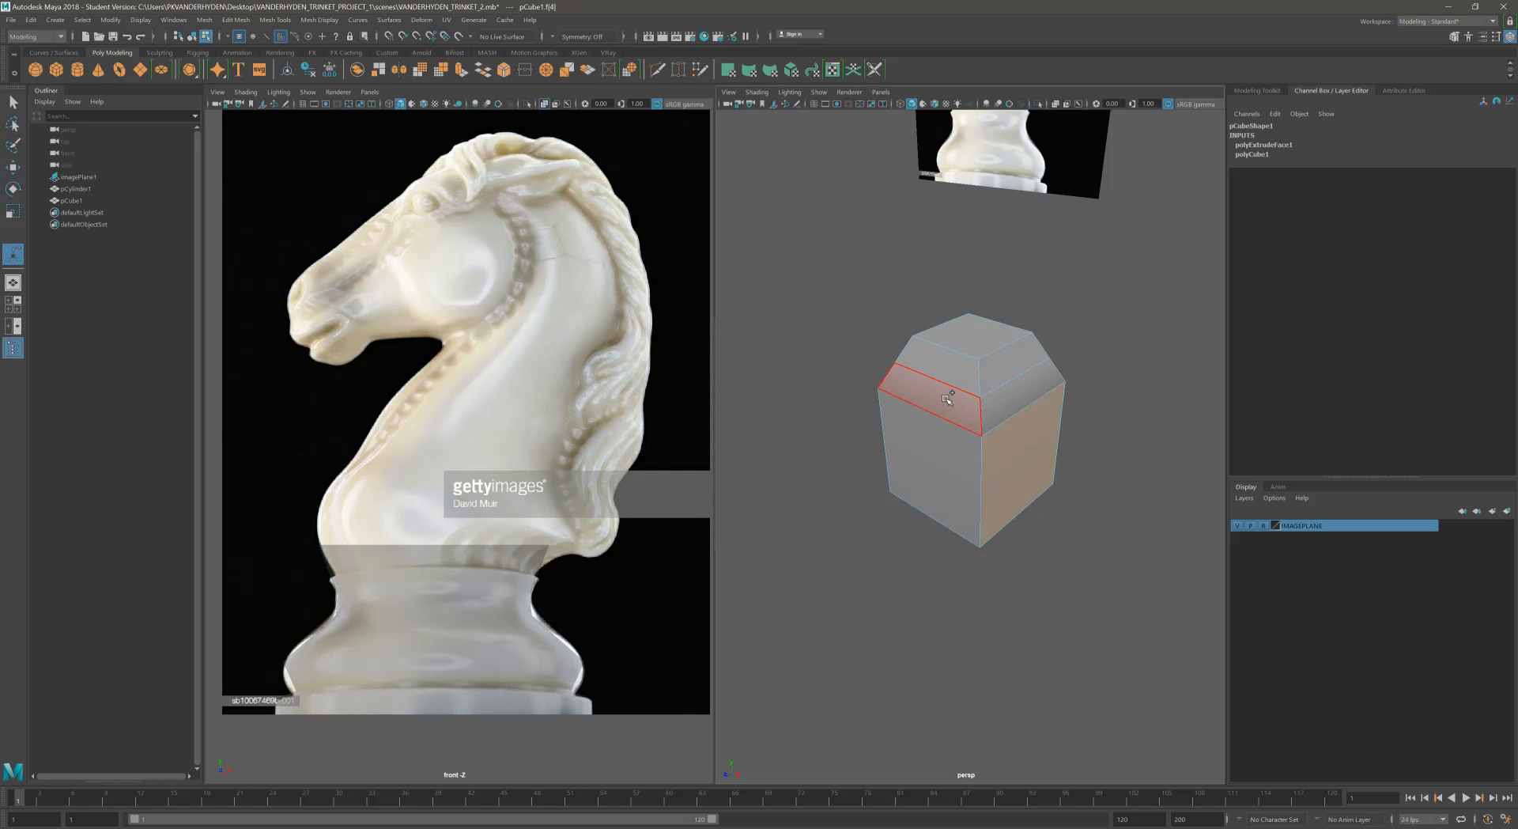
left_click(1020, 434)
mouse_move(1006, 480)
left_mouse_down("alt")
mouse_move(1078, 458)
mouse_move(1004, 471)
left_mouse_up("alt")
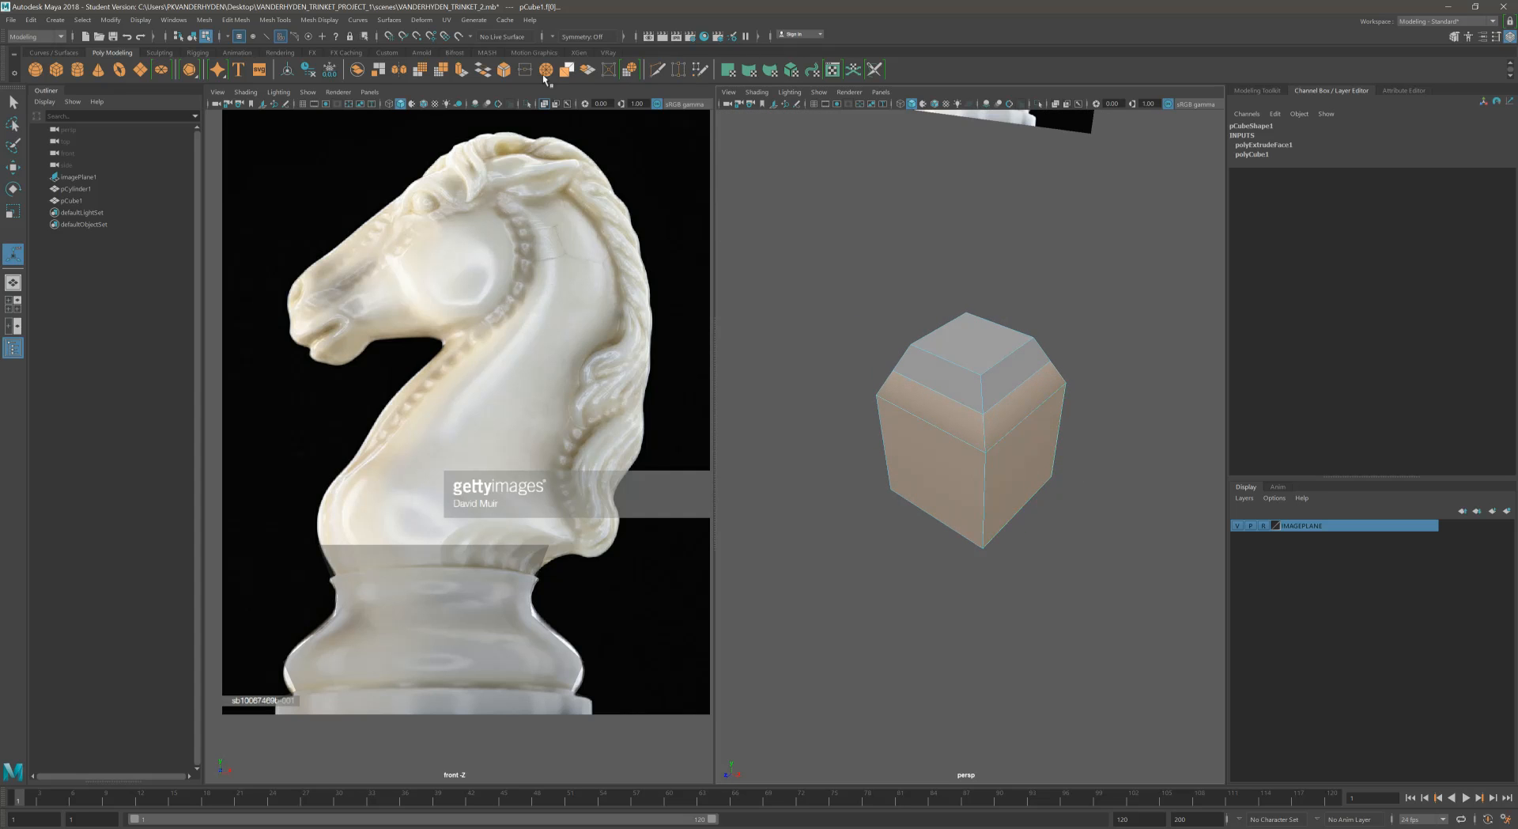
key("ctrl+e")
left_click_drag(1102, 496, 1127, 497)
left_click_drag(980, 447, 901, 407, "alt")
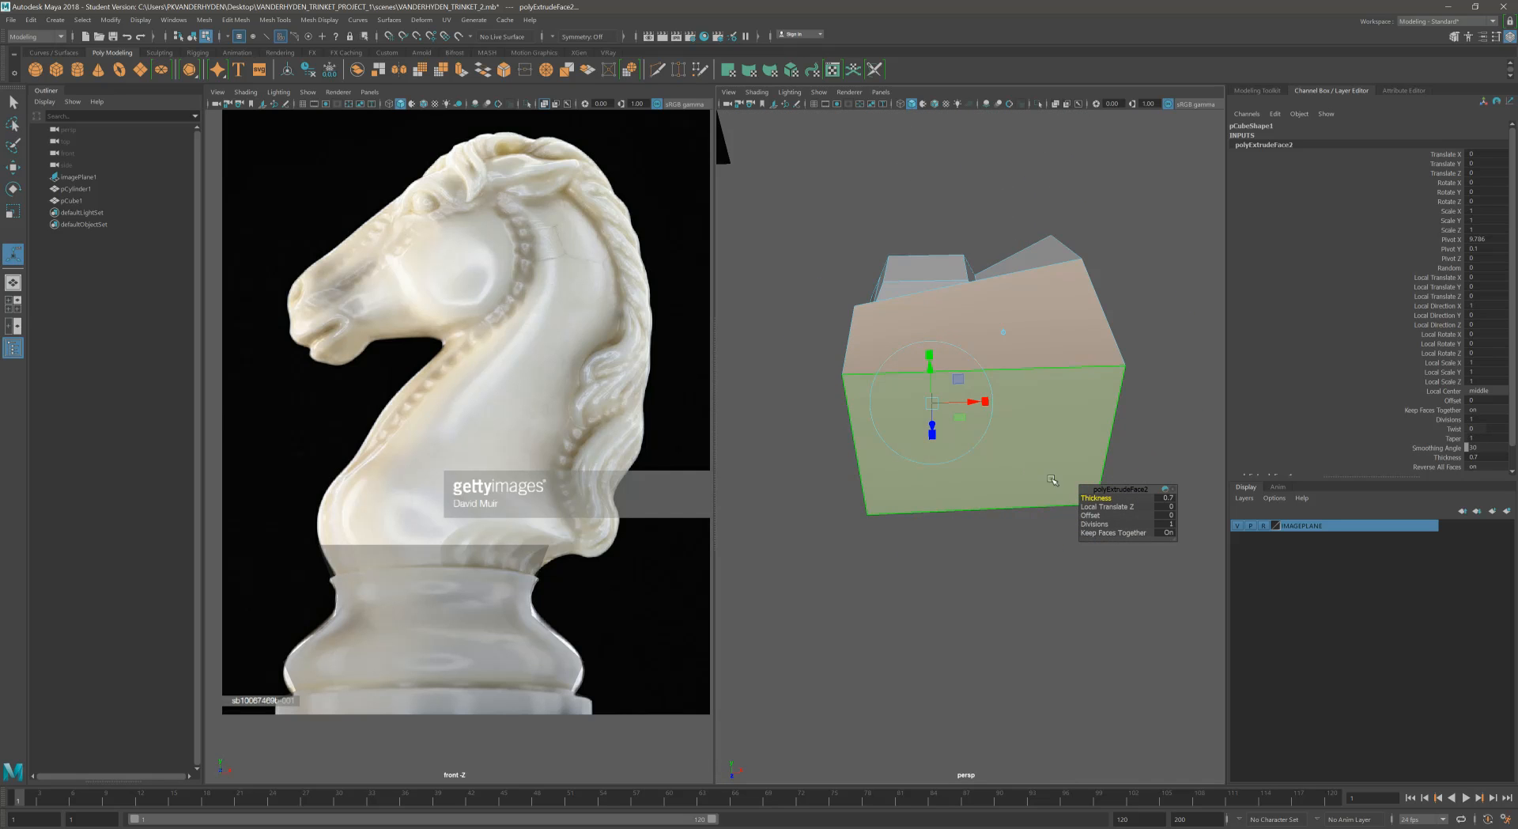
left_click_drag(933, 468, 1041, 504, "alt")
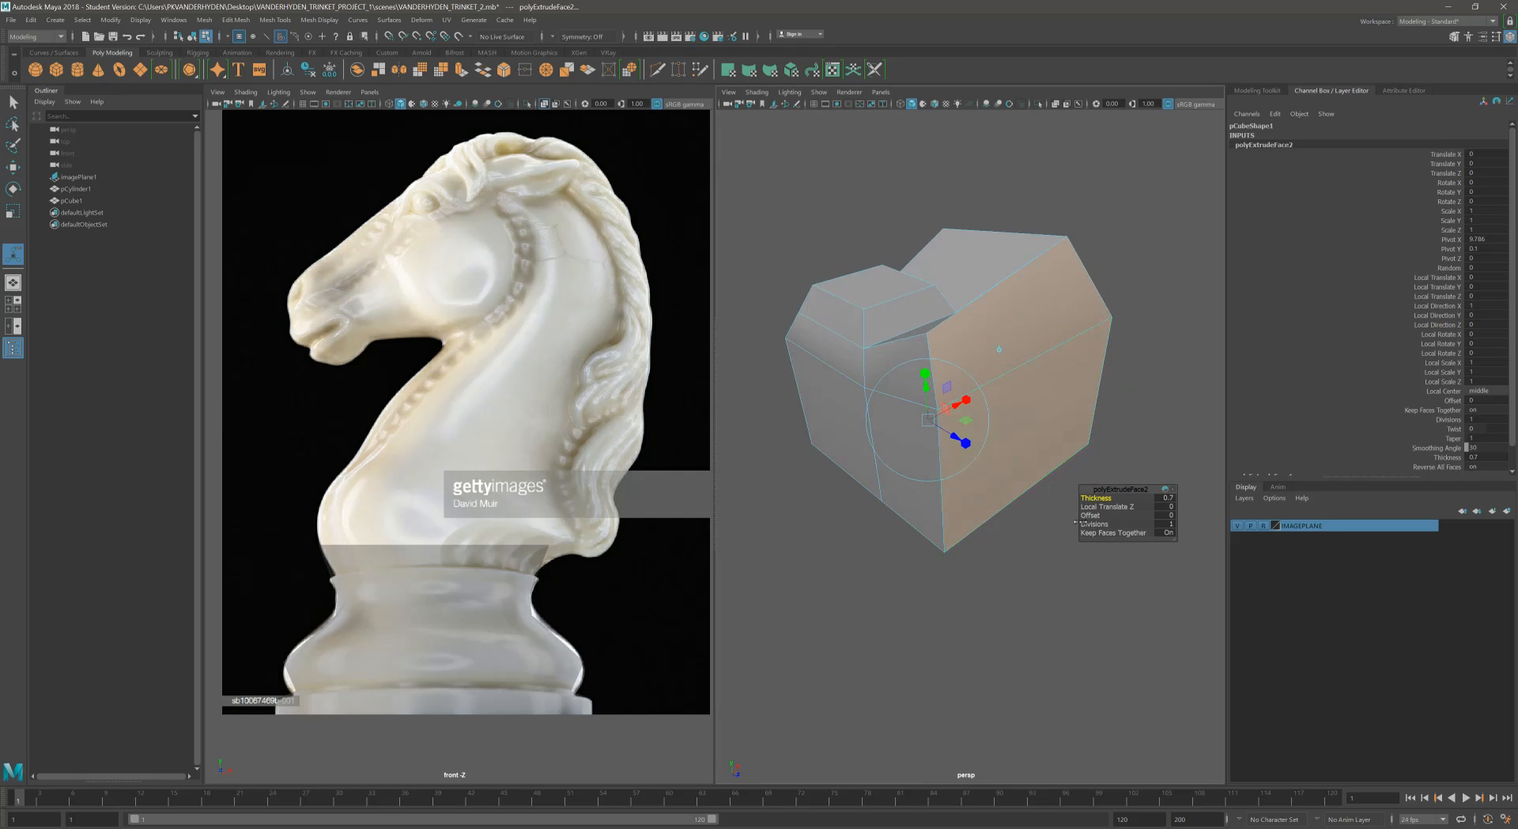
Step: Turn Keep Faces Together off and back on for the side extrusion, and delete the whole cube
left_click(1121, 533)
left_click_drag(1009, 415, 808, 332, "alt")
left_click_drag(1069, 388, 1111, 393, "alt")
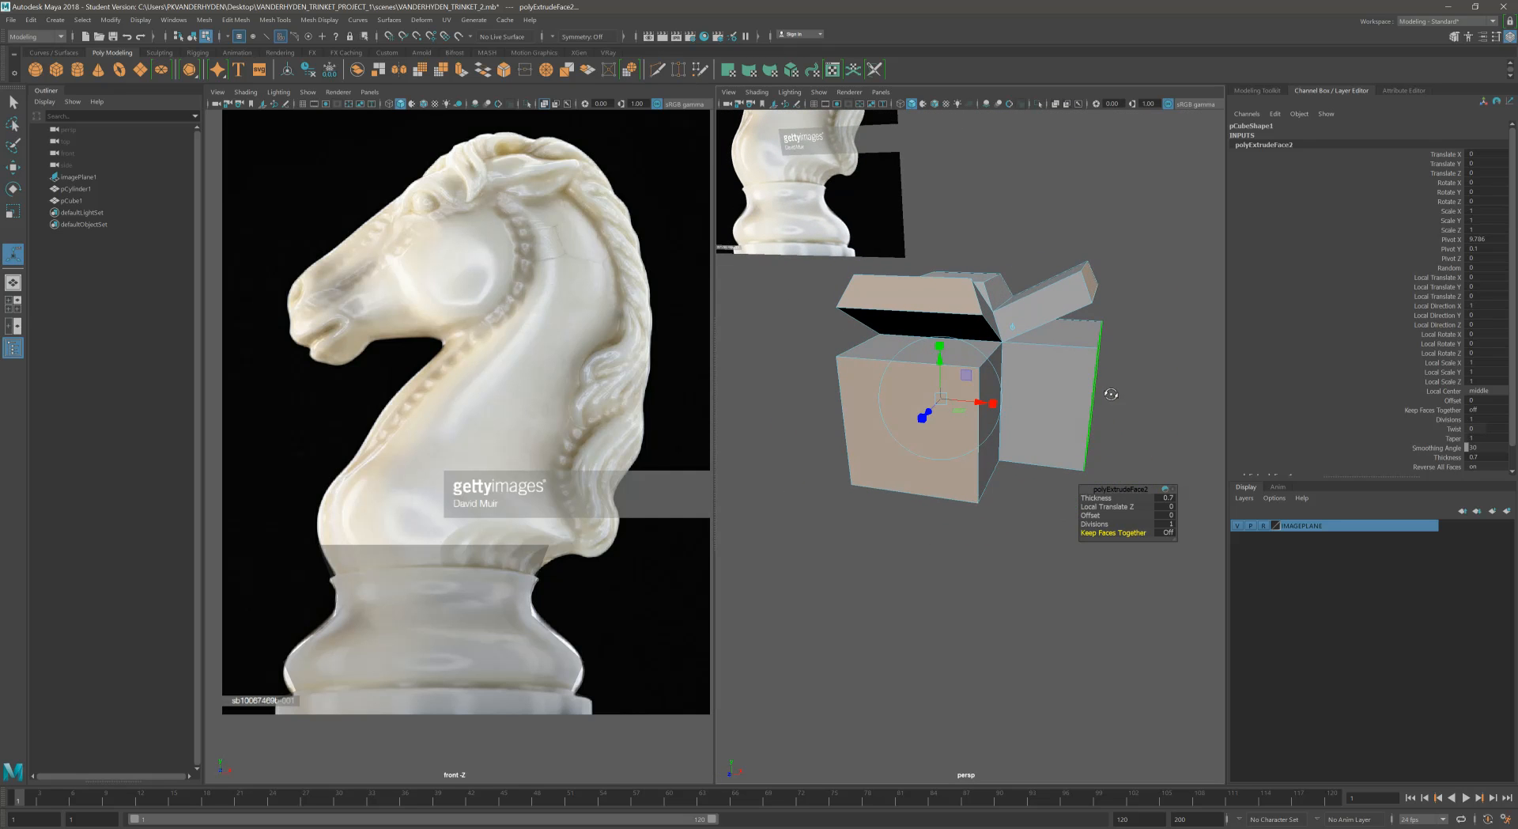
left_click(1164, 531)
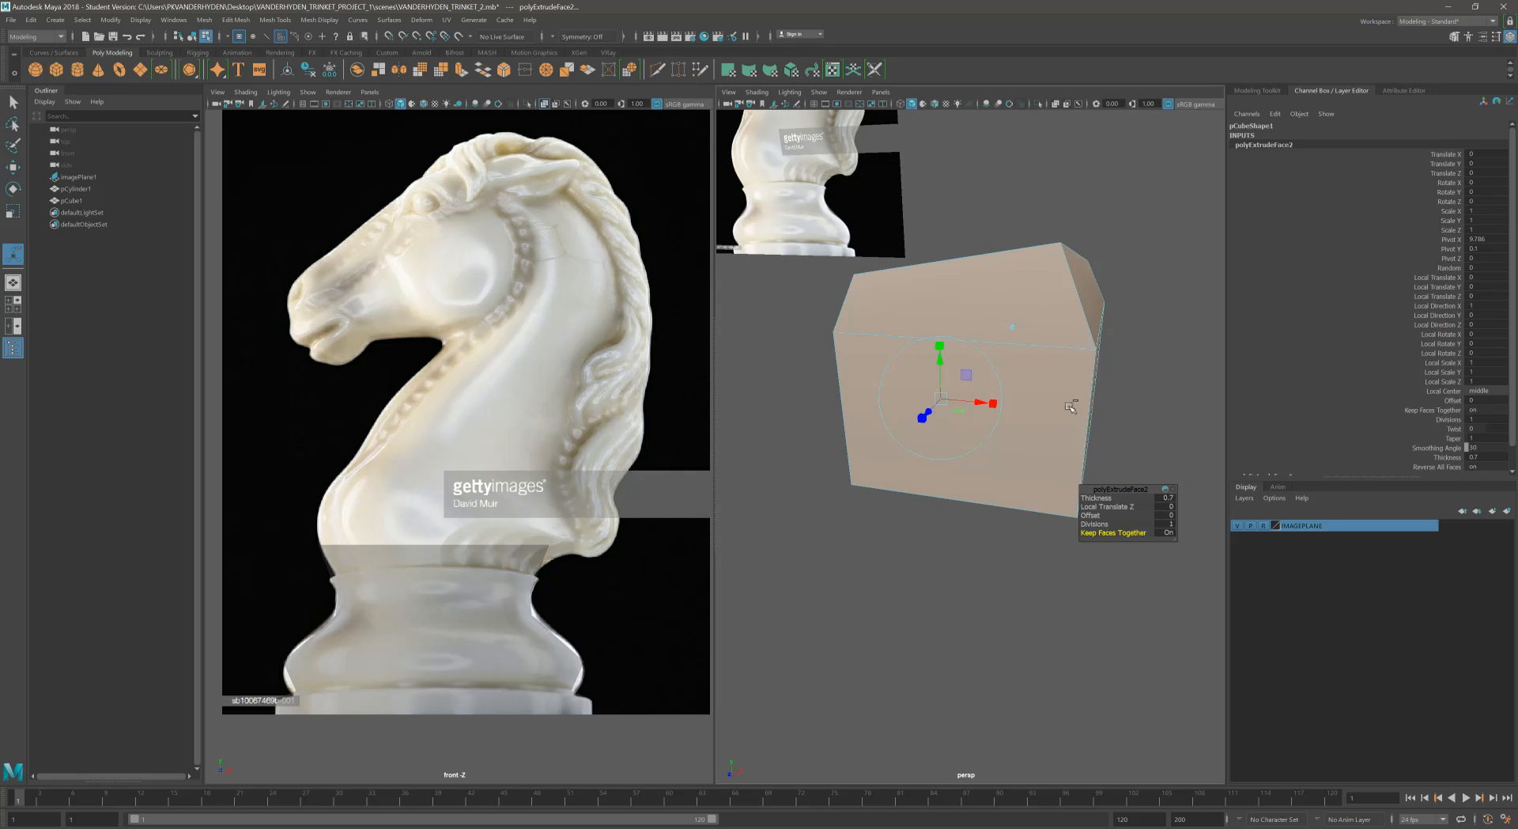
right_click_drag(1030, 376, 1088, 355)
key("Delete")
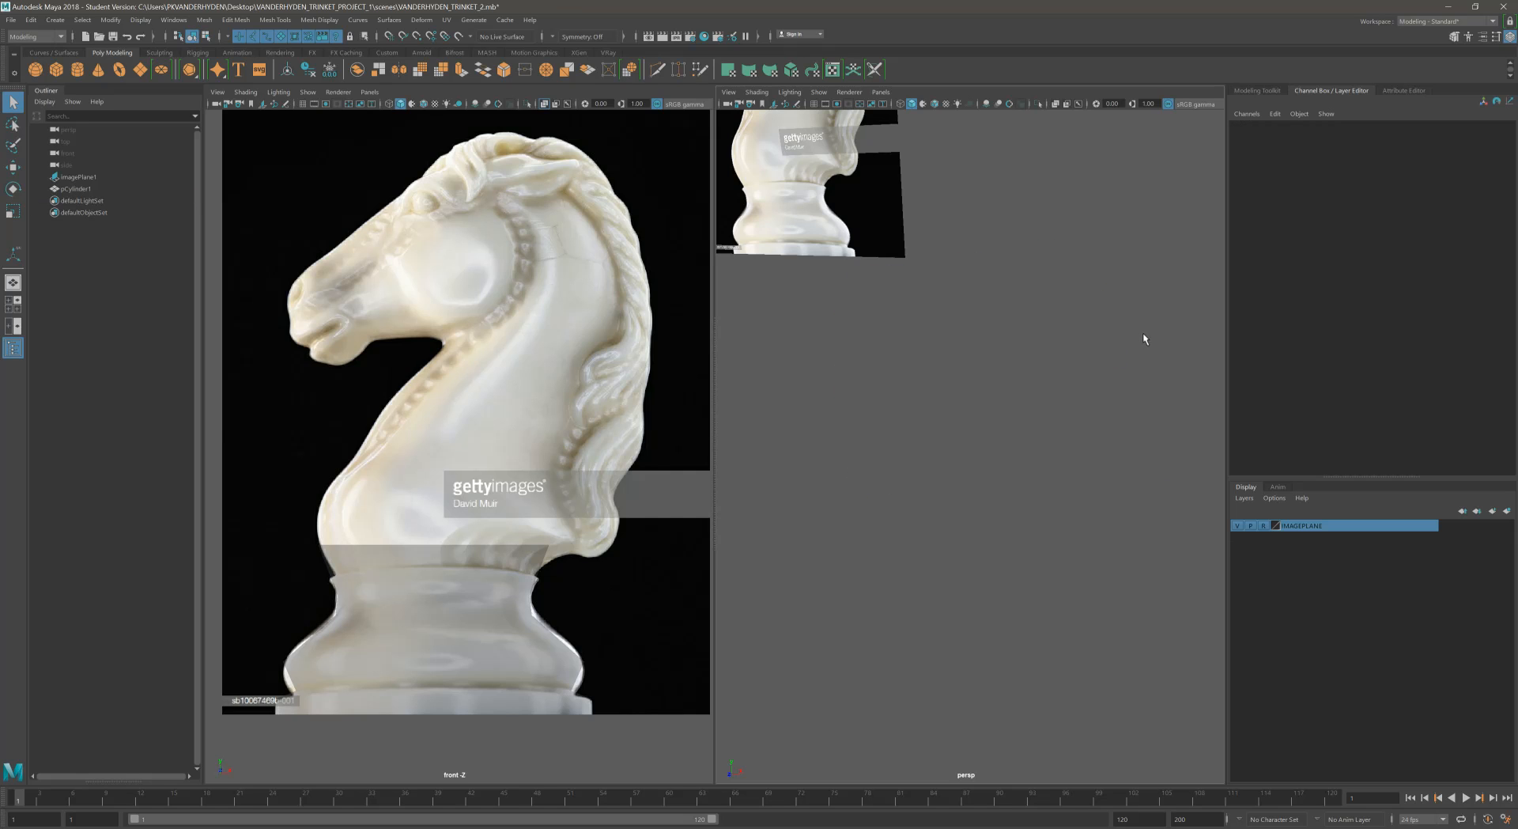
Step: Create a polygon sphere, move it along X clear of the chess base, and frame it
left_click(35, 68)
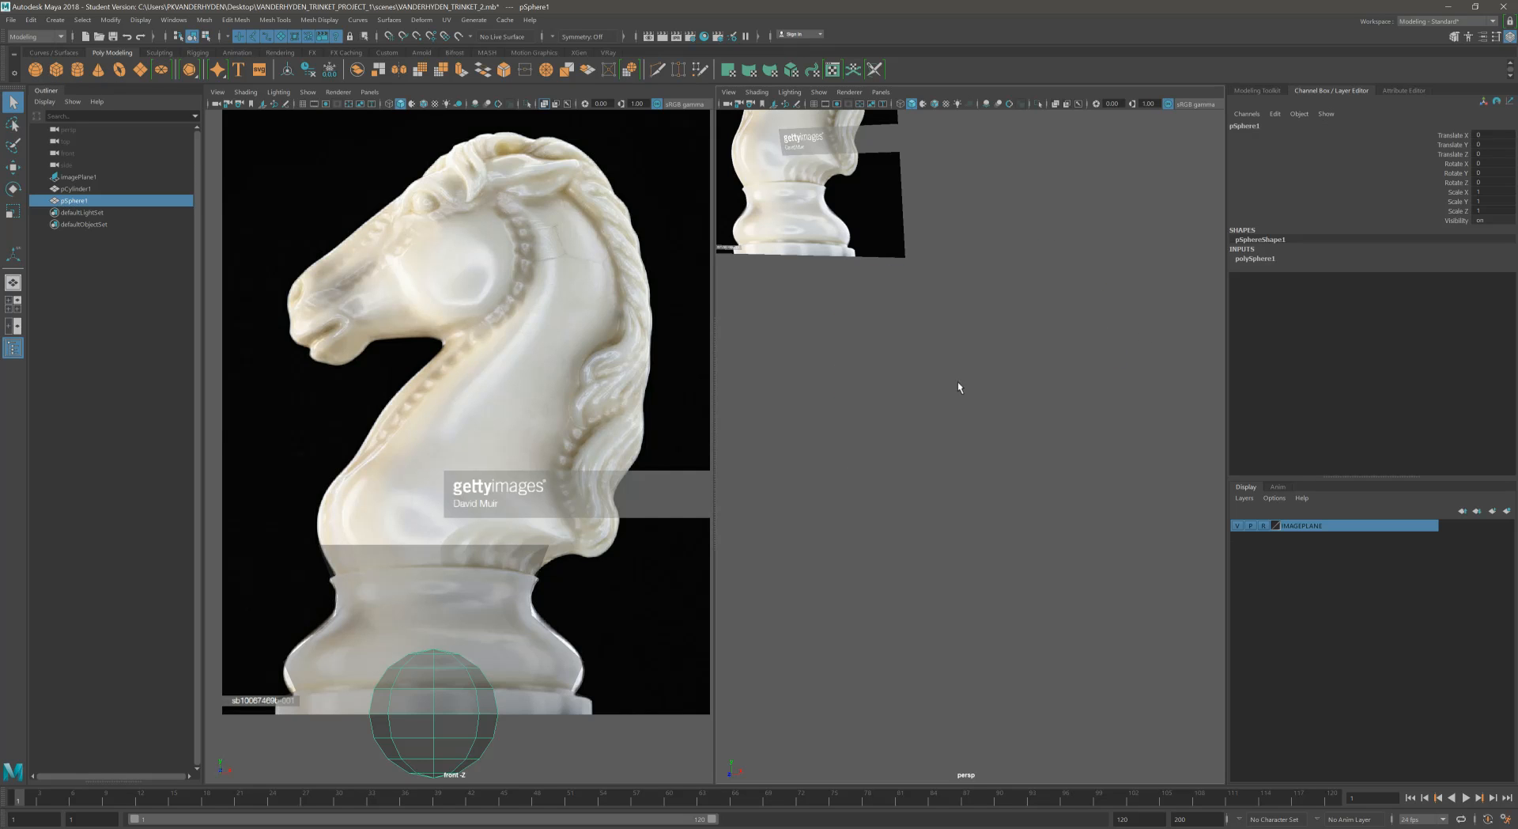
scroll(862, 406, "down", 10)
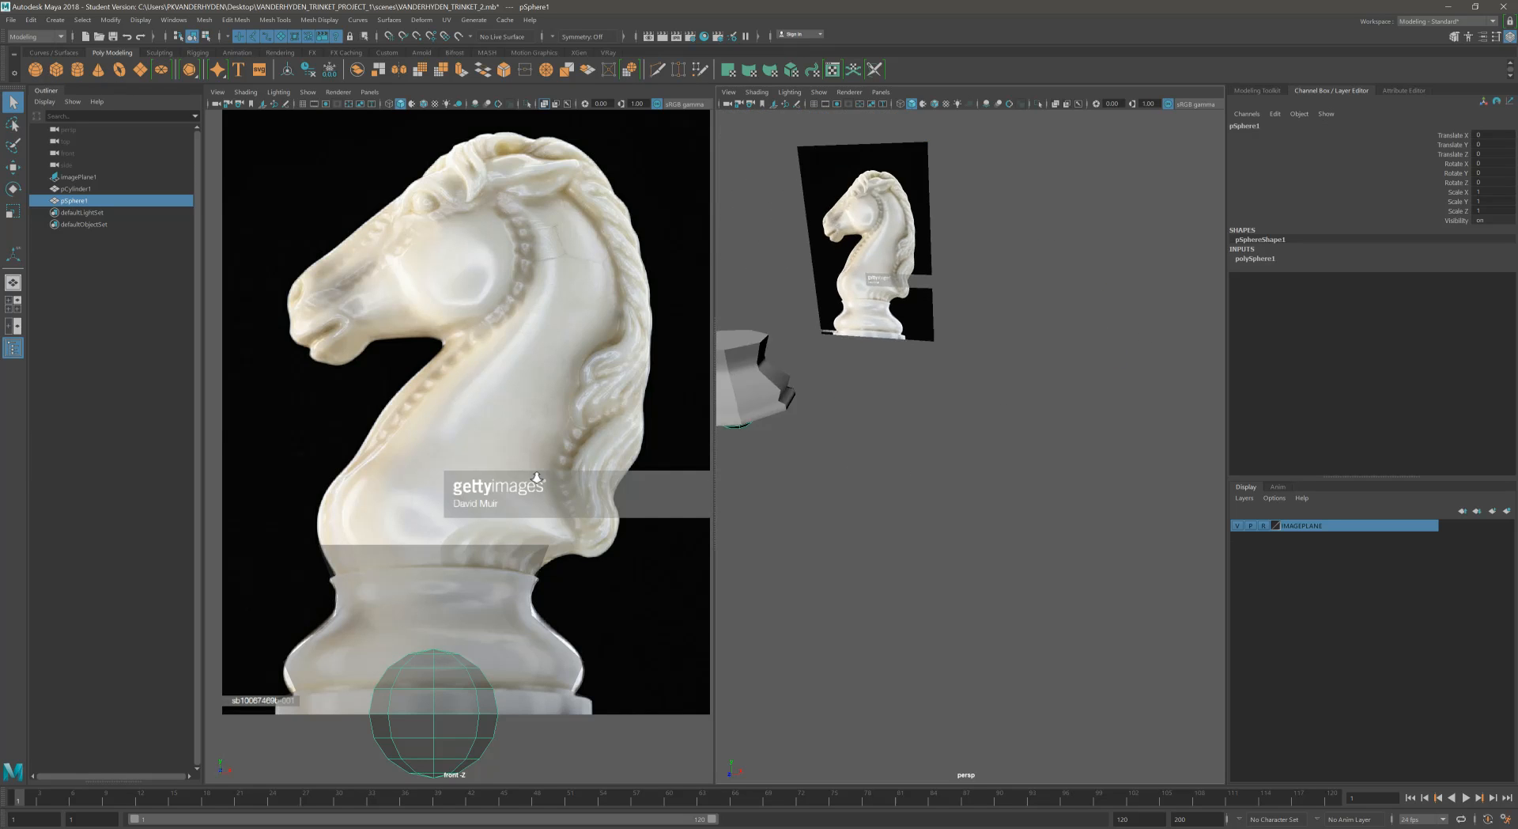
key("w")
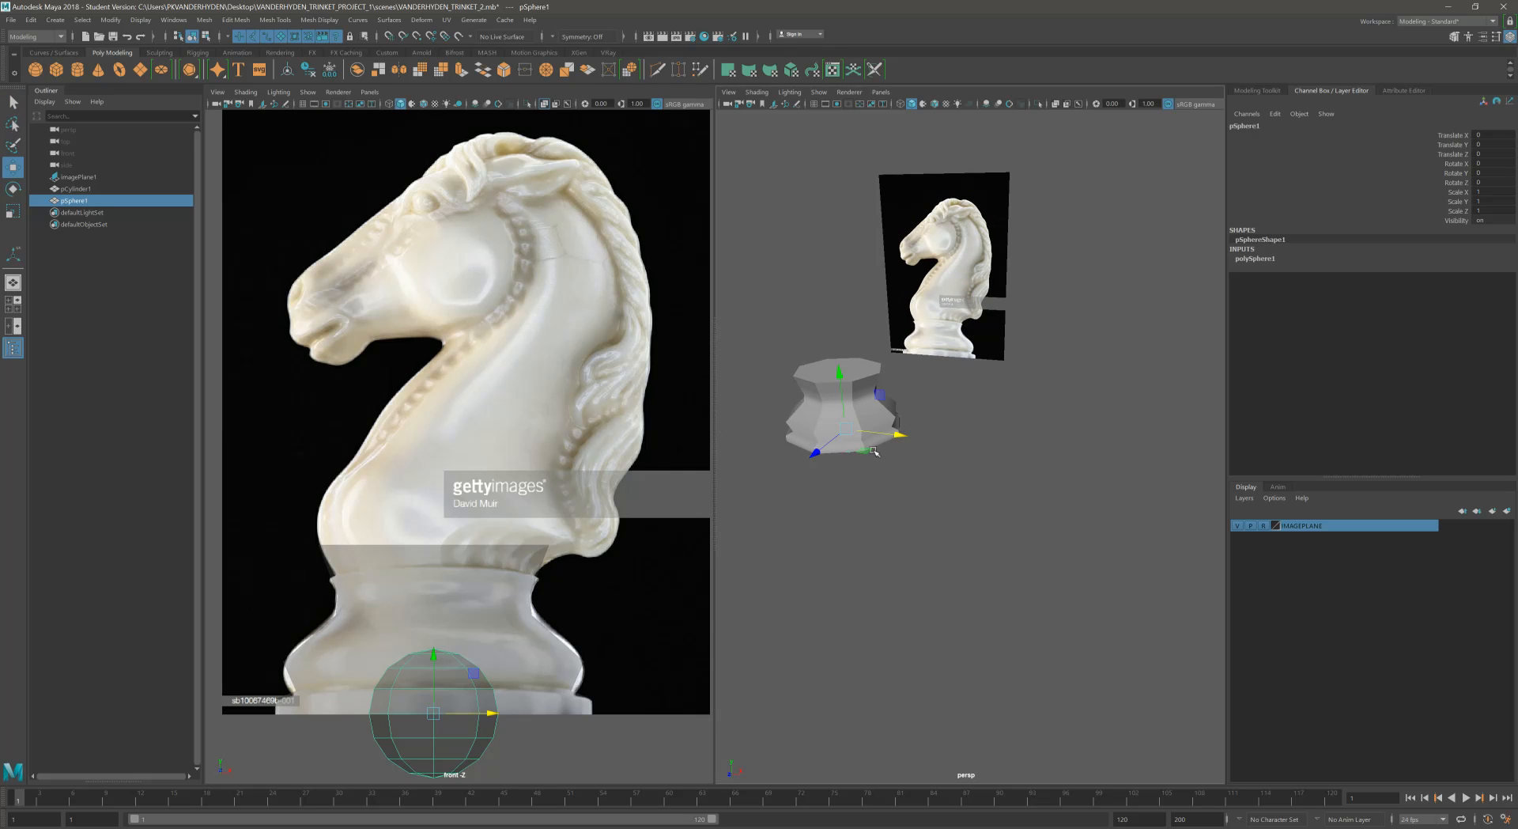
left_click_drag(899, 434, 1152, 488)
key("f")
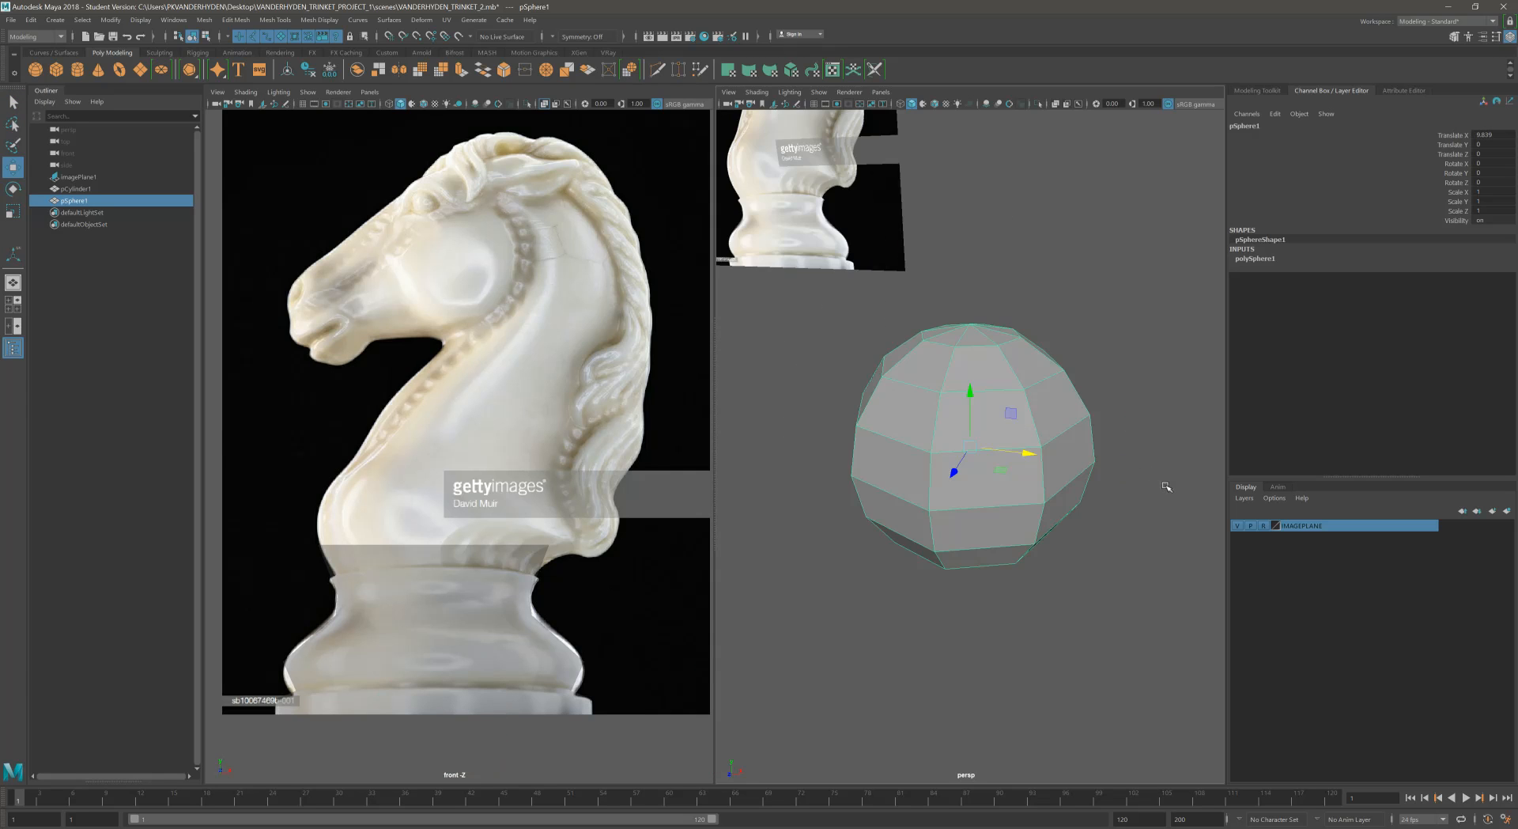
left_click_drag(1020, 490, 1025, 511, "alt")
Step: Try to extrude a single face in the sphere's upper band, using the thickness value and the manipulator
right_click_drag(1064, 390, 1064, 423)
left_click(1038, 374)
middle_click_drag(1106, 459, 1059, 496, "alt")
left_click_drag(1060, 497, 1101, 483, "alt")
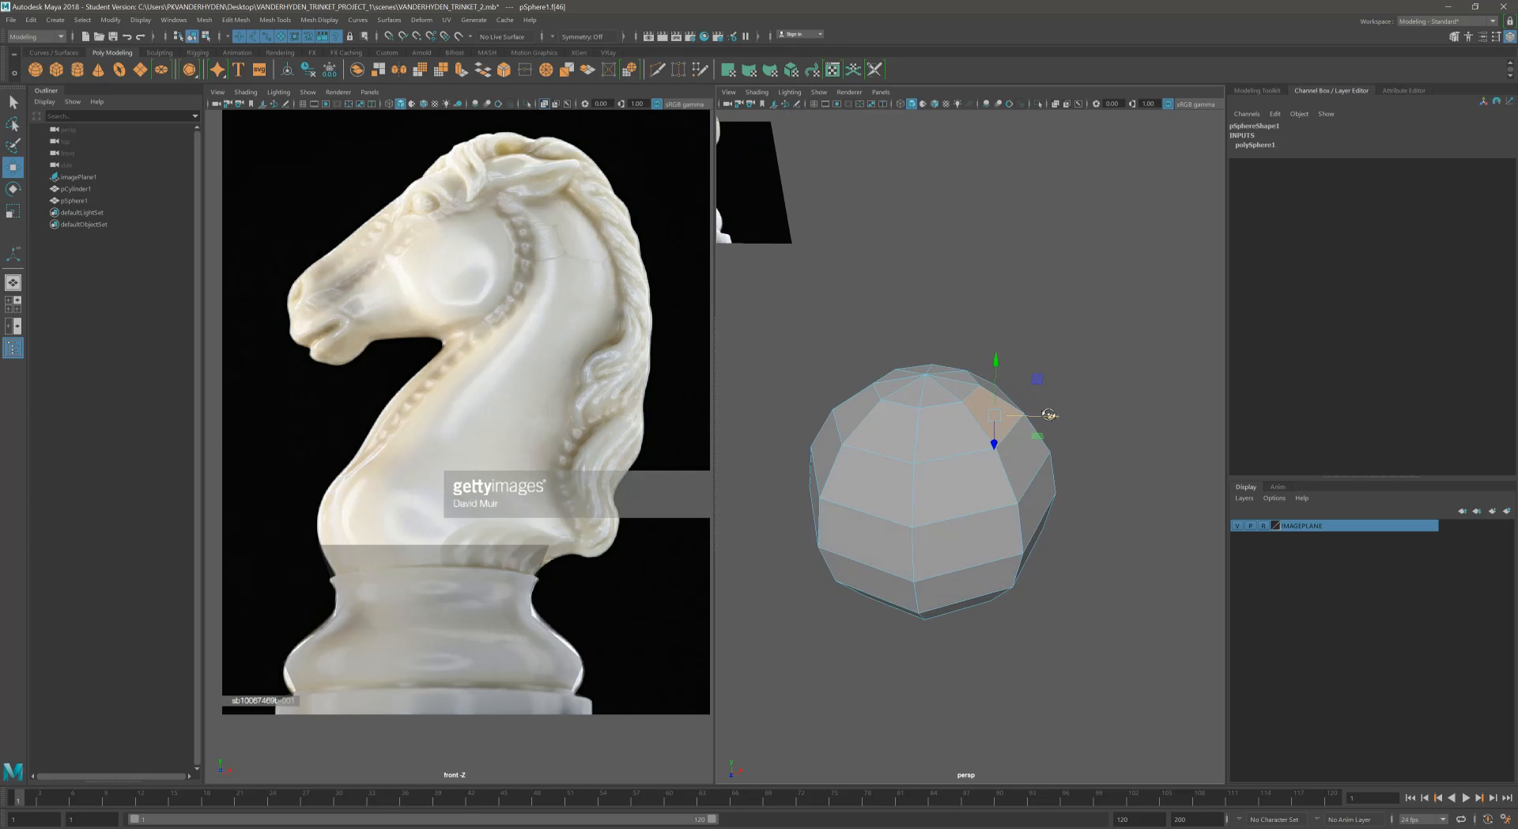
left_click_drag(1067, 415, 1066, 381, "alt")
key("ctrl+e")
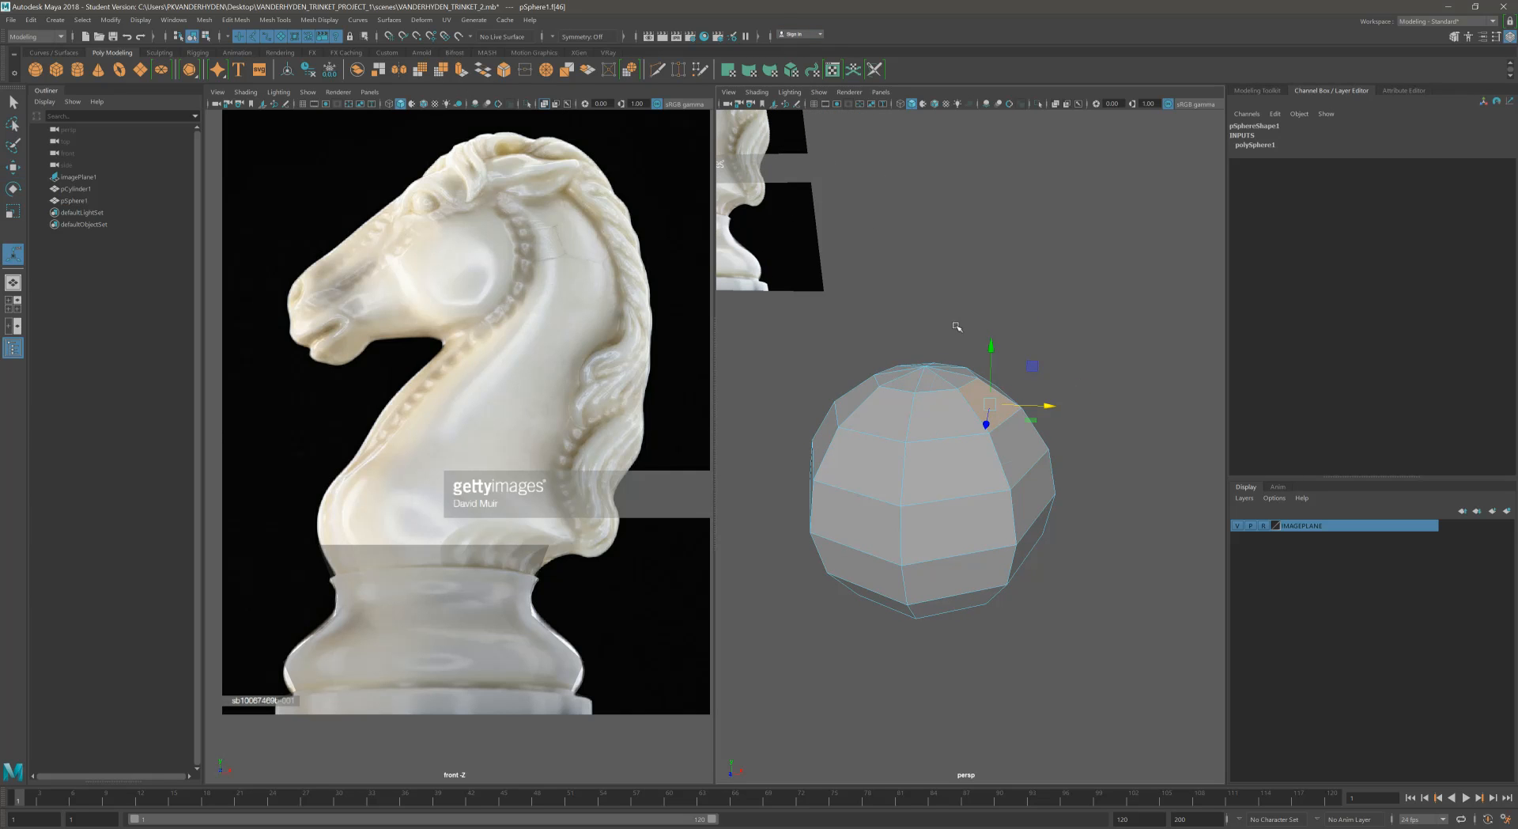
left_click_drag(1112, 402, 1095, 332, "alt")
mouse_move(1103, 497)
left_mouse_down()
mouse_move(1146, 497)
mouse_move(1107, 498)
left_mouse_up()
key("ctrl+z")
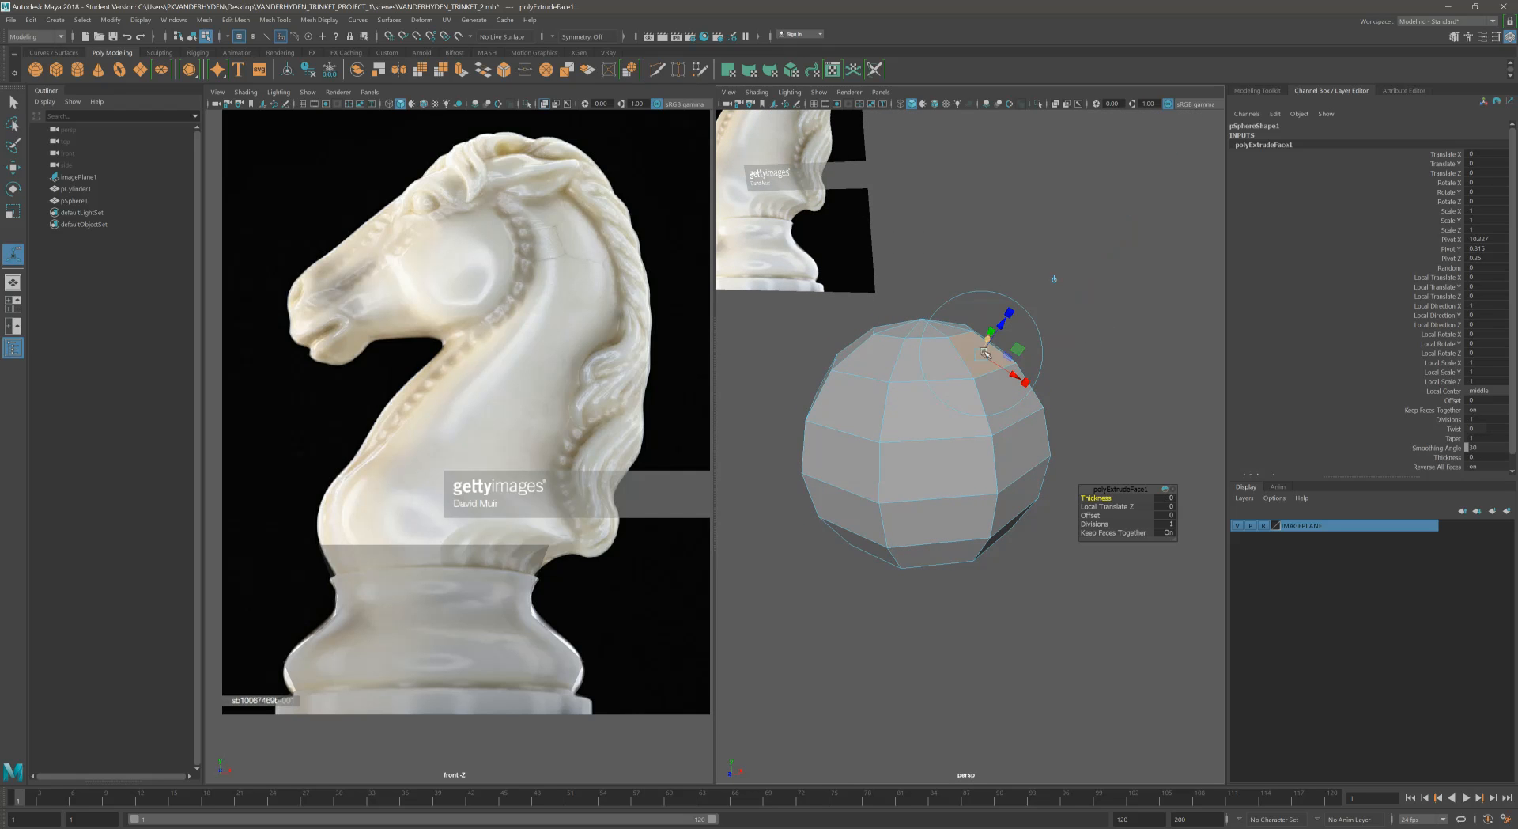
left_click_drag(1002, 324, 1046, 300)
left_click_drag(1059, 324, 1028, 310, "alt")
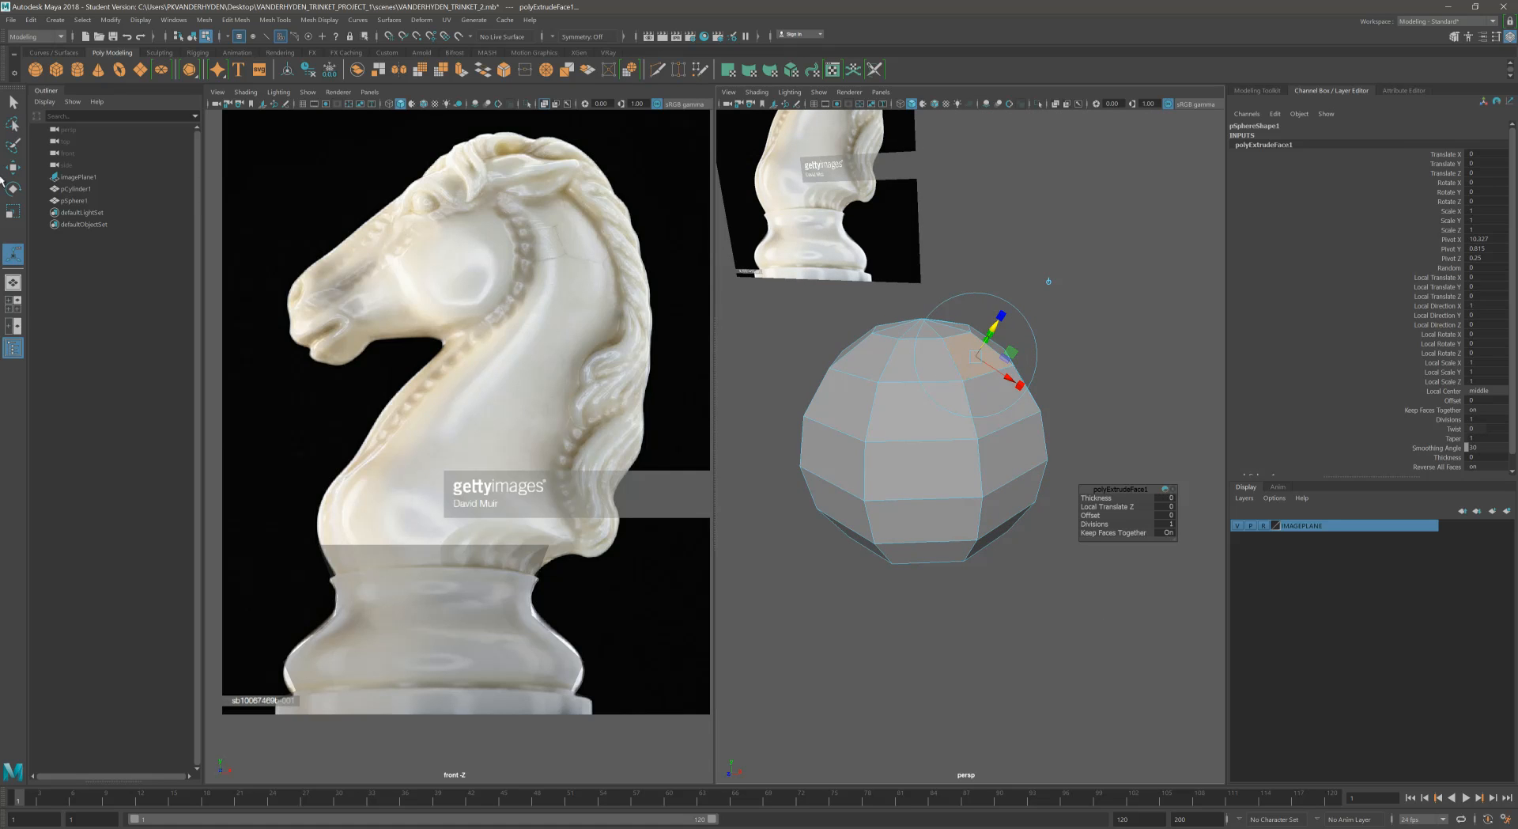
Step: Undo the single-face extrusion and the sphere's move along X
key("ctrl+z")
right_click_drag(1004, 423, 1068, 361)
key("ctrl+z")
key("ctrl+z")
key("ctrl+z")
key("ctrl+z")
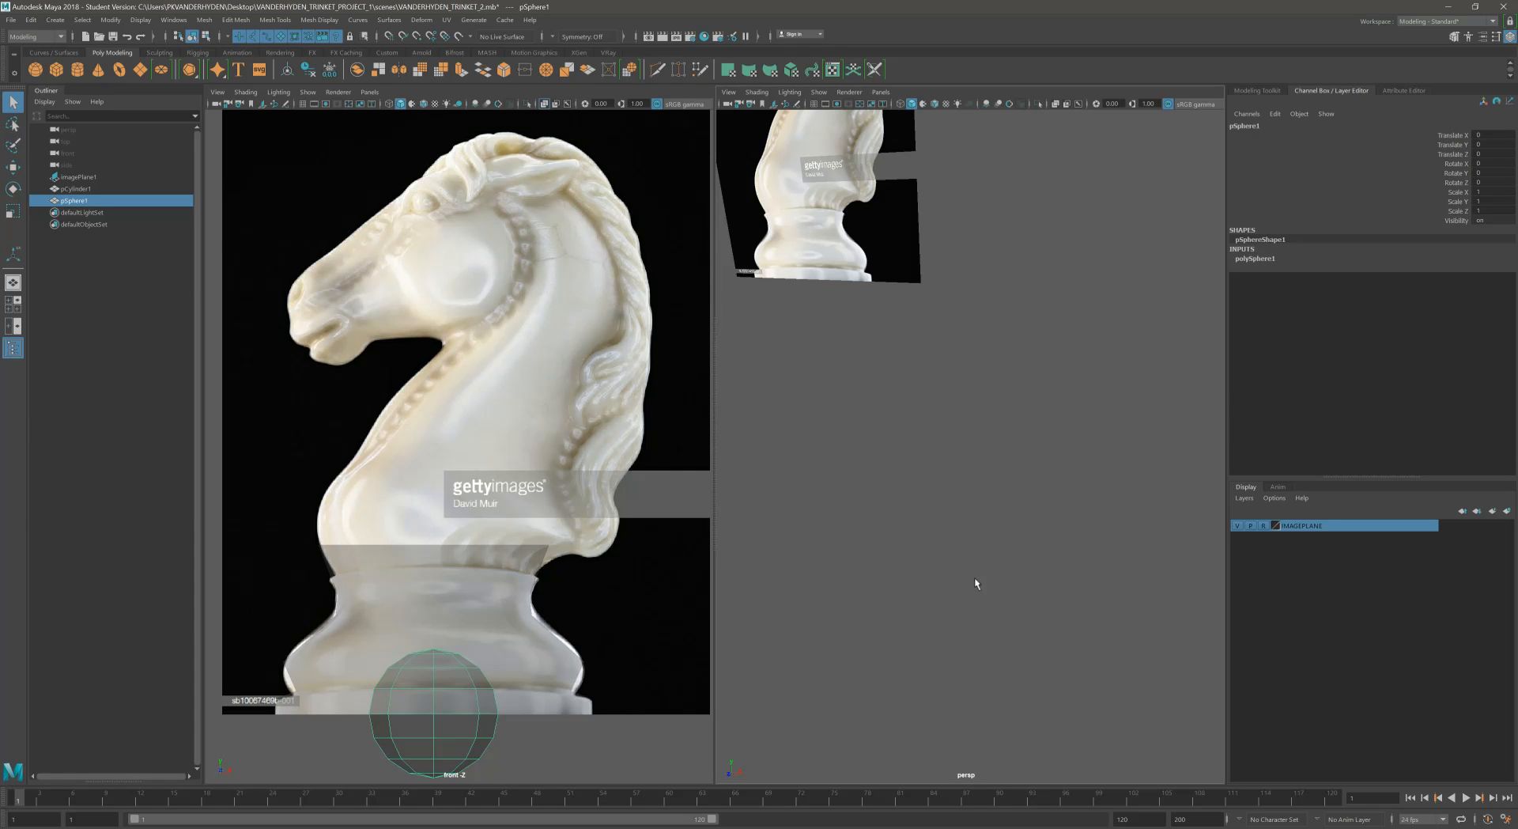
Step: Move the sphere about 9.7 units along X, clear of the chess base
right_click_drag(1043, 518, 652, 557, "alt")
middle_click_drag(910, 514, 1010, 528, "alt")
key("w")
left_click_drag(919, 426, 1156, 461)
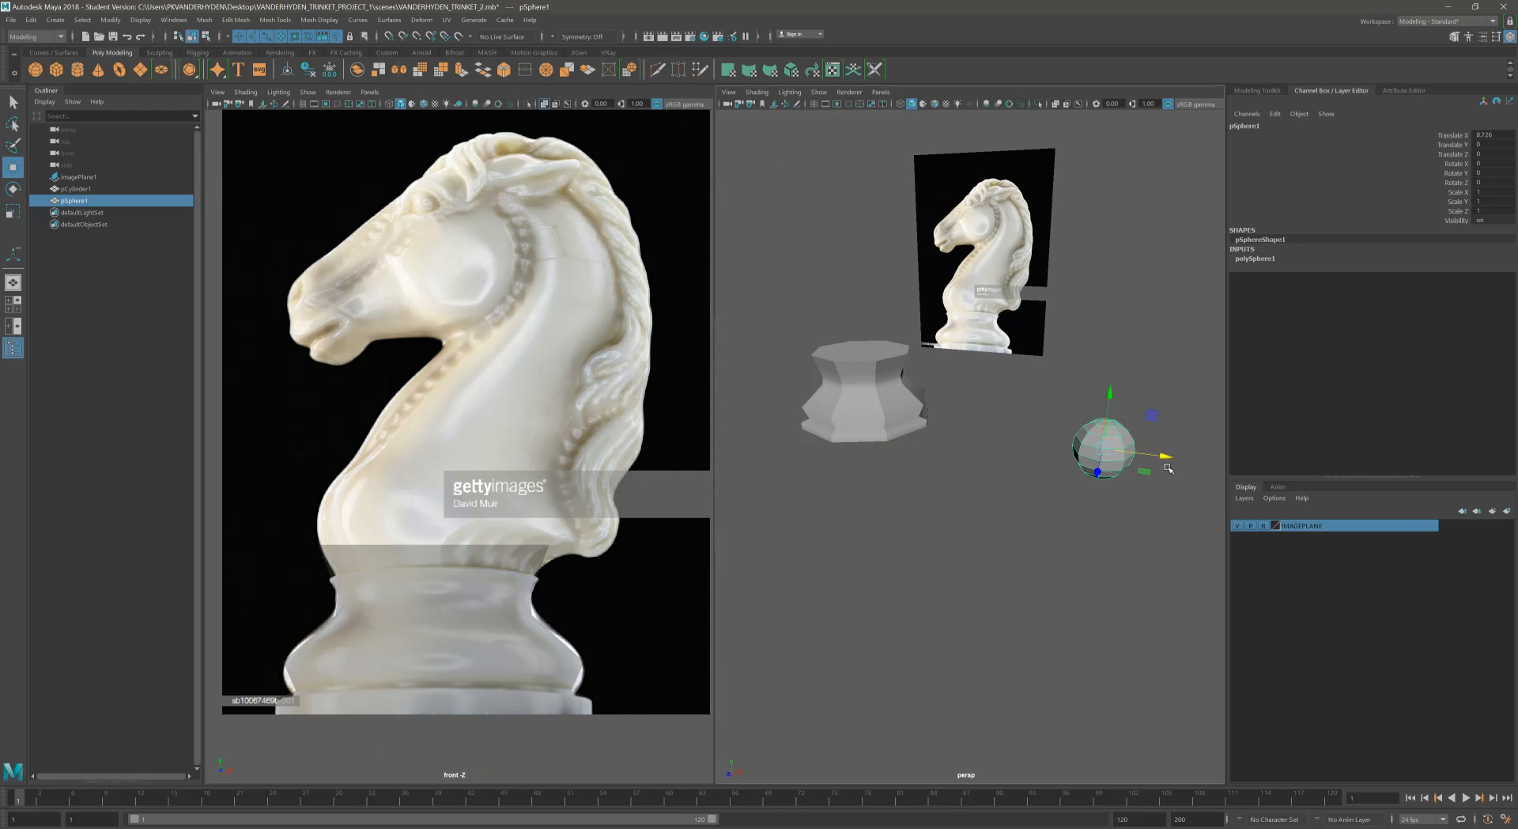
Step: Extrude the full ring of faces in the sphere's upper band with thickness 0.2
middle_click_drag(1155, 463, 1058, 477, "alt")
right_click_drag(1058, 477, 1173, 501, "alt")
middle_click_drag(1036, 475, 983, 489, "alt")
right_click_drag(983, 489, 1040, 477, "alt")
left_click(1030, 474)
double_click(1030, 474)
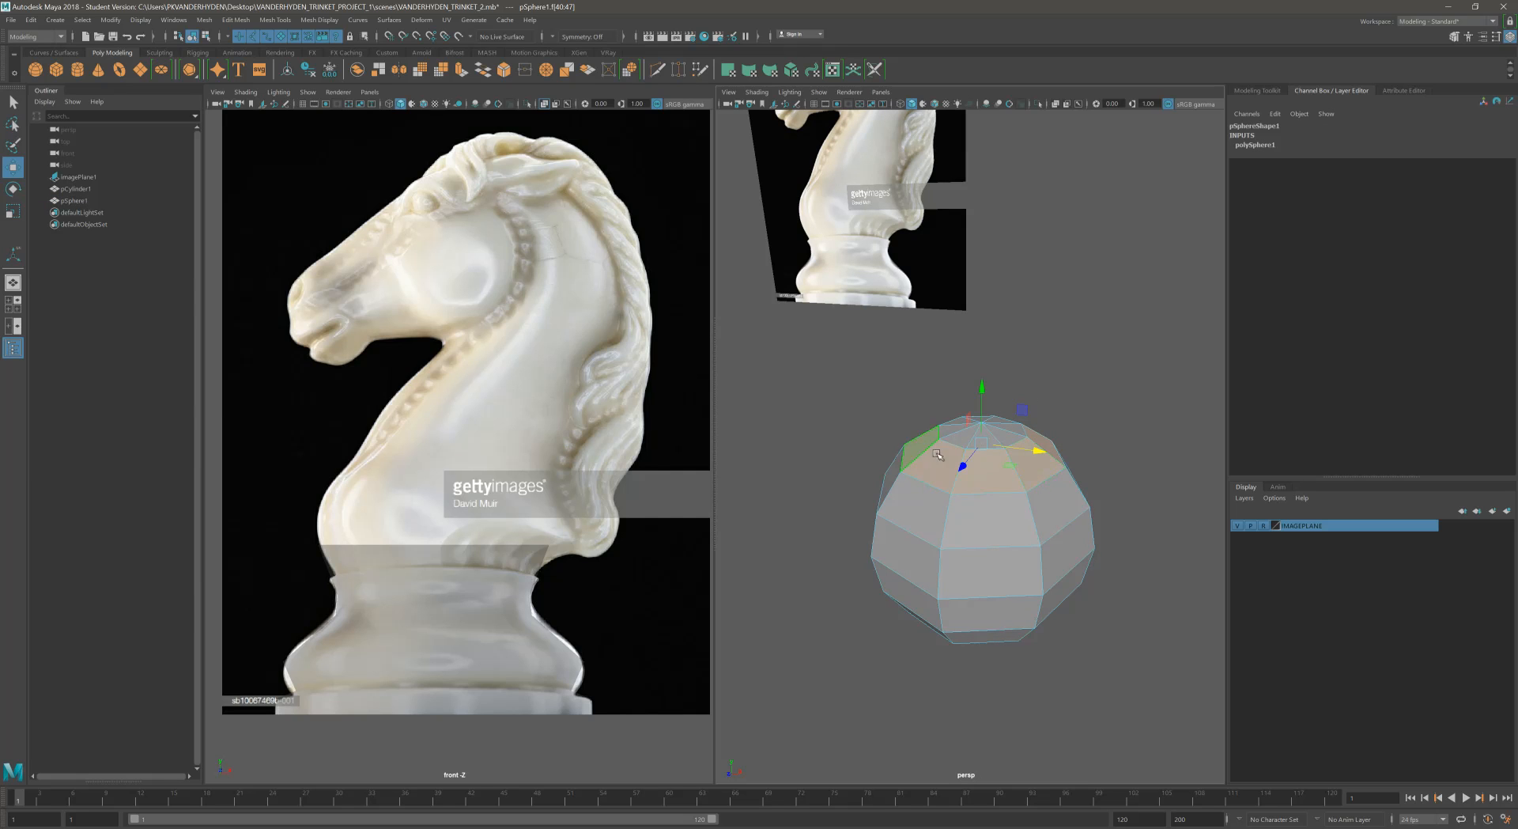
left_click(461, 70)
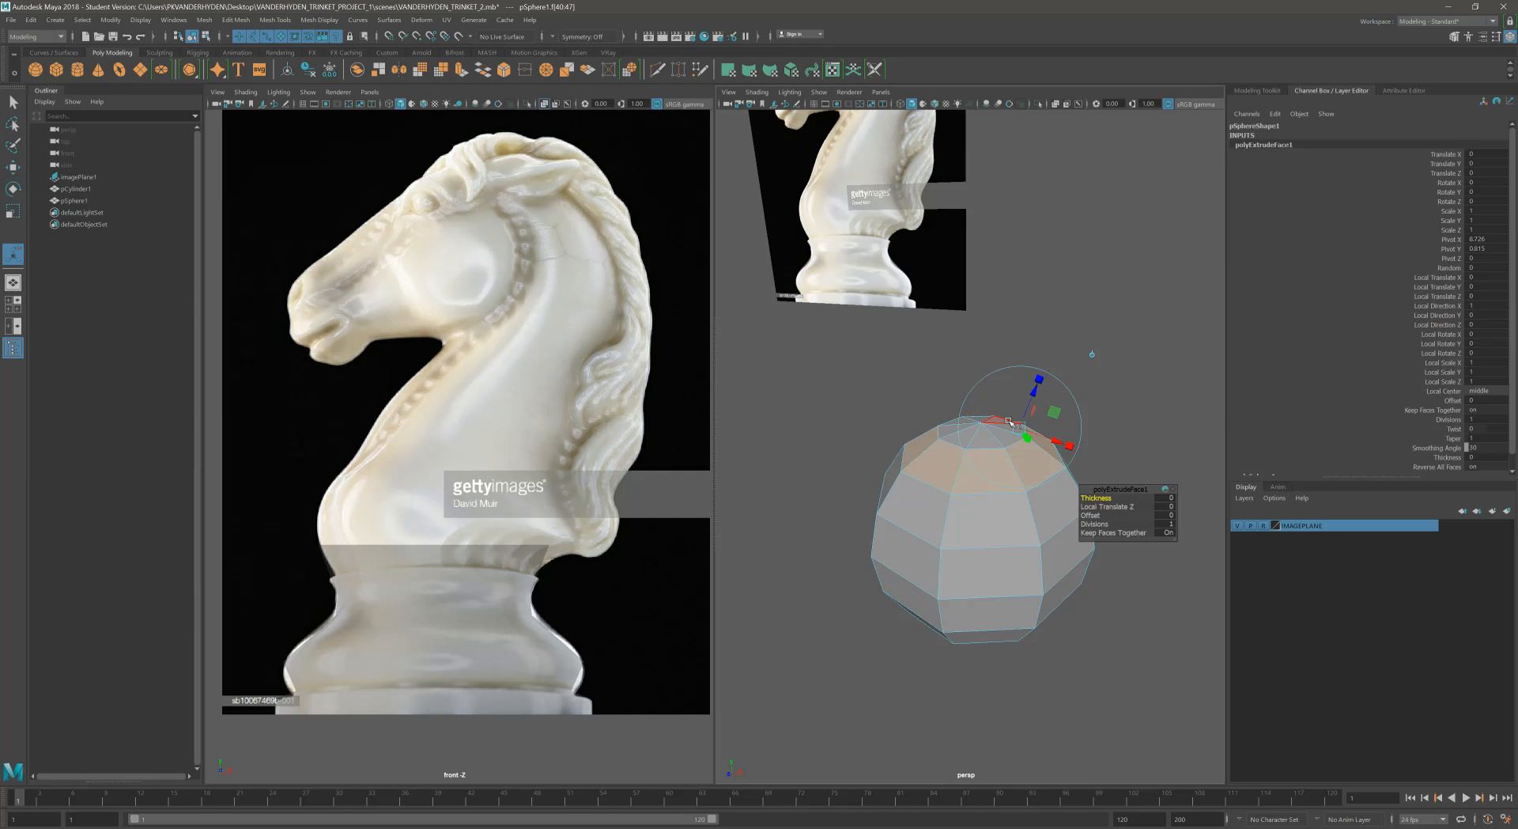
scroll(997, 457, "up", 5)
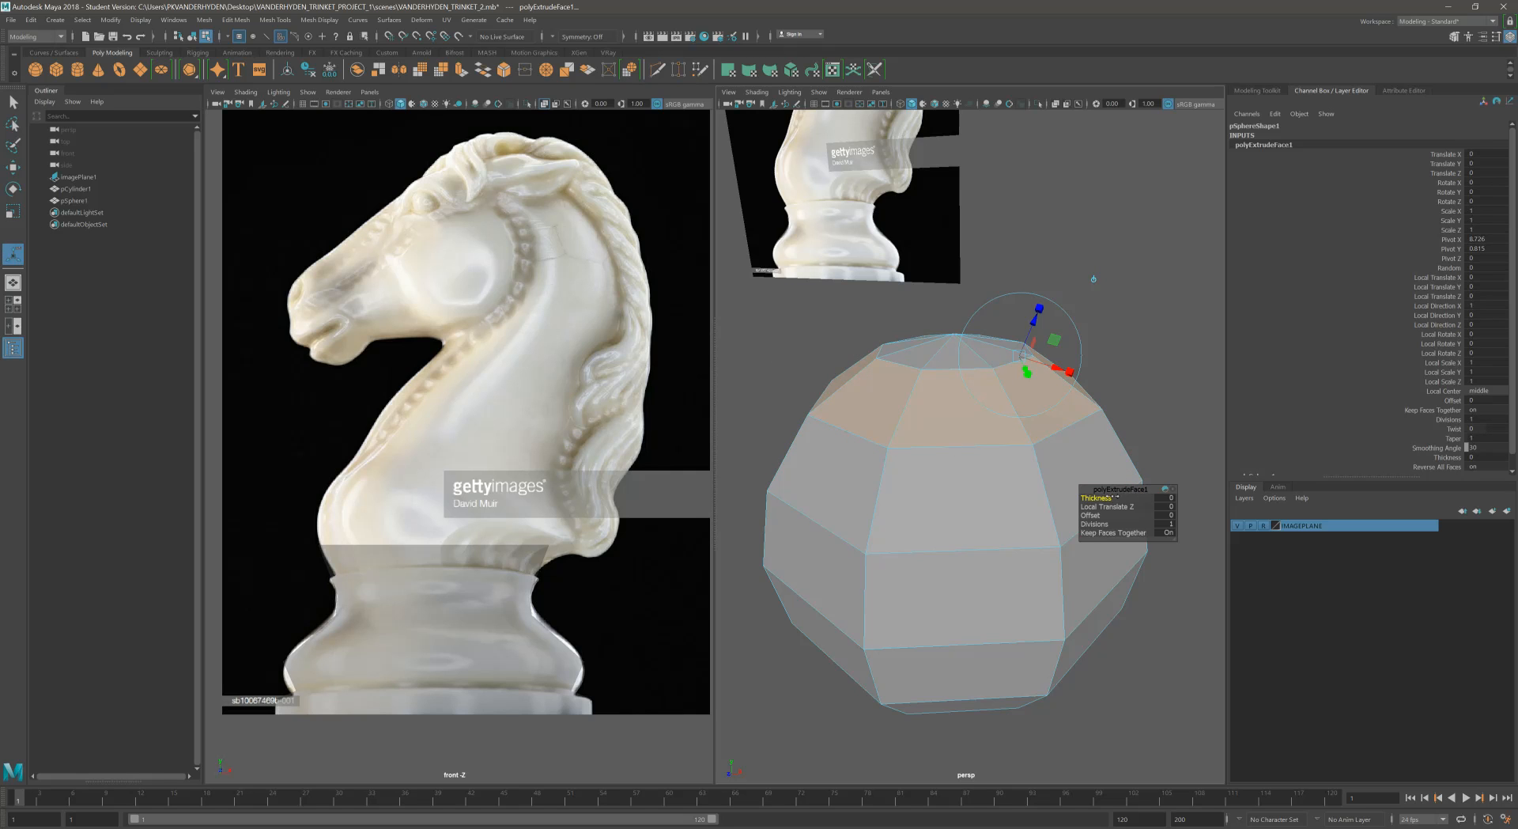
left_click_drag(1105, 499, 1107, 497)
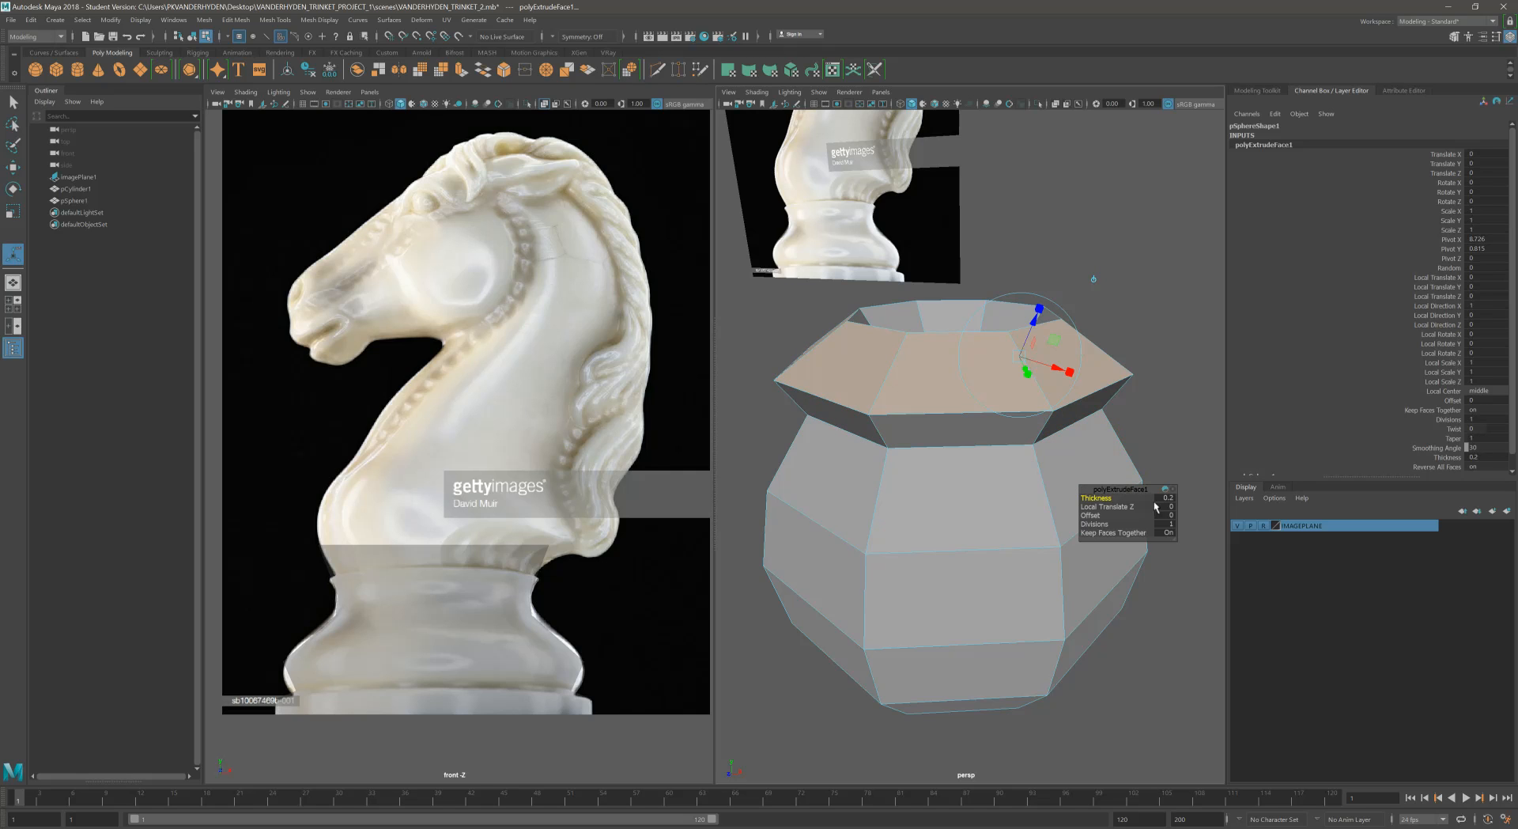
Step: Set the ring extrusion's thickness to 0, and compare the whole sphere in smoothed and unsmoothed display
key("Return")
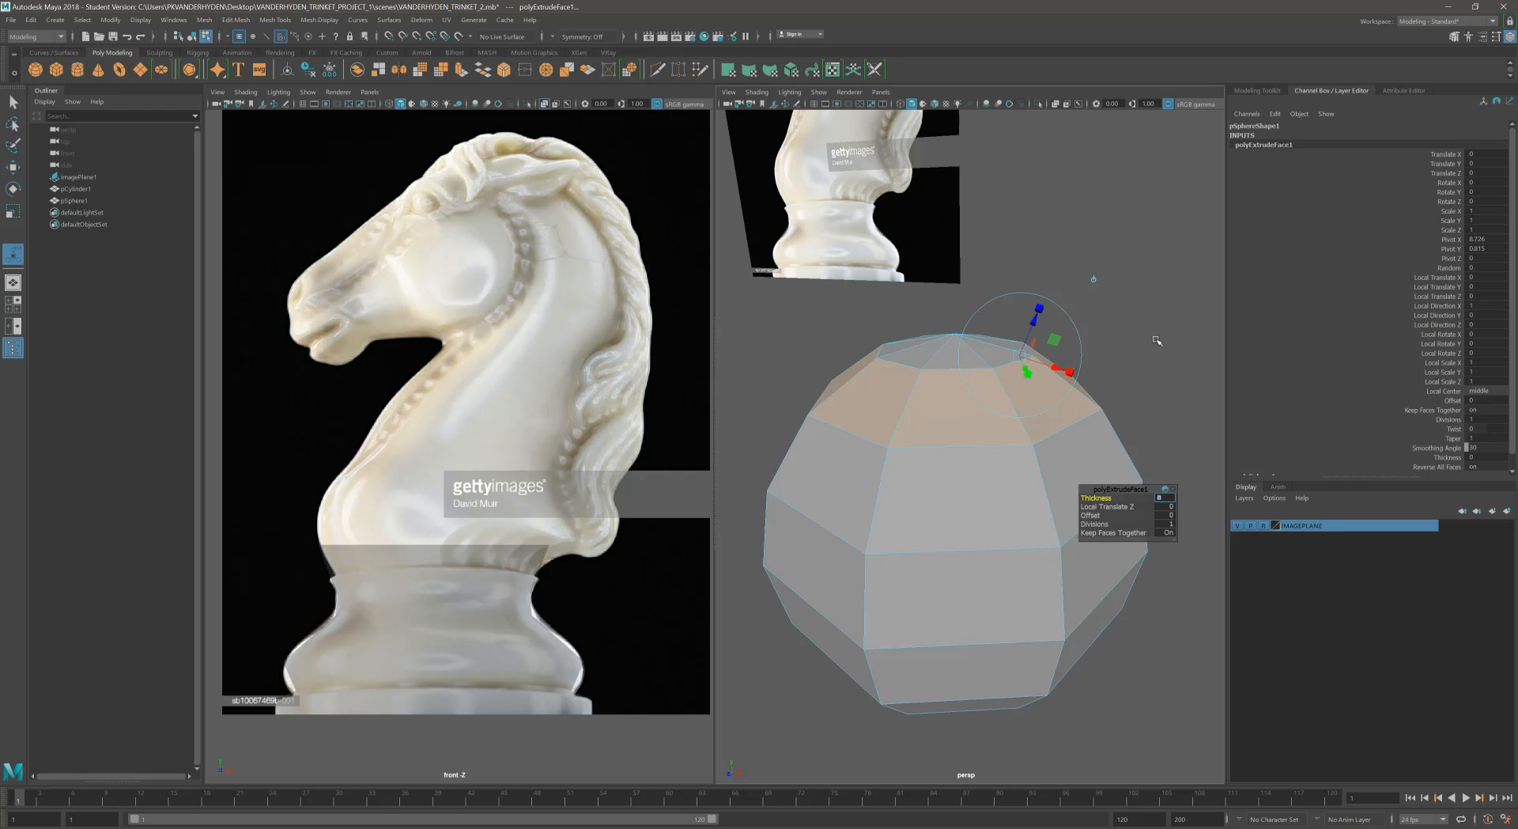
right_click_drag(1141, 342, 1155, 263)
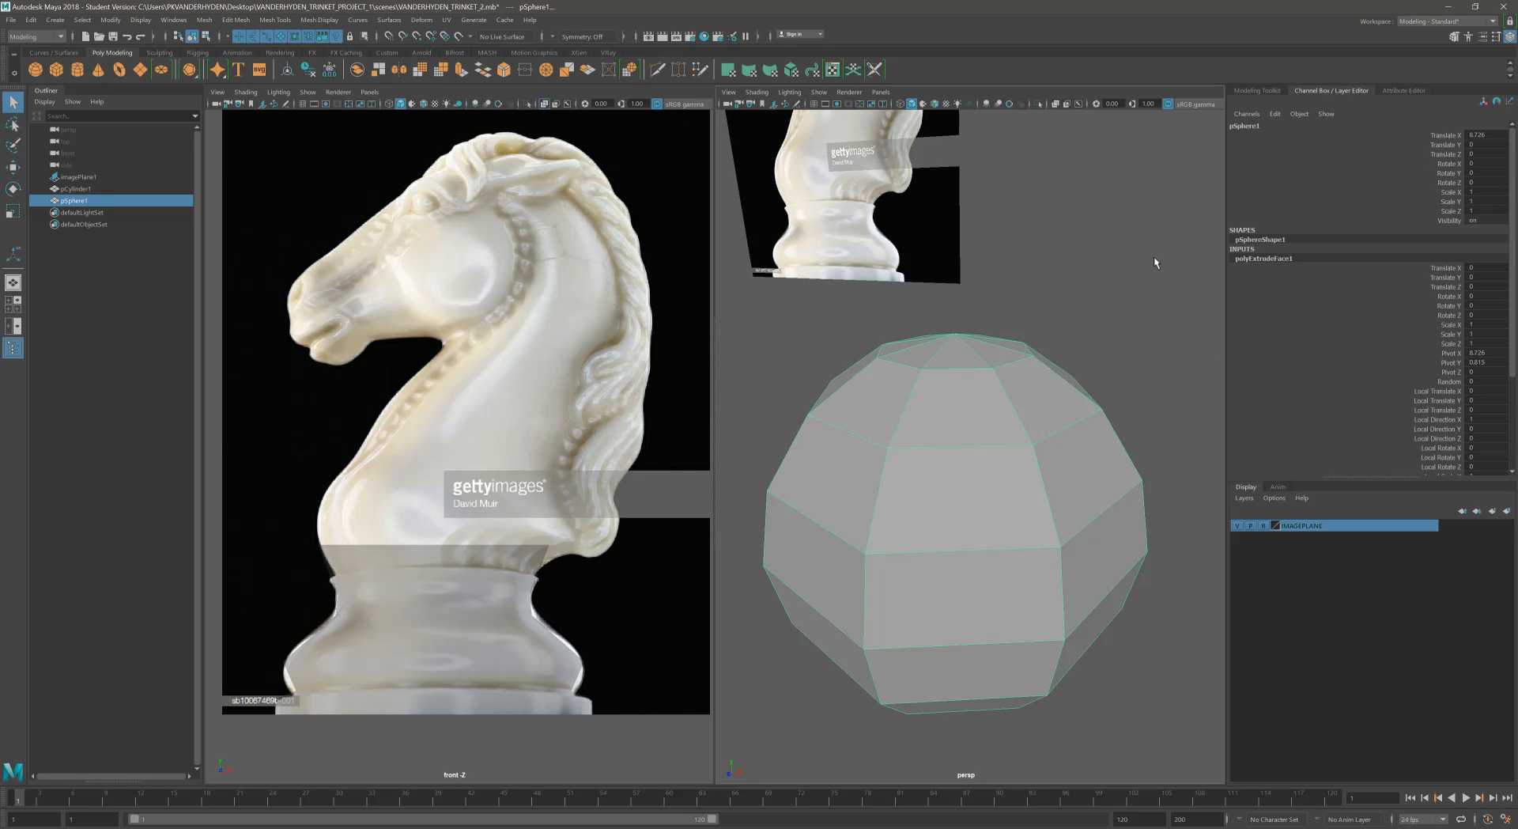
key("3")
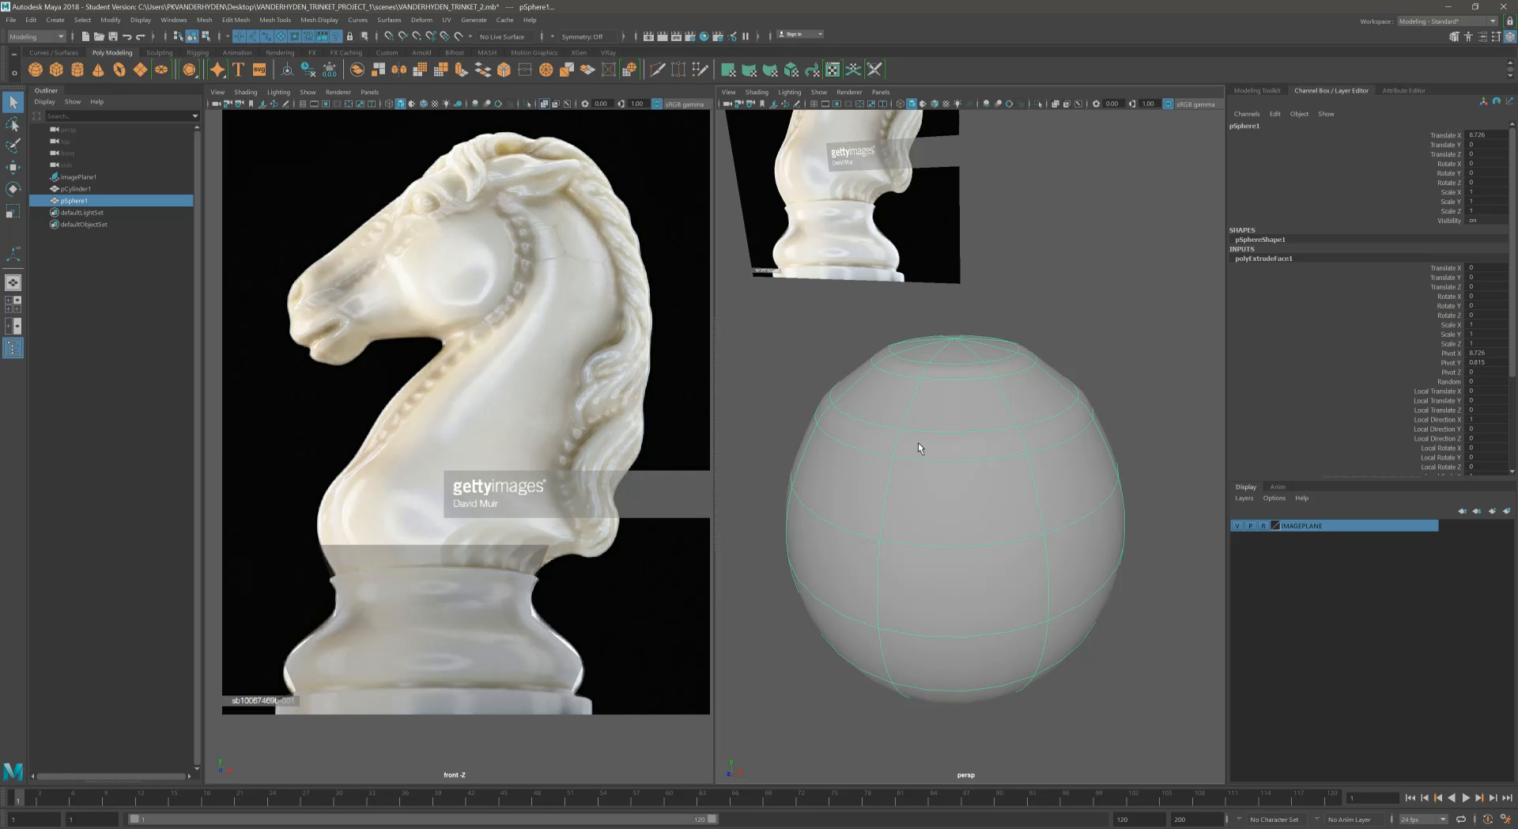
key("1")
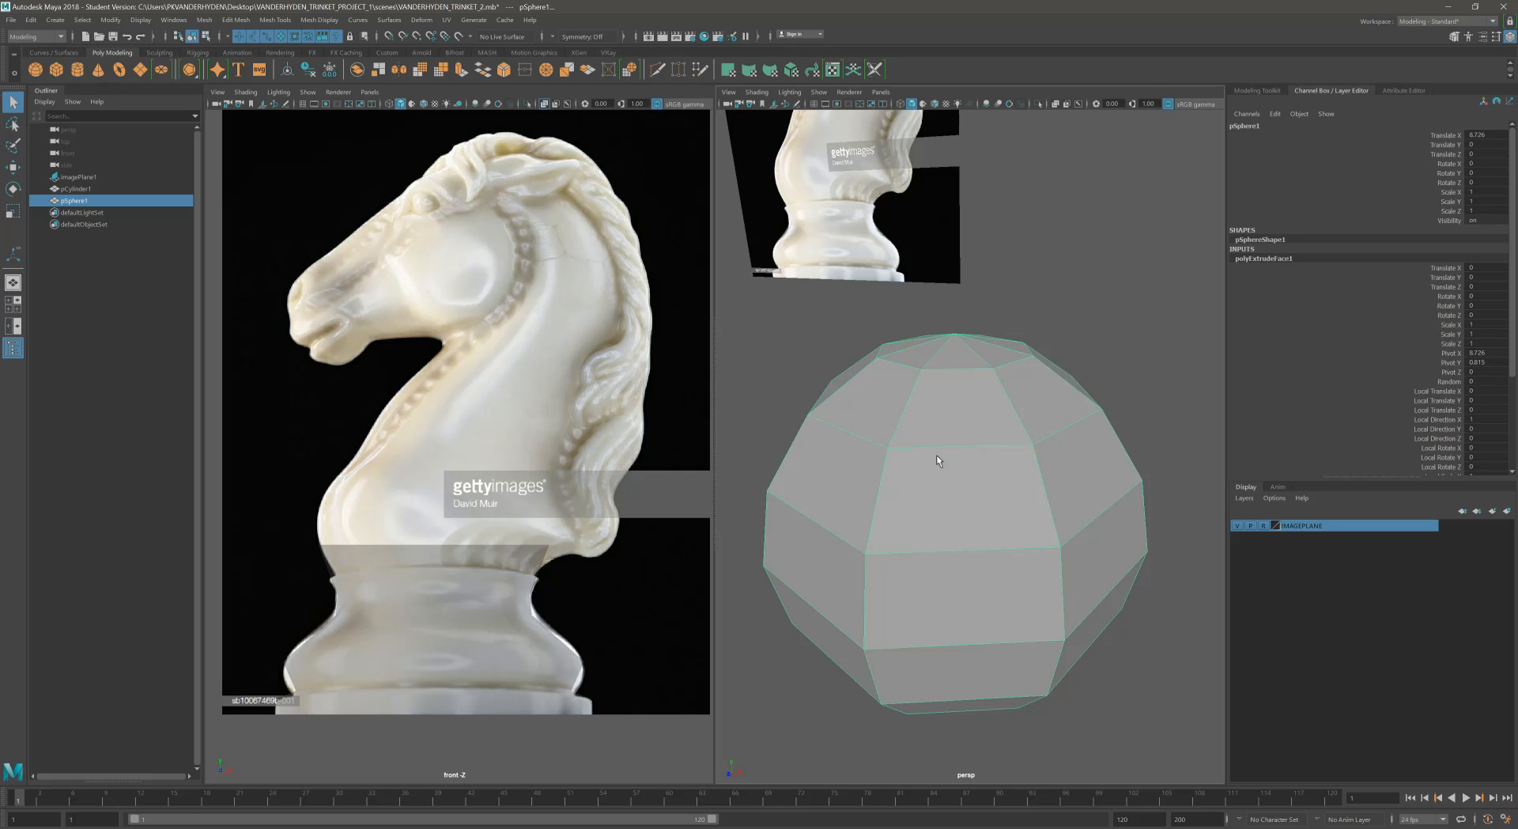
Step: Raise one face of the sphere's upper band along Y, followed by two neighbouring faces
right_click_drag(950, 427, 953, 453)
left_click(1045, 397)
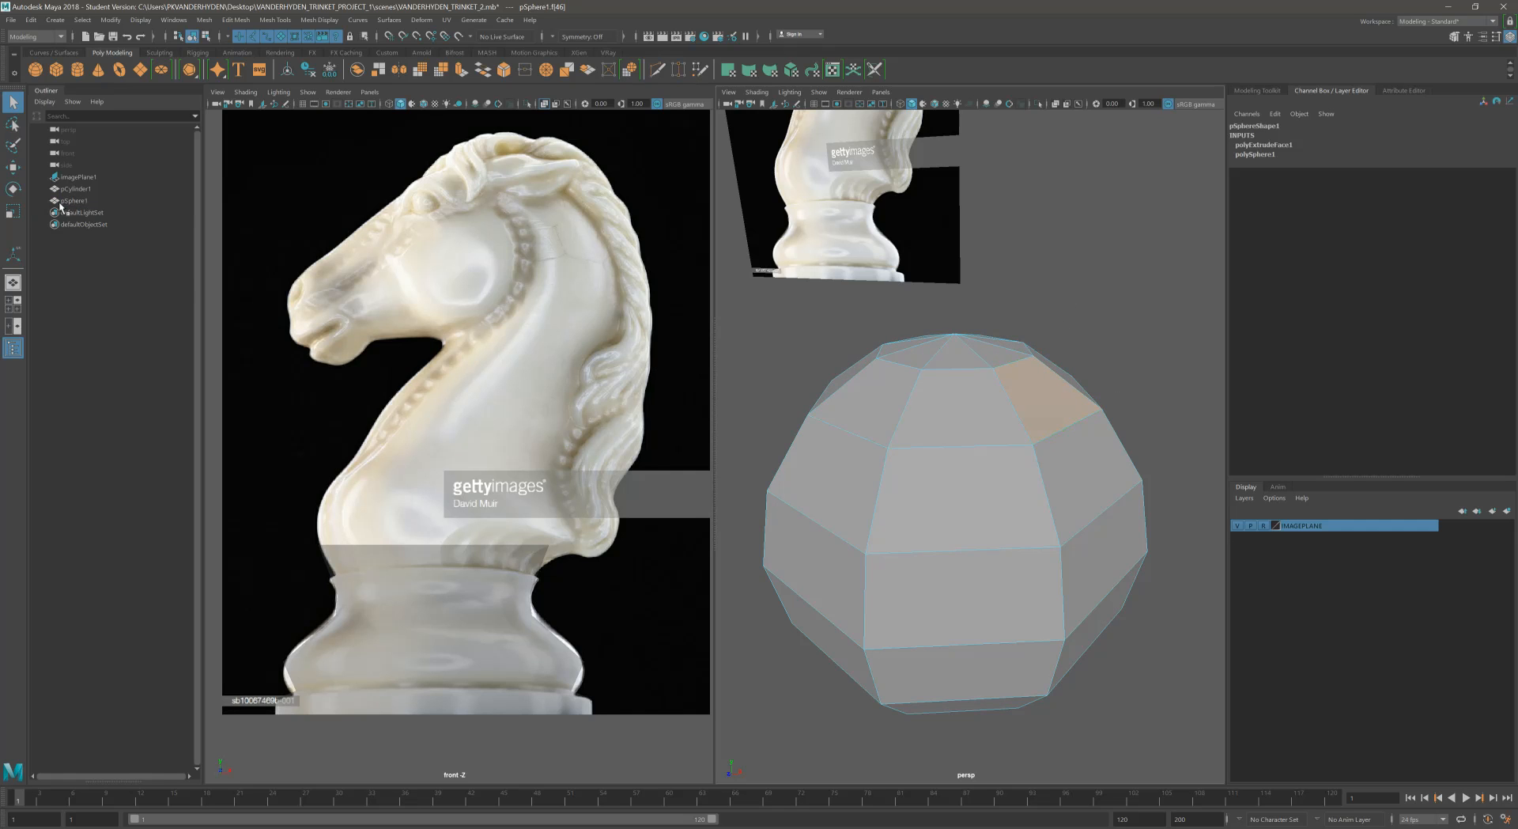
key("w")
left_click_drag(1049, 342, 1051, 302)
left_click(876, 403)
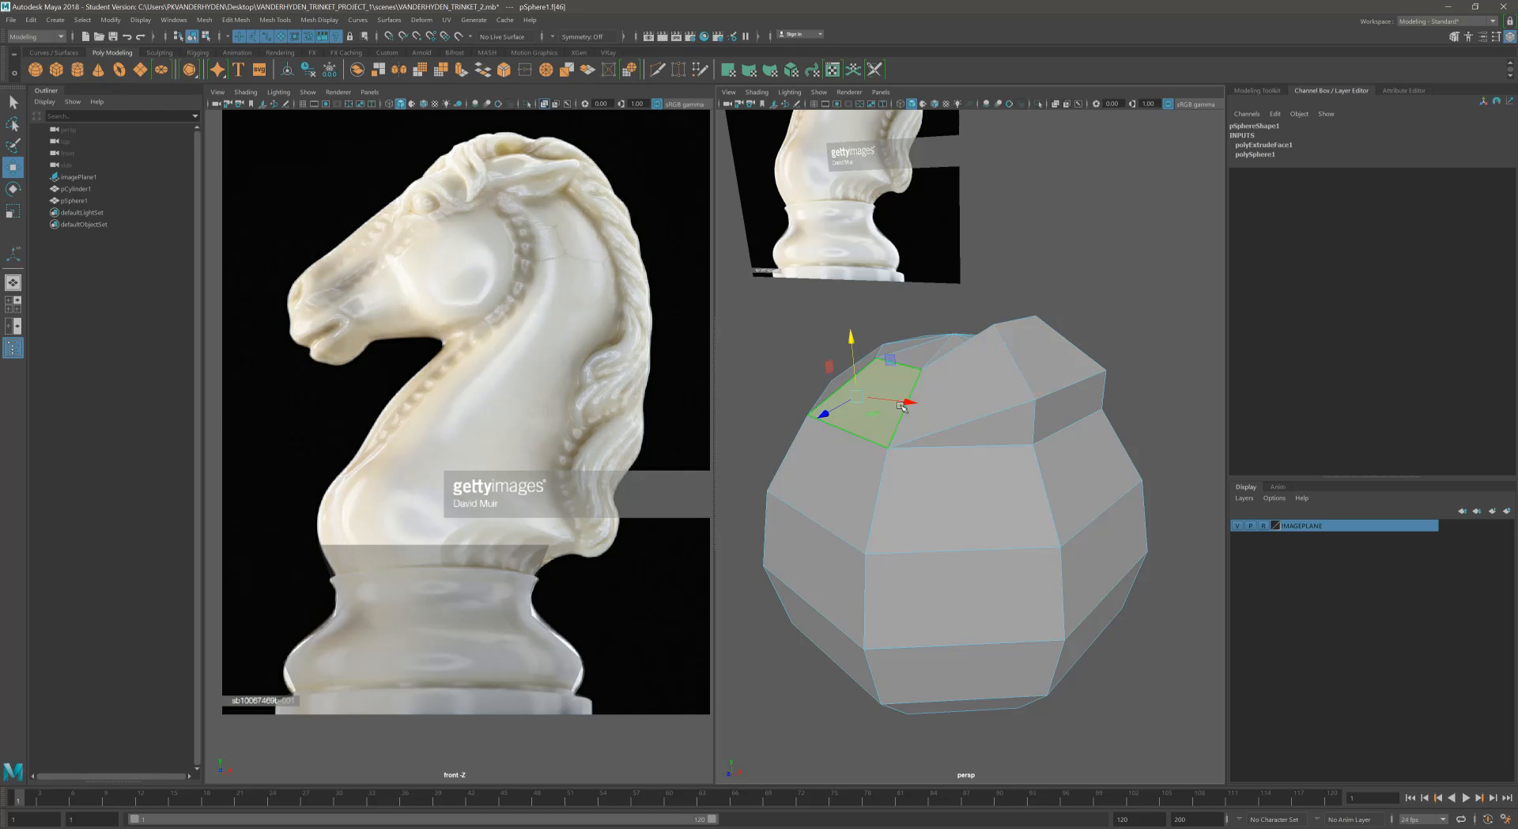
left_click(952, 404, "shift")
left_click_drag(906, 322, 908, 277)
Step: Select several upper-band faces on the sphere's other side and raise them together along Y
left_click_drag(877, 381, 1130, 388, "alt")
left_click(1129, 389)
left_click(1054, 405, "shift")
left_click(971, 381, "shift")
left_click_drag(933, 391, 1040, 404, "alt")
left_click(956, 390, "shift")
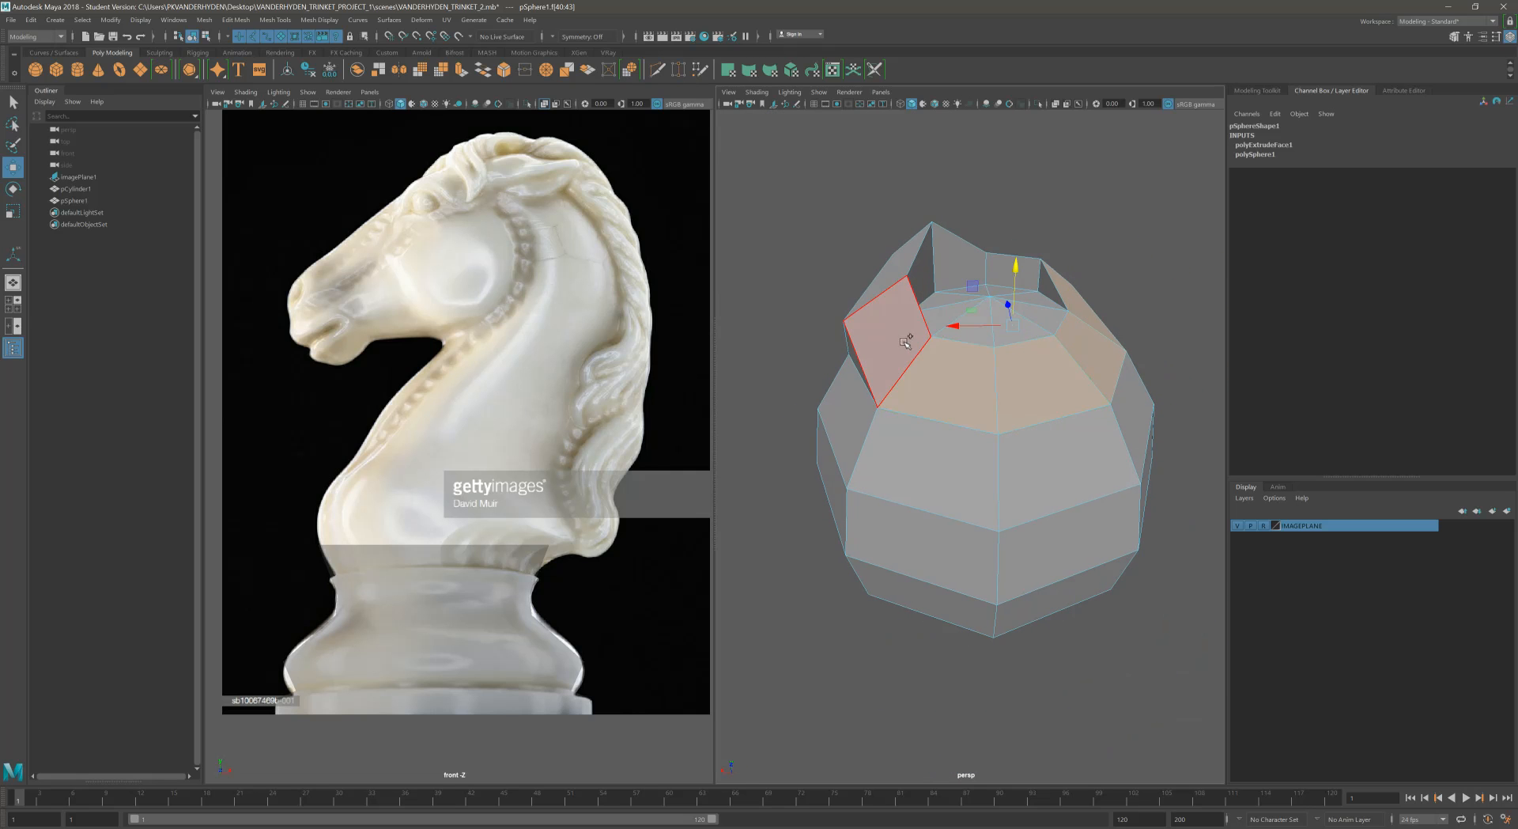
left_click_drag(1016, 271, 1016, 227)
Step: Undo the face moves on the sphere's upper band
left_click_drag(1042, 337, 885, 297, "alt")
right_click_drag(968, 380, 875, 386, "alt")
middle_click_drag(1026, 486, 934, 459, "alt")
right_click_drag(935, 441, 988, 419)
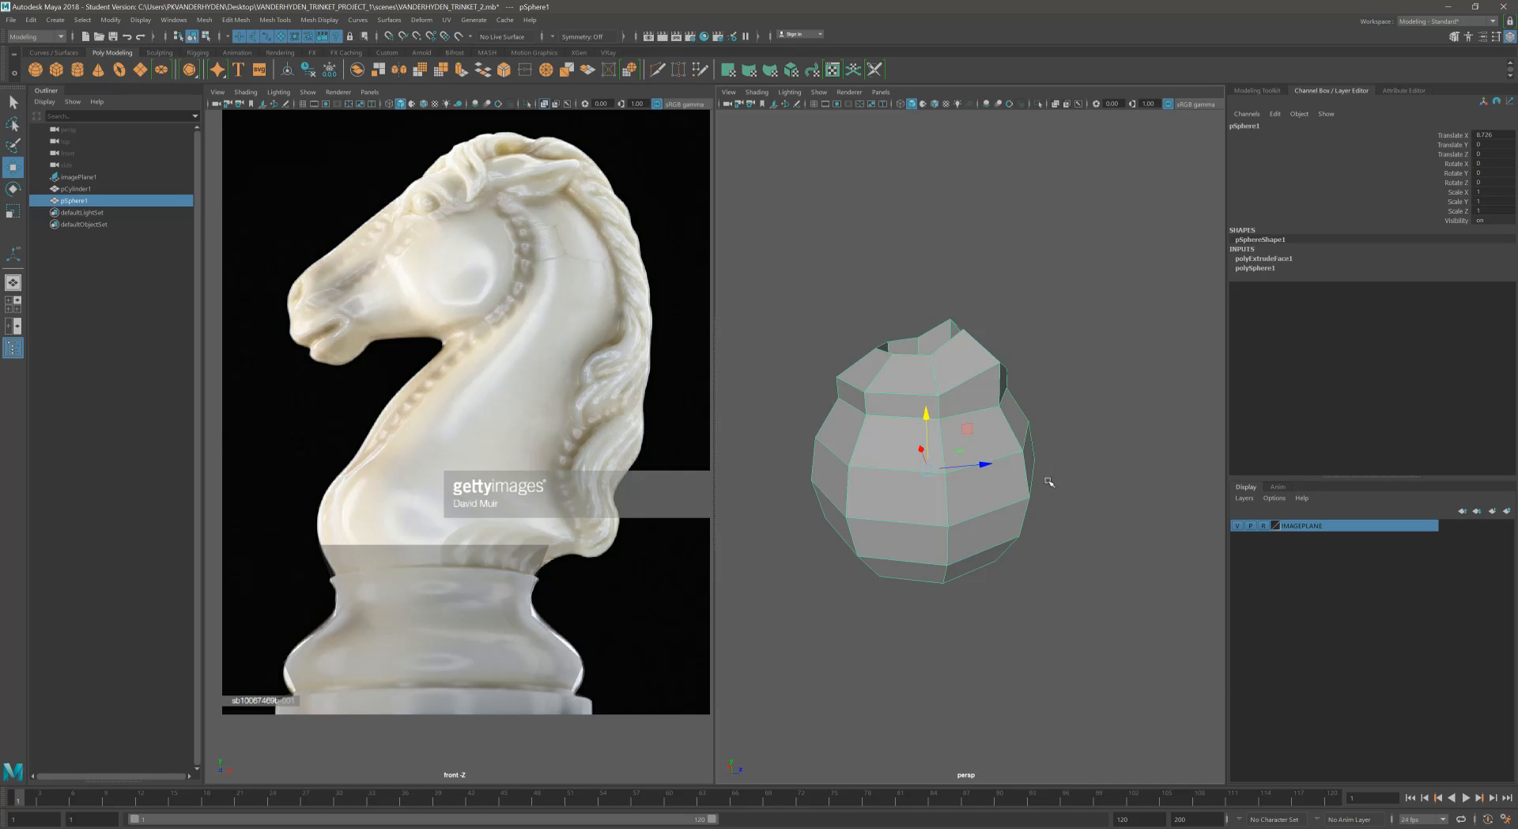
key("ctrl+z")
key("ctrl+z")
key("ctrl+z")
key("ctrl+z")
key("ctrl+z")
key("ctrl+z")
key("ctrl+z")
key("ctrl+z")
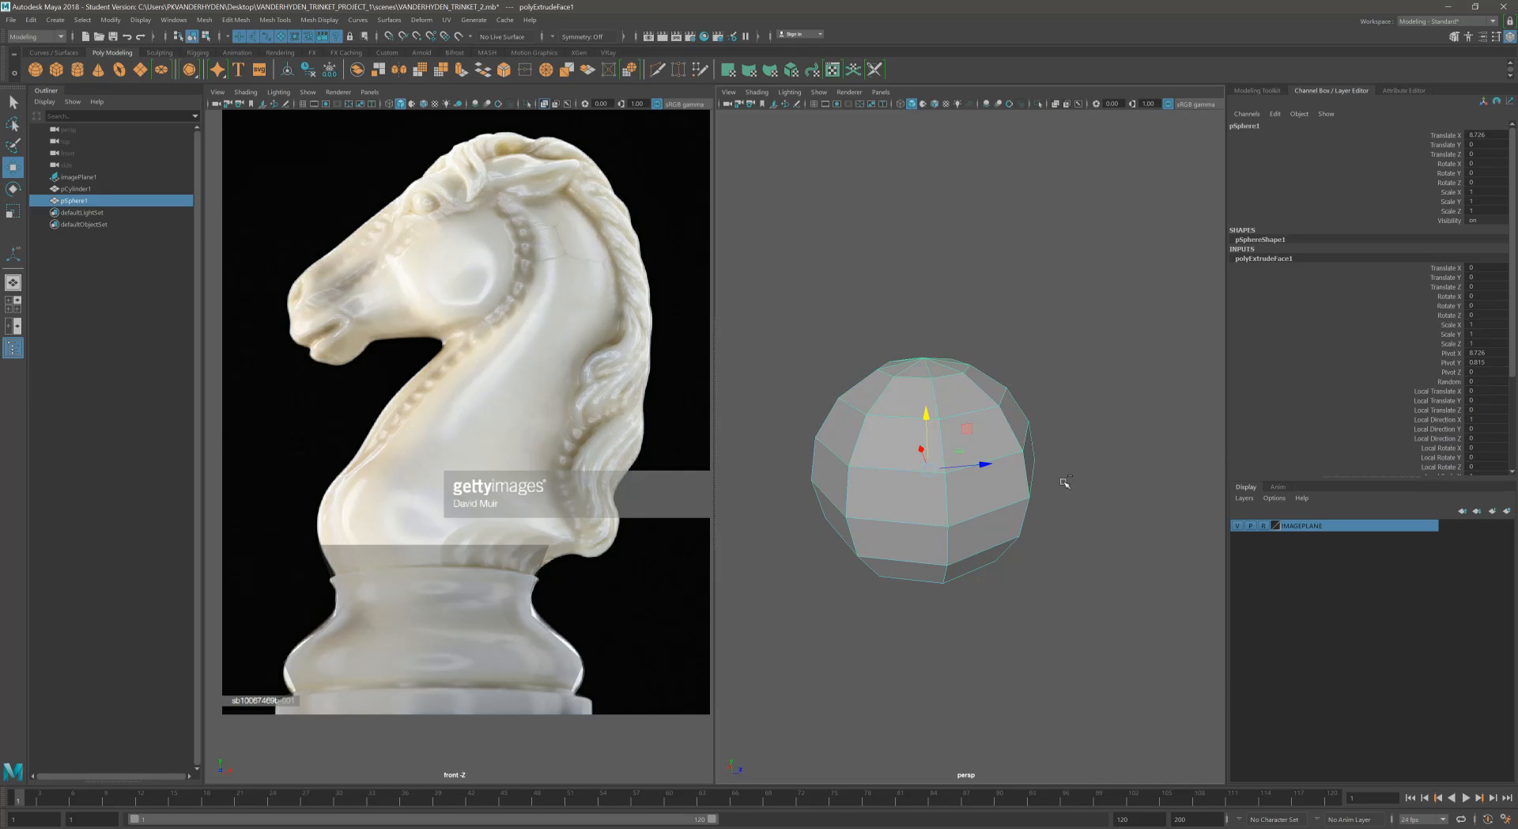
Step: Undo the ring extrusion on the sphere's upper band
left_click_drag(1041, 478, 911, 501, "alt")
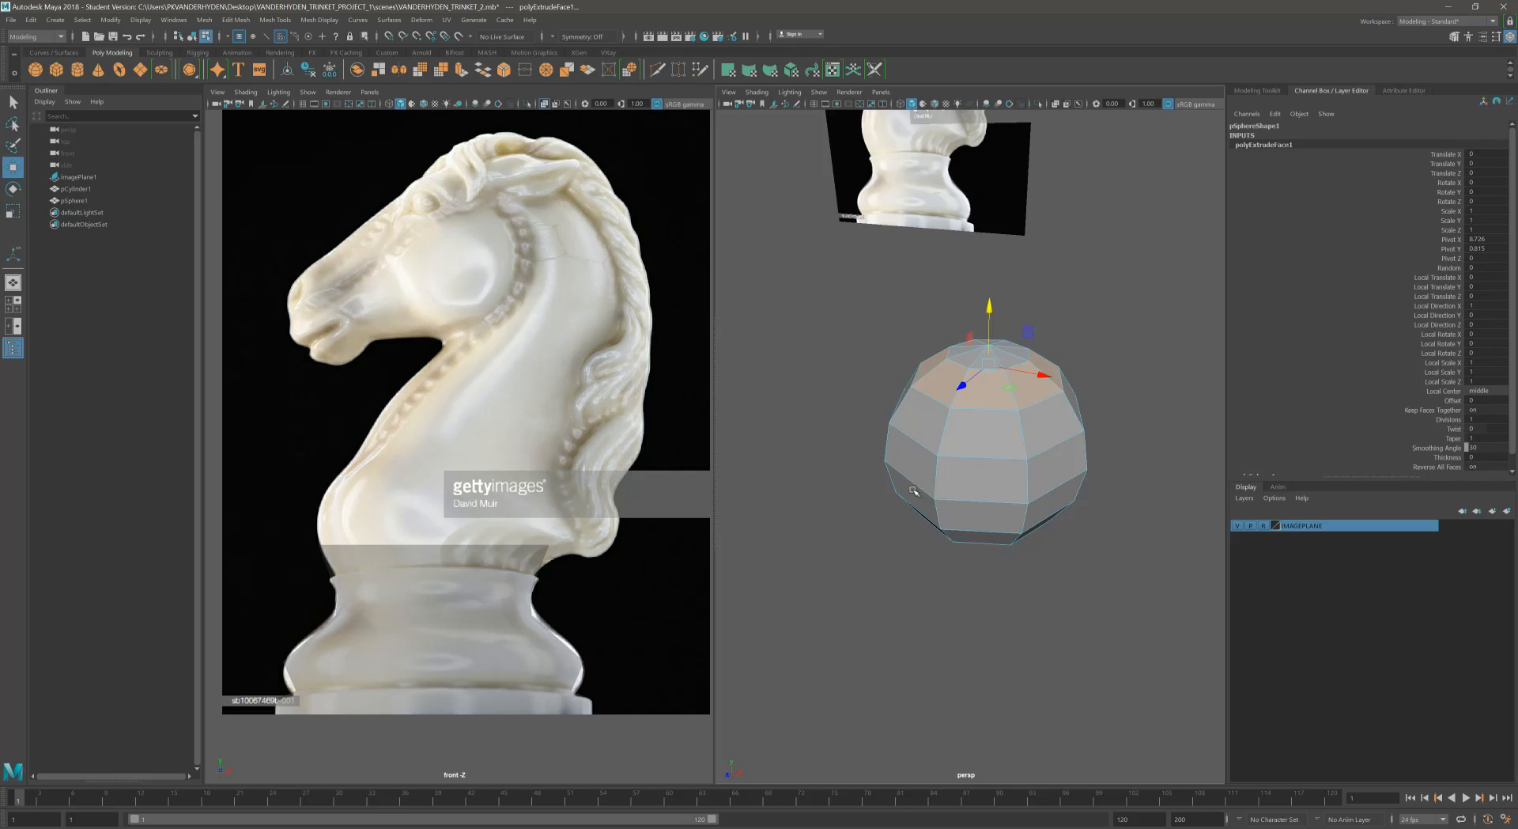
middle_click_drag(986, 497, 965, 530, "alt")
left_click_drag(969, 546, 1002, 528, "alt")
right_click_drag(1003, 527, 1079, 522, "alt")
middle_click_drag(1079, 522, 1062, 499, "alt")
key("ctrl+y")
key("ctrl+z")
key("ctrl+z")
key("ctrl+z")
key("ctrl+z")
Step: Undo the remaining face selections on the sphere and delete the sphere
left_click_drag(1044, 490, 1028, 431, "alt")
left_click(967, 404, "shift")
left_click(1059, 366, "shift")
key("ctrl+z")
key("ctrl+z")
key("ctrl+z")
key("ctrl+z")
key("ctrl+z")
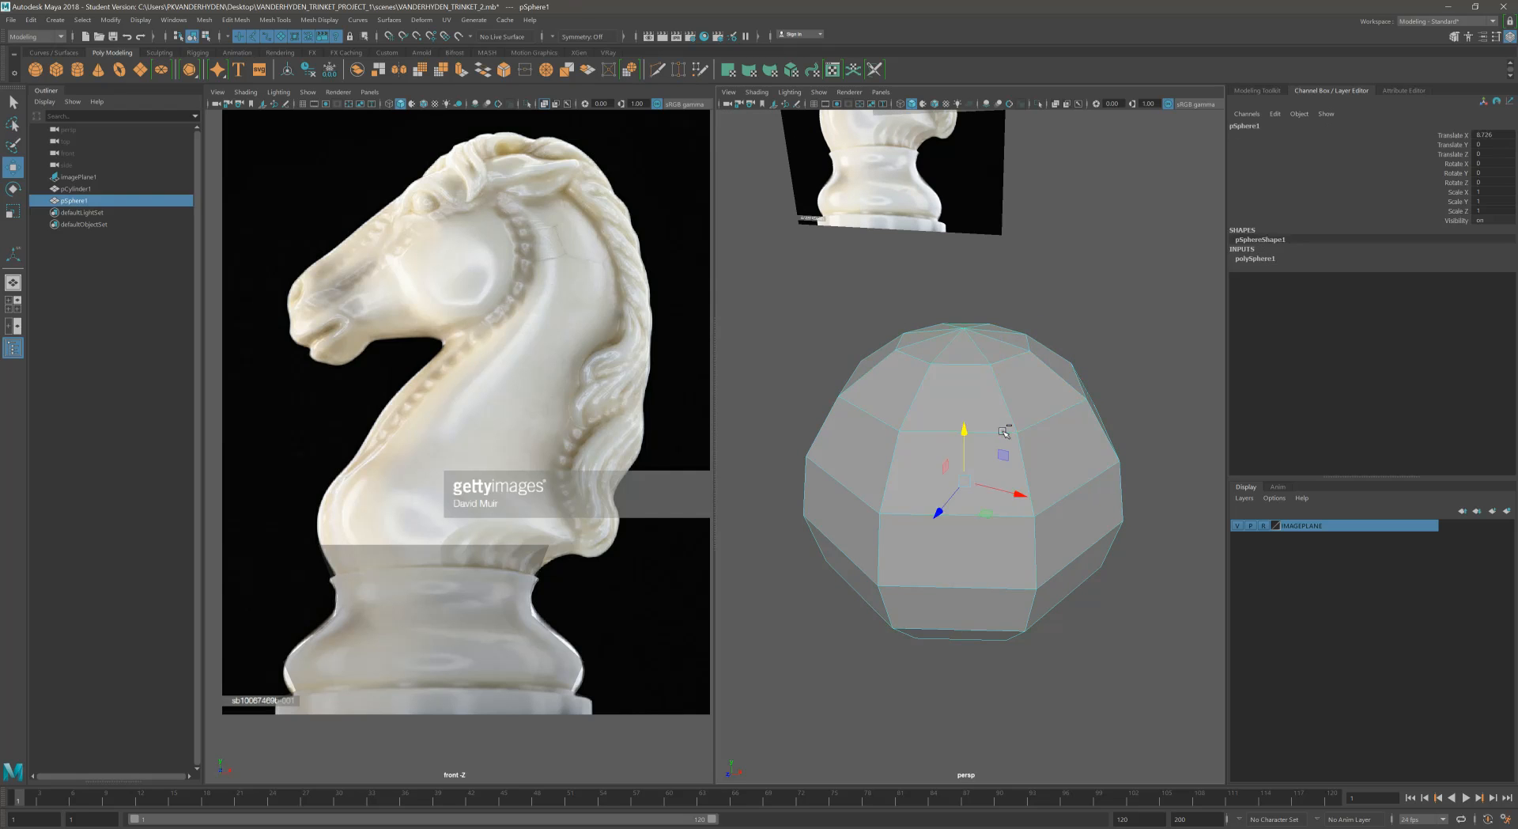
right_click_drag(955, 429, 546, 418, "alt")
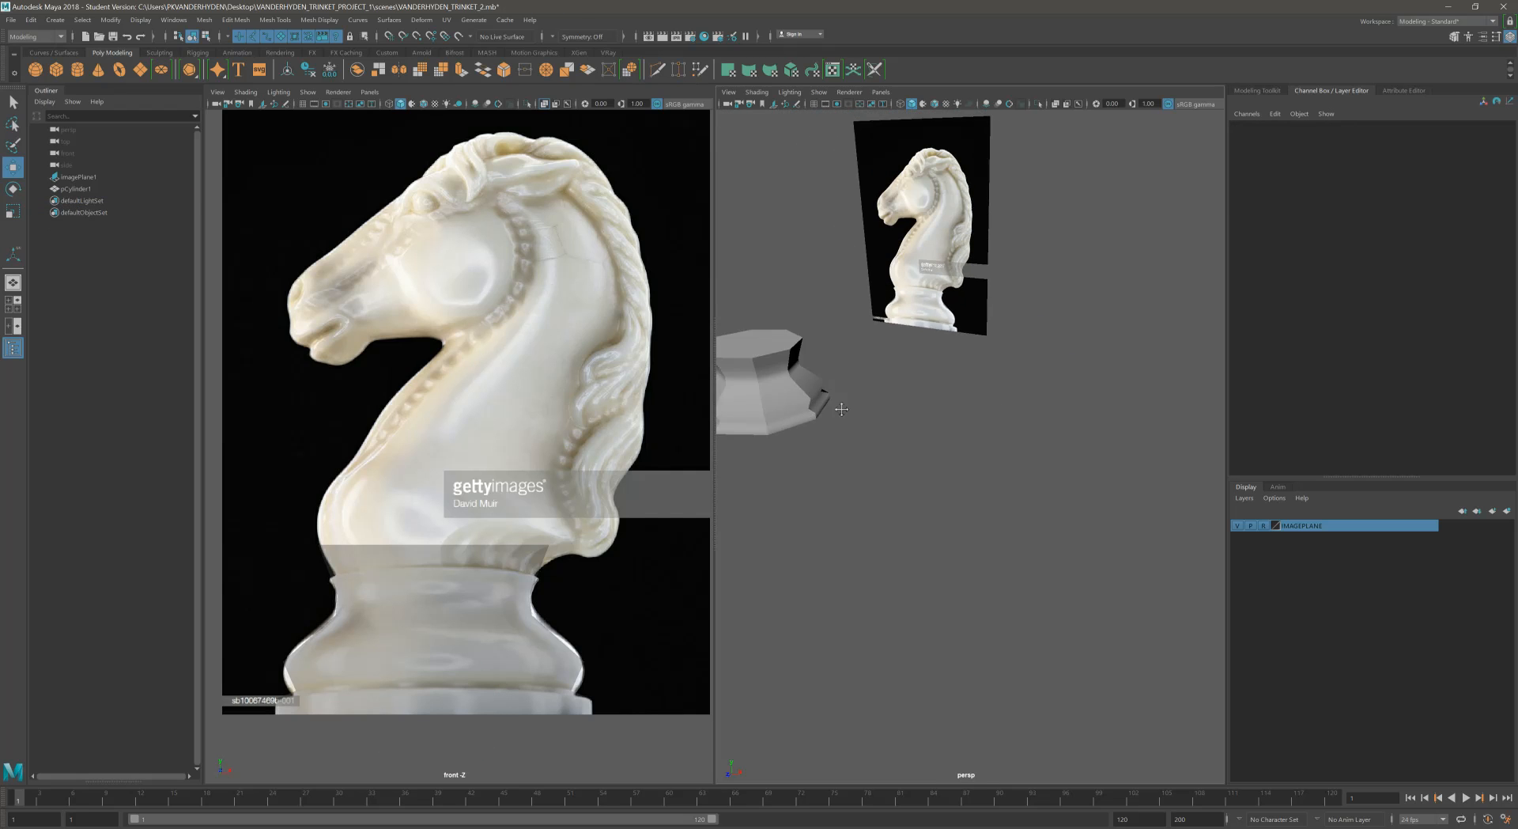
middle_click_drag(827, 406, 921, 419, "alt")
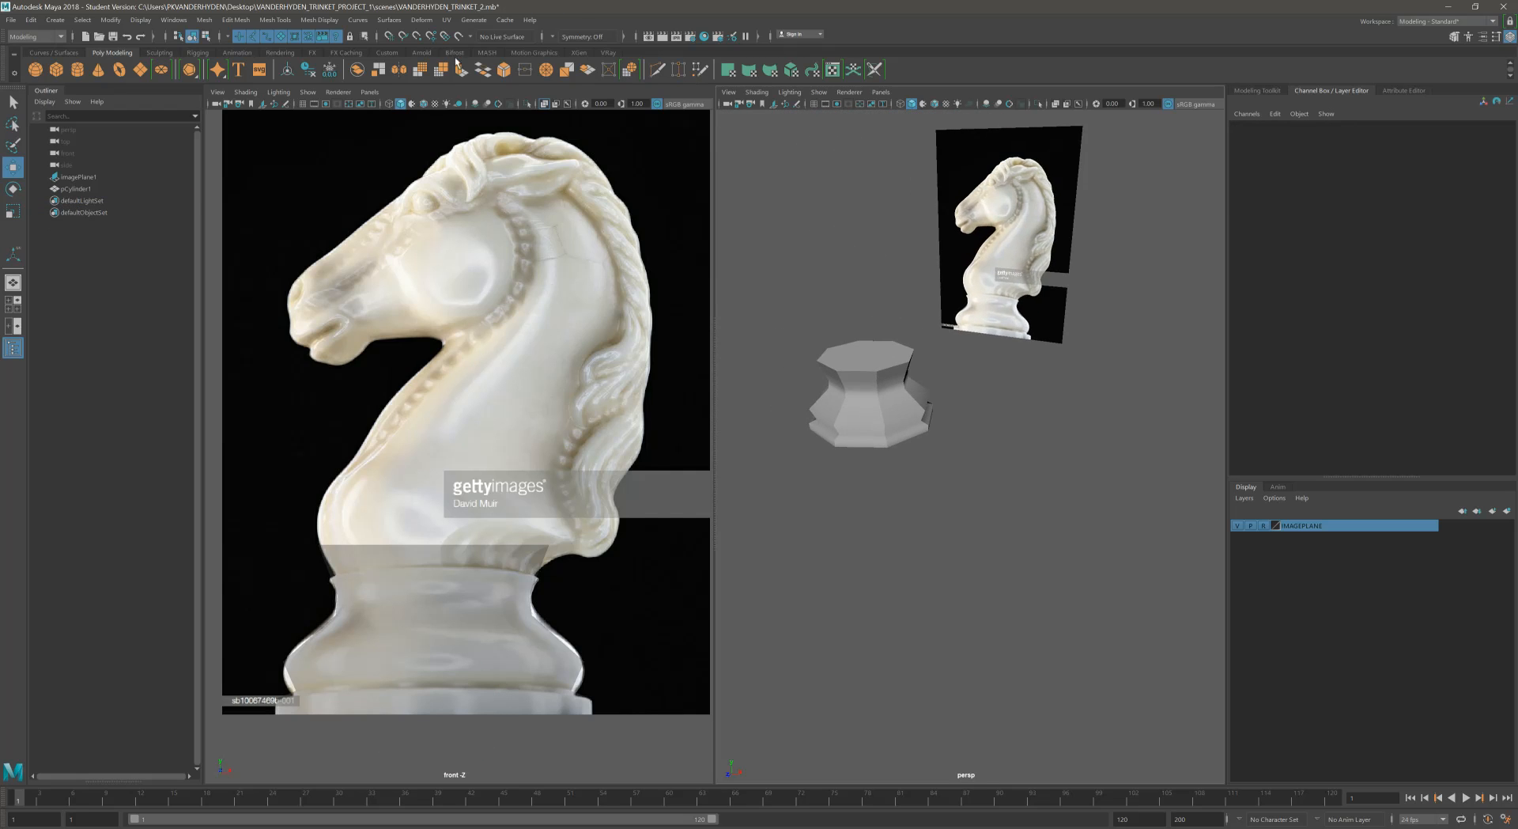
Step: Create a polygon cube and move it about 9.8 units along X, clear of the chess base
left_click(56, 70)
left_click_drag(945, 443, 1151, 498)
key("f")
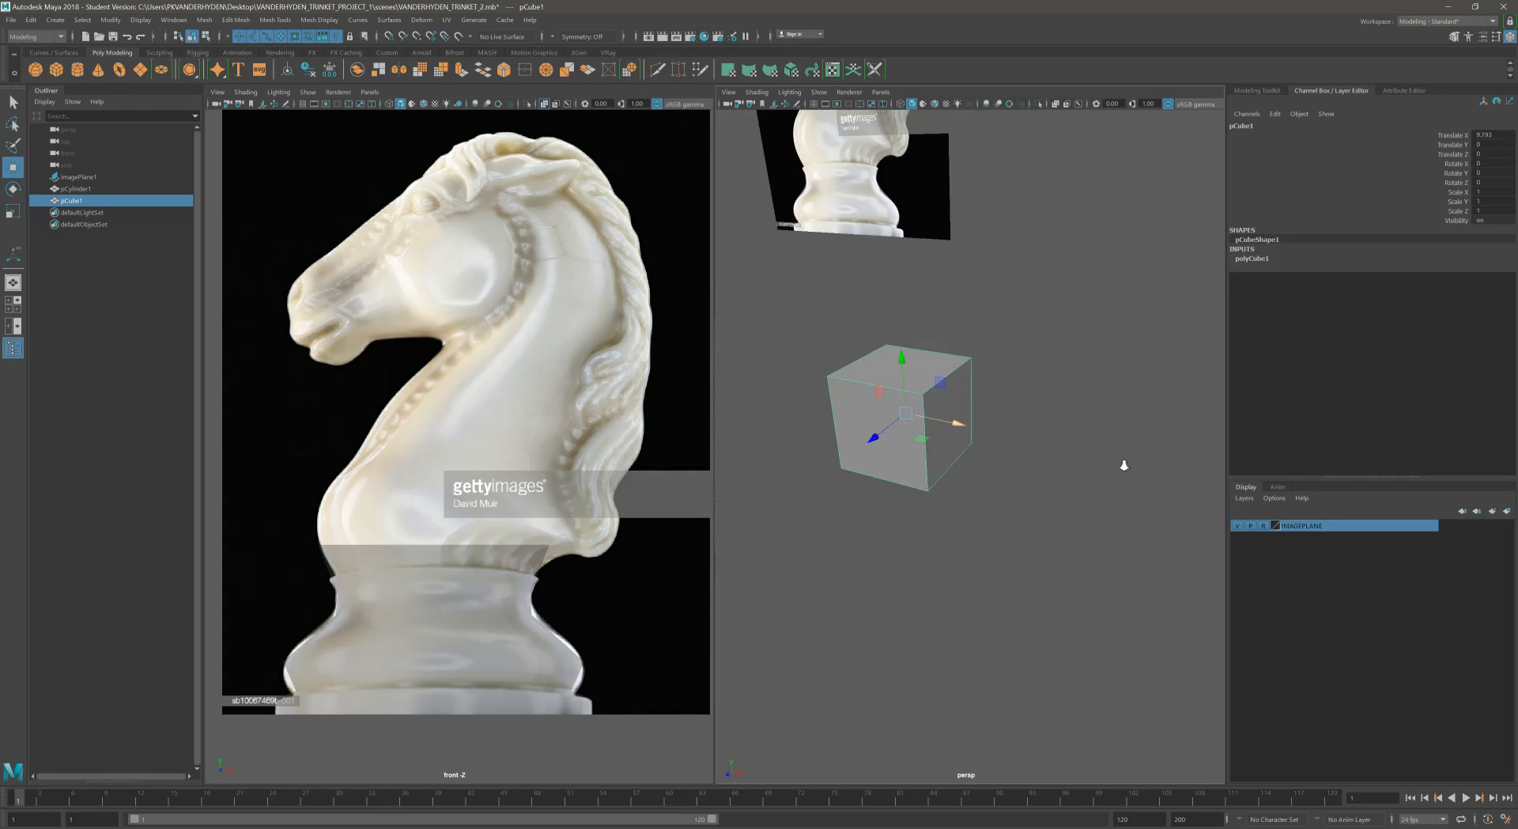
Step: Extrude the cube's top face with thickness 0 and deselect it
key("F11")
left_click(998, 407)
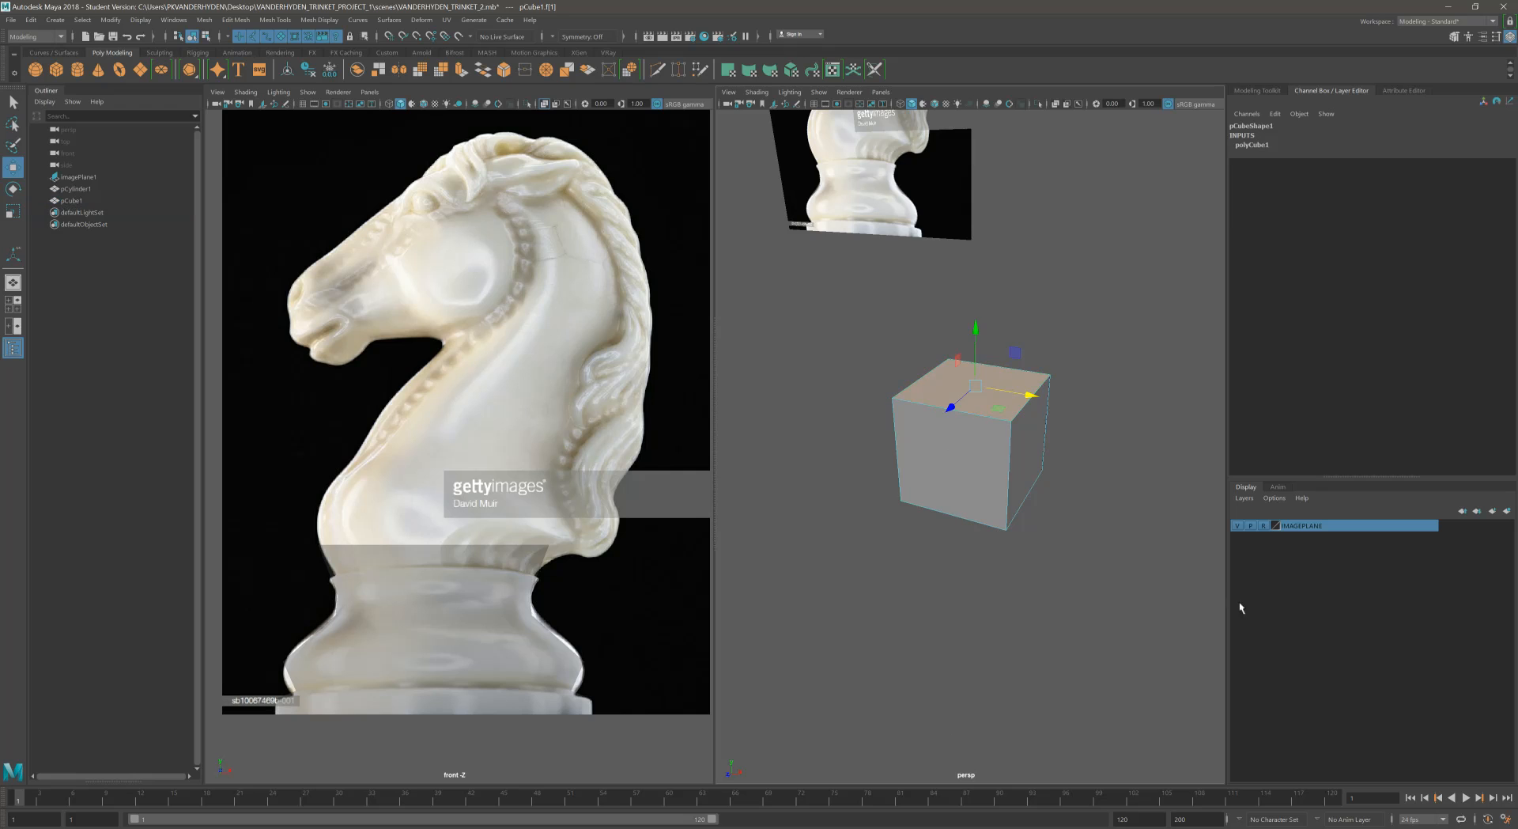
left_click(461, 70)
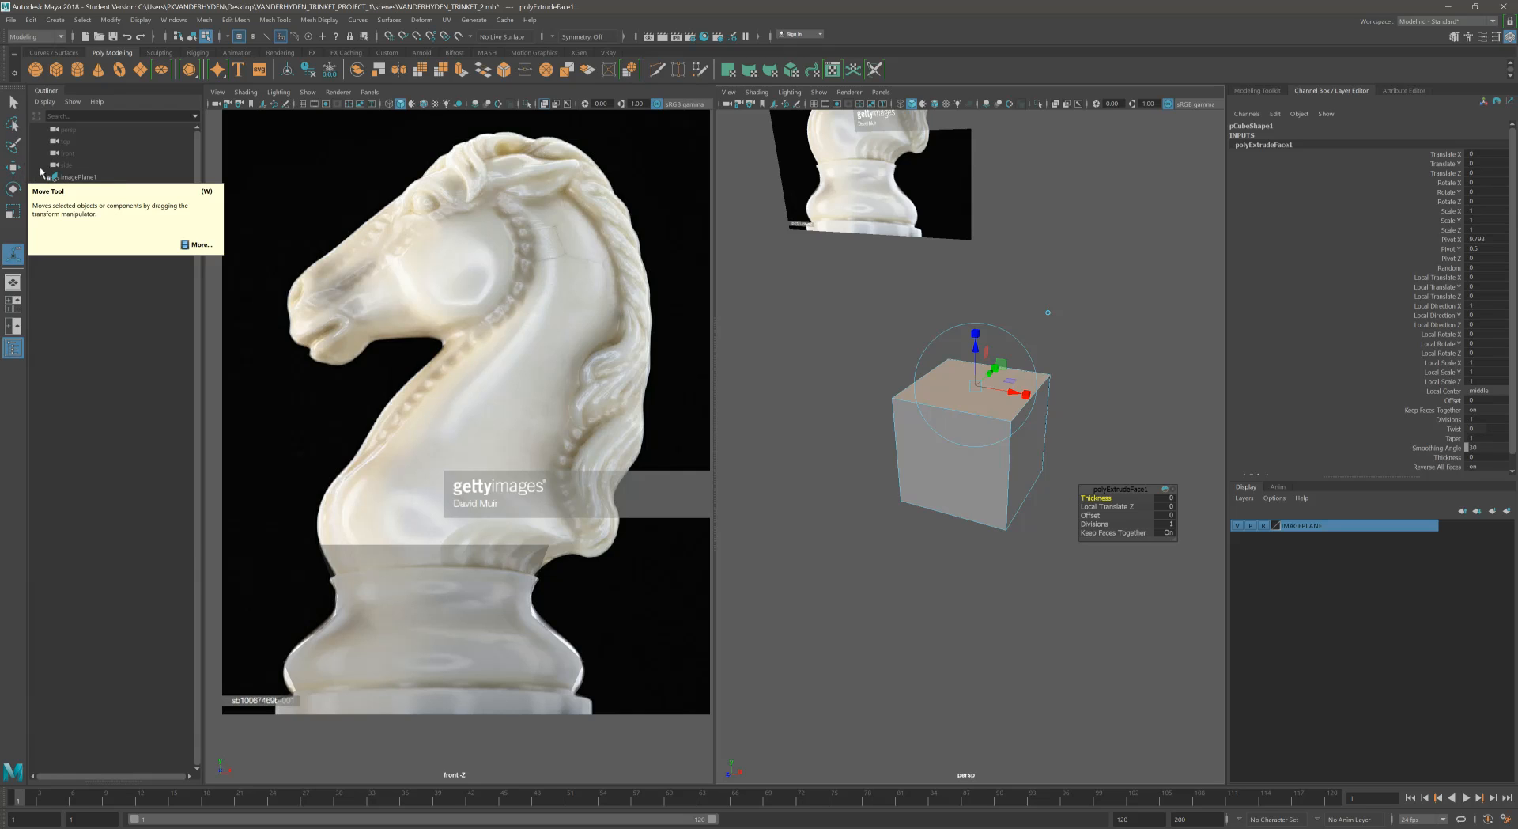
left_click(12, 166)
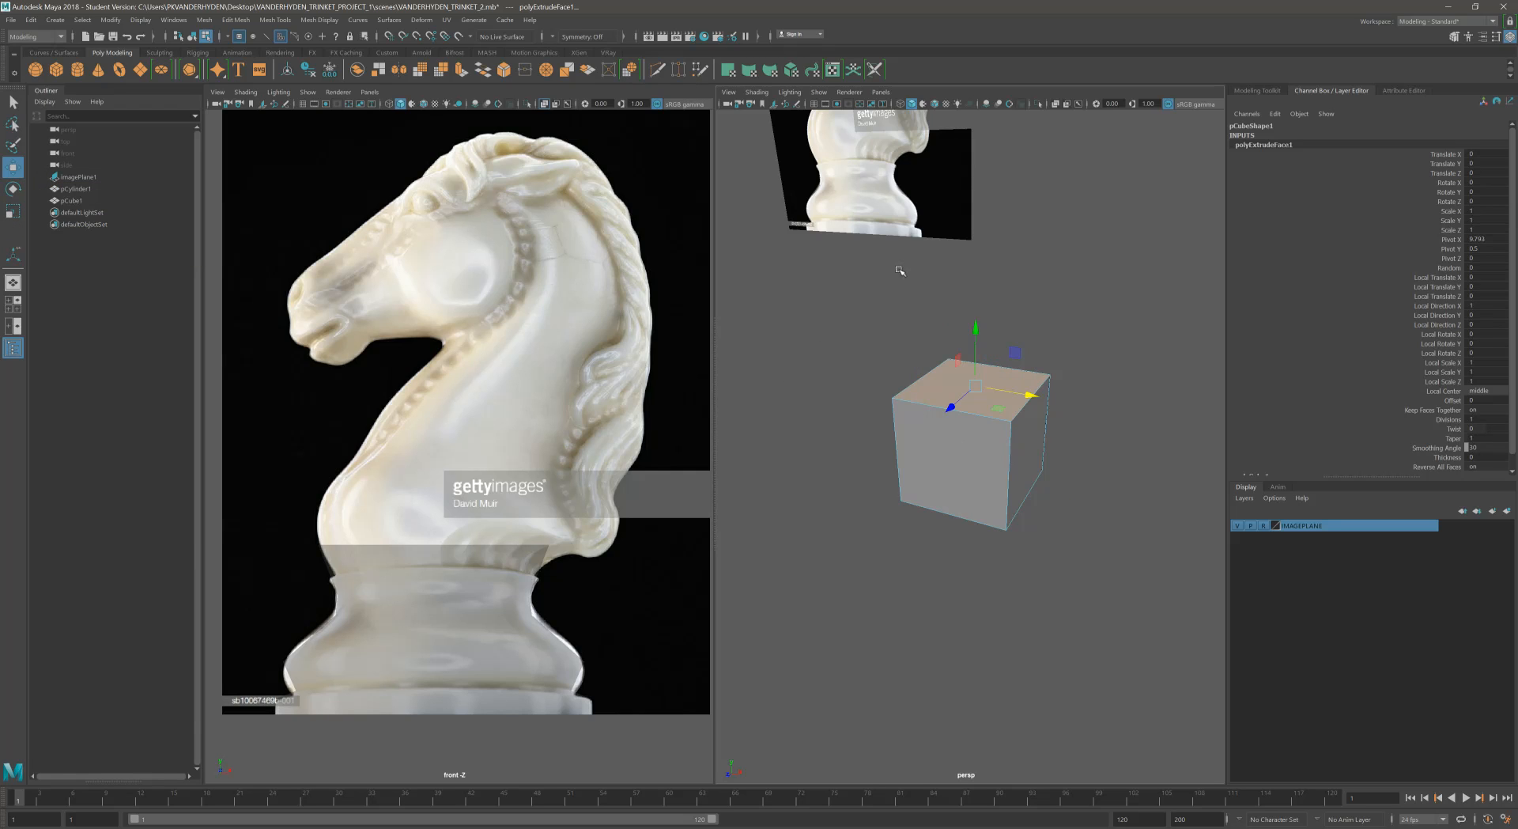
left_click(884, 287)
Step: Compare the whole cube in smoothed and unsmoothed display
right_click_drag(1025, 360, 1113, 358)
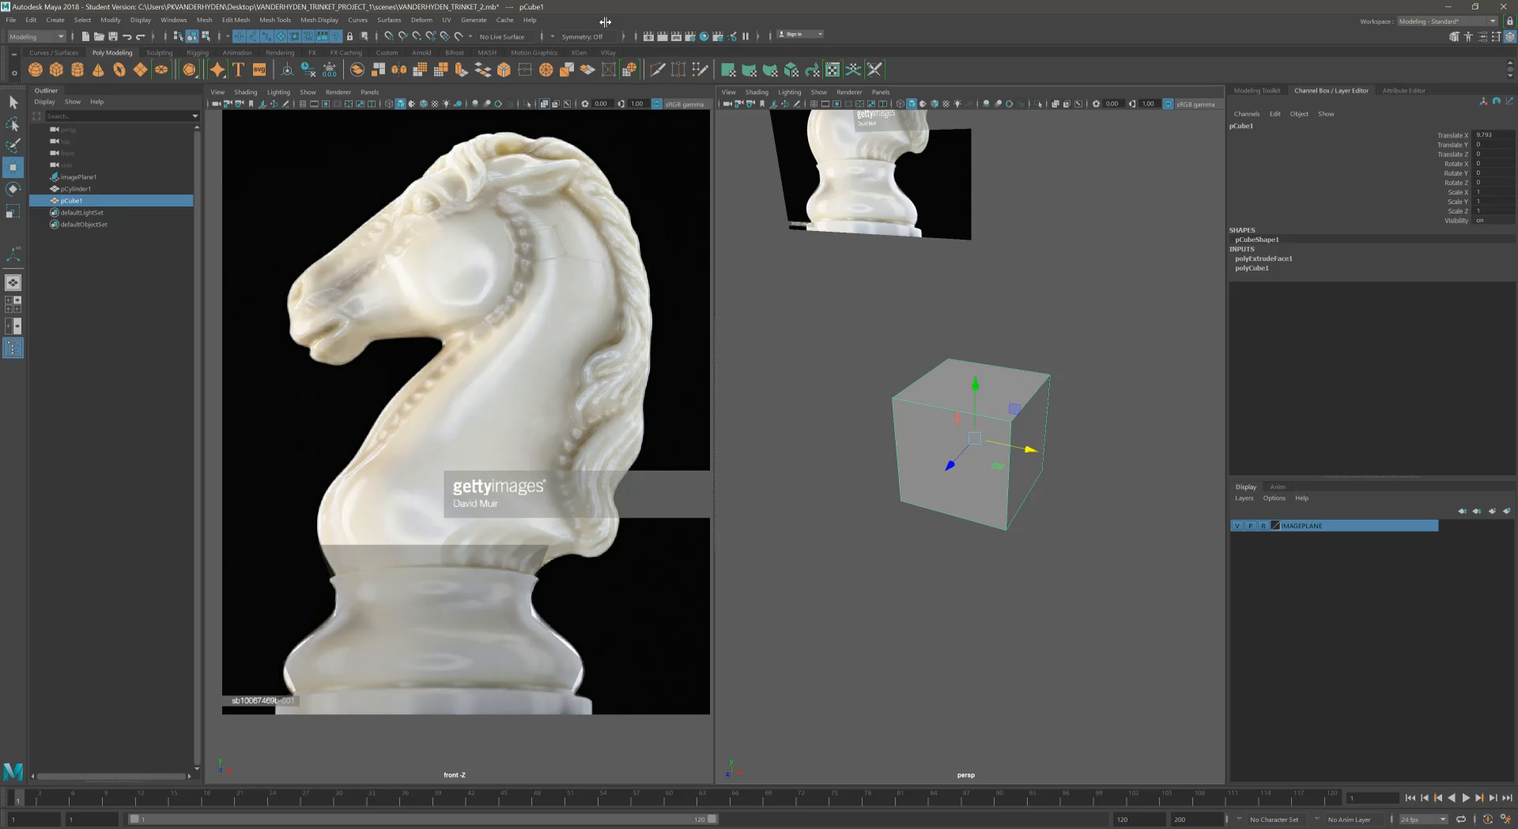
key("3")
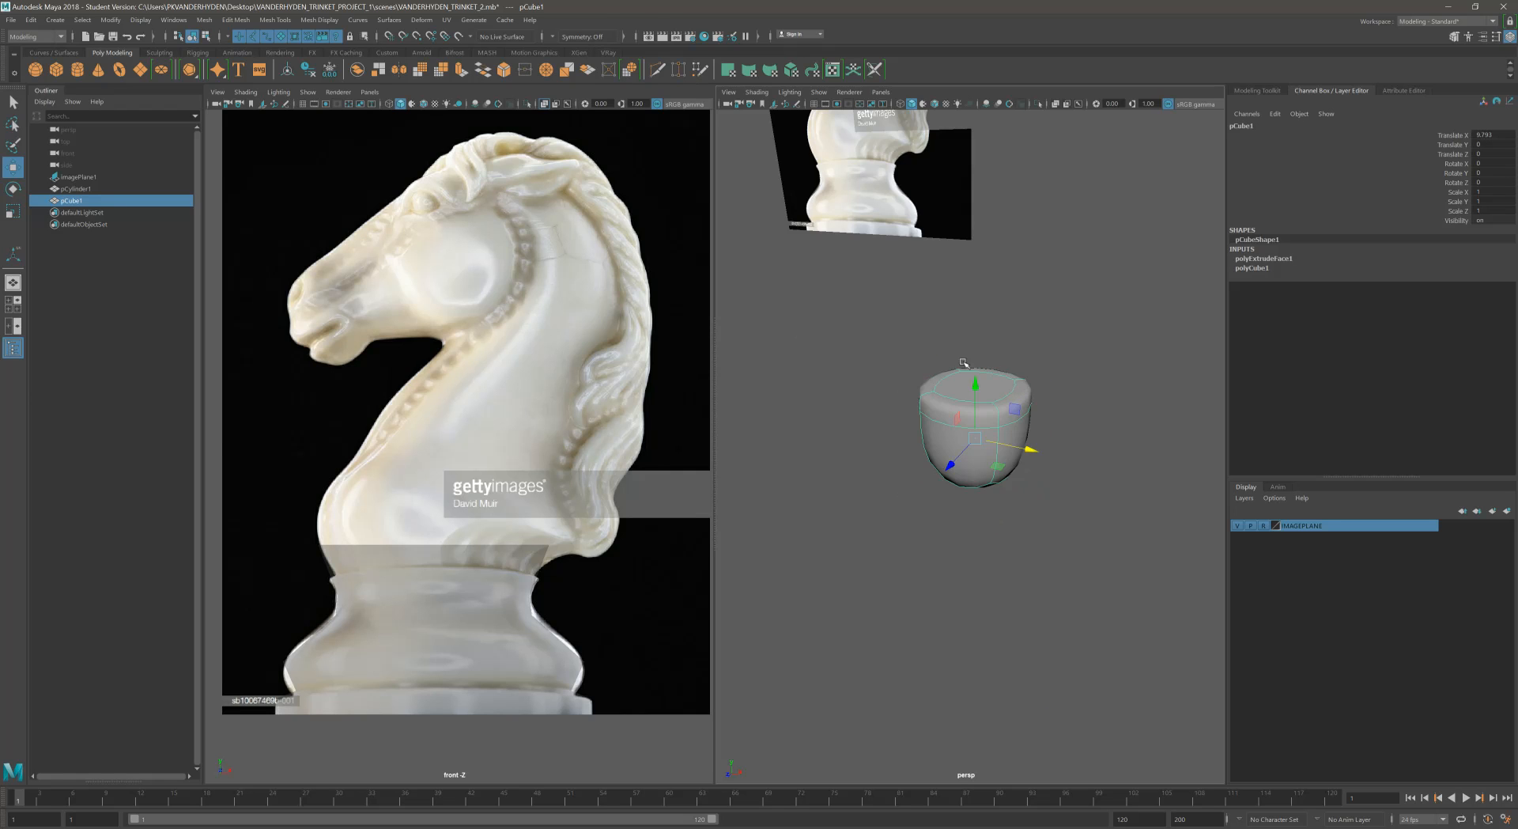
key("1")
Step: Extrude the cube's top face two more times, leaving the thickness at 0
right_click_drag(1014, 407, 980, 379)
left_click(980, 379)
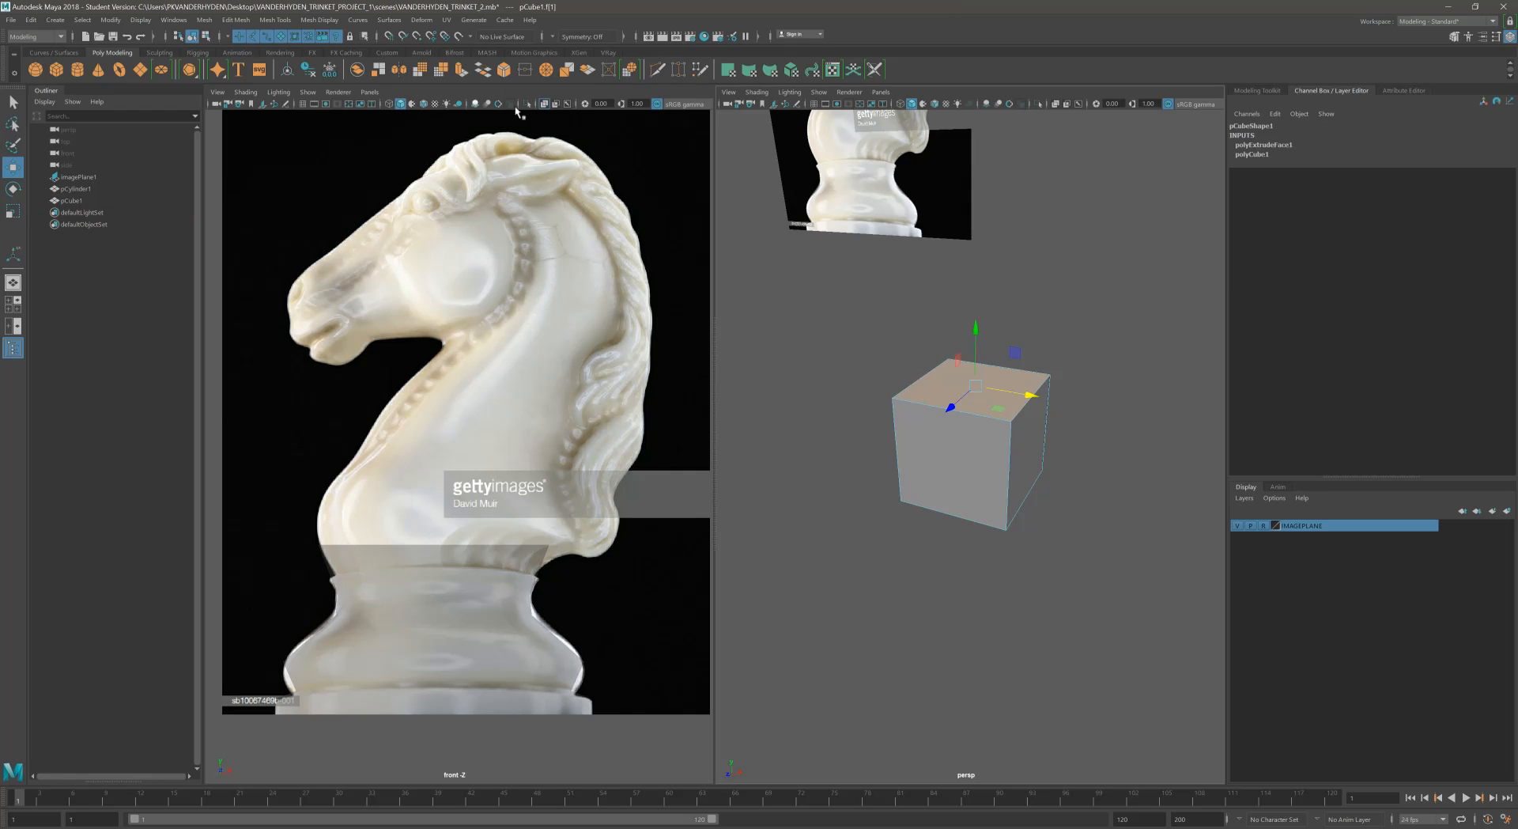
left_click(461, 72)
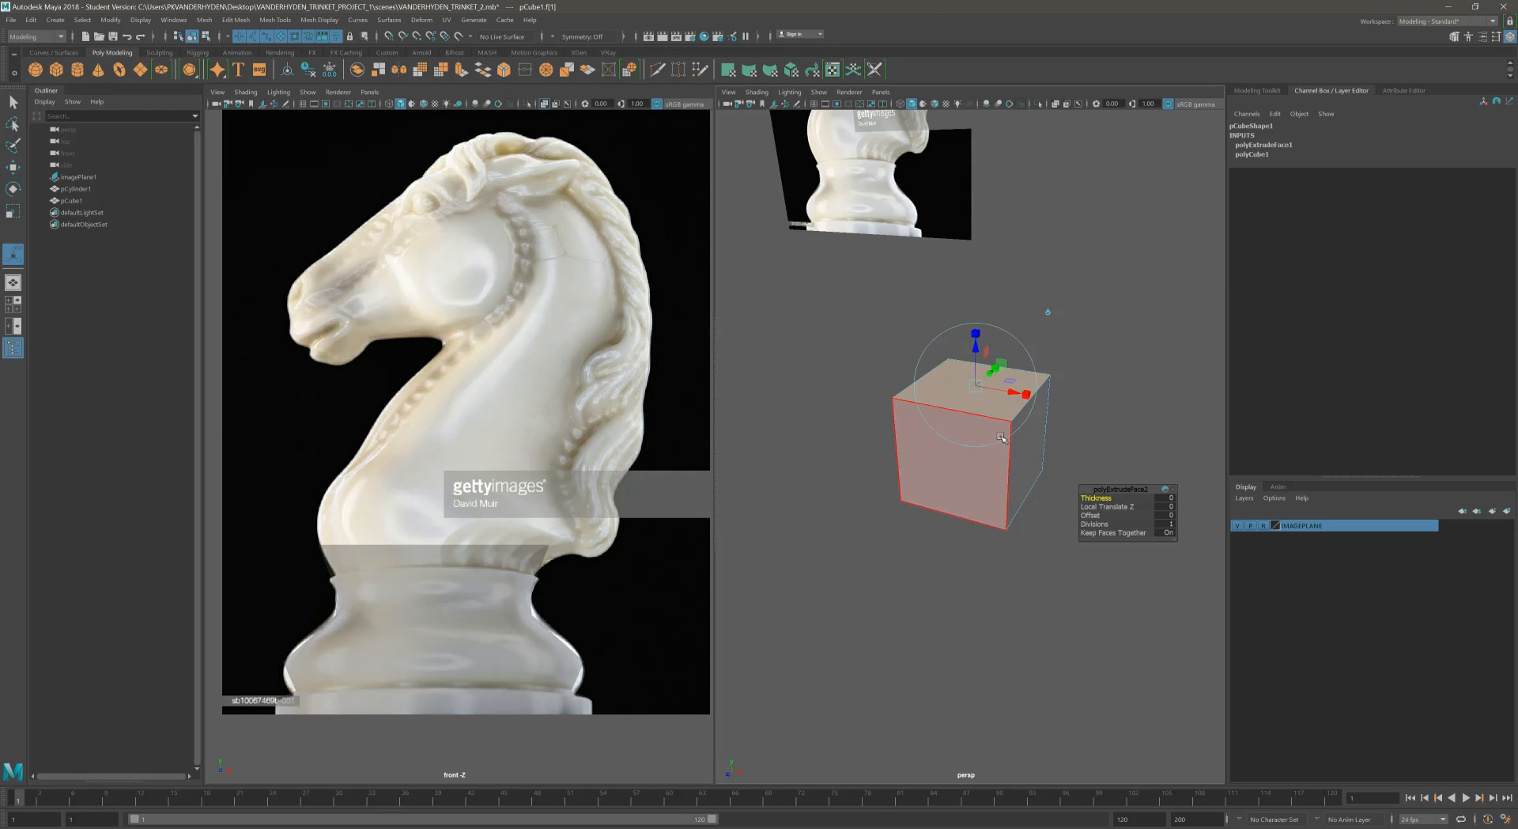
left_click(839, 287)
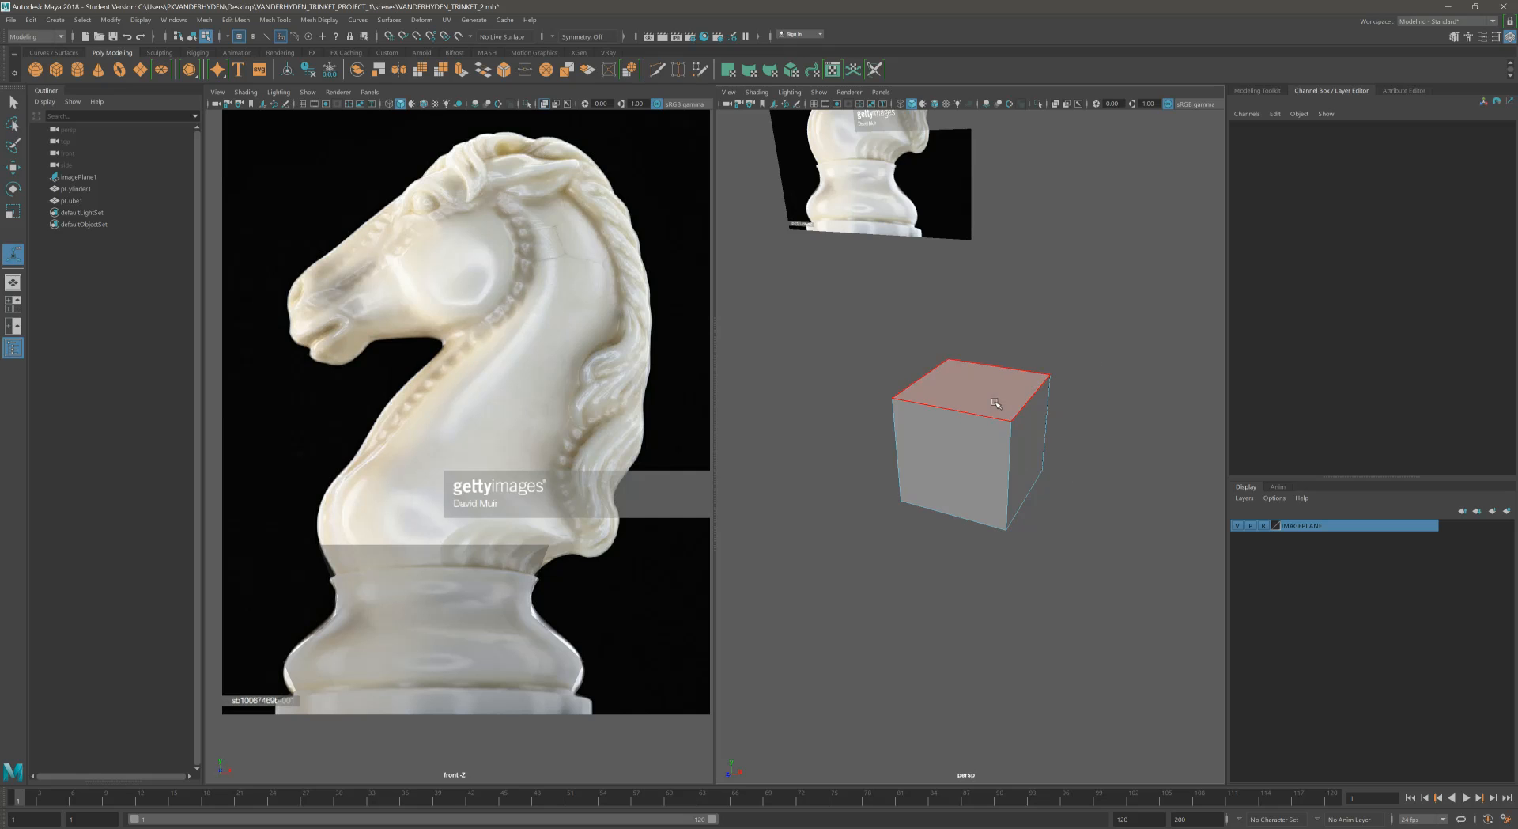
left_click(1027, 378)
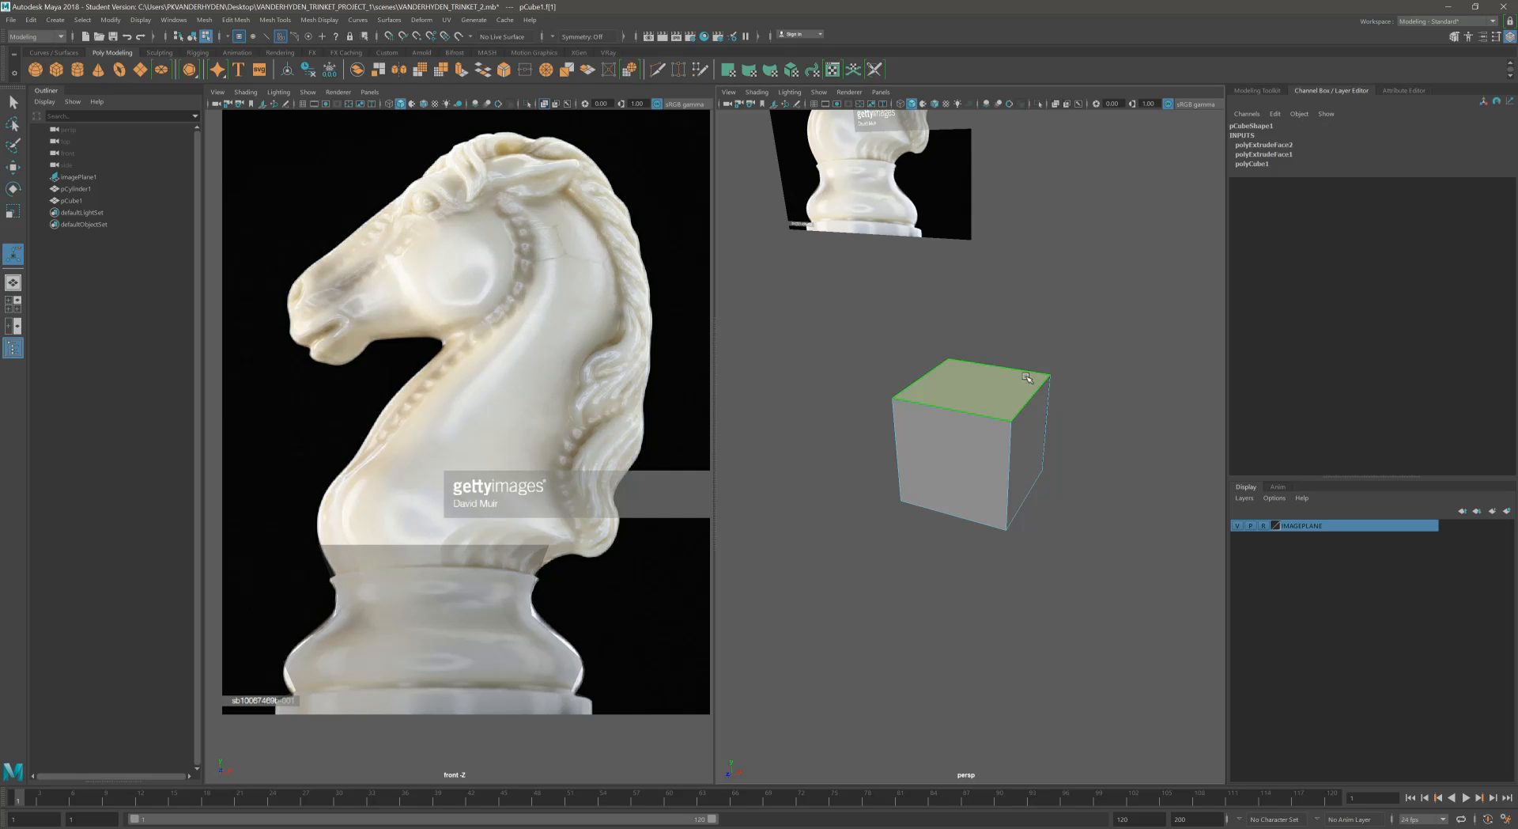
left_click(459, 75)
left_click(854, 338)
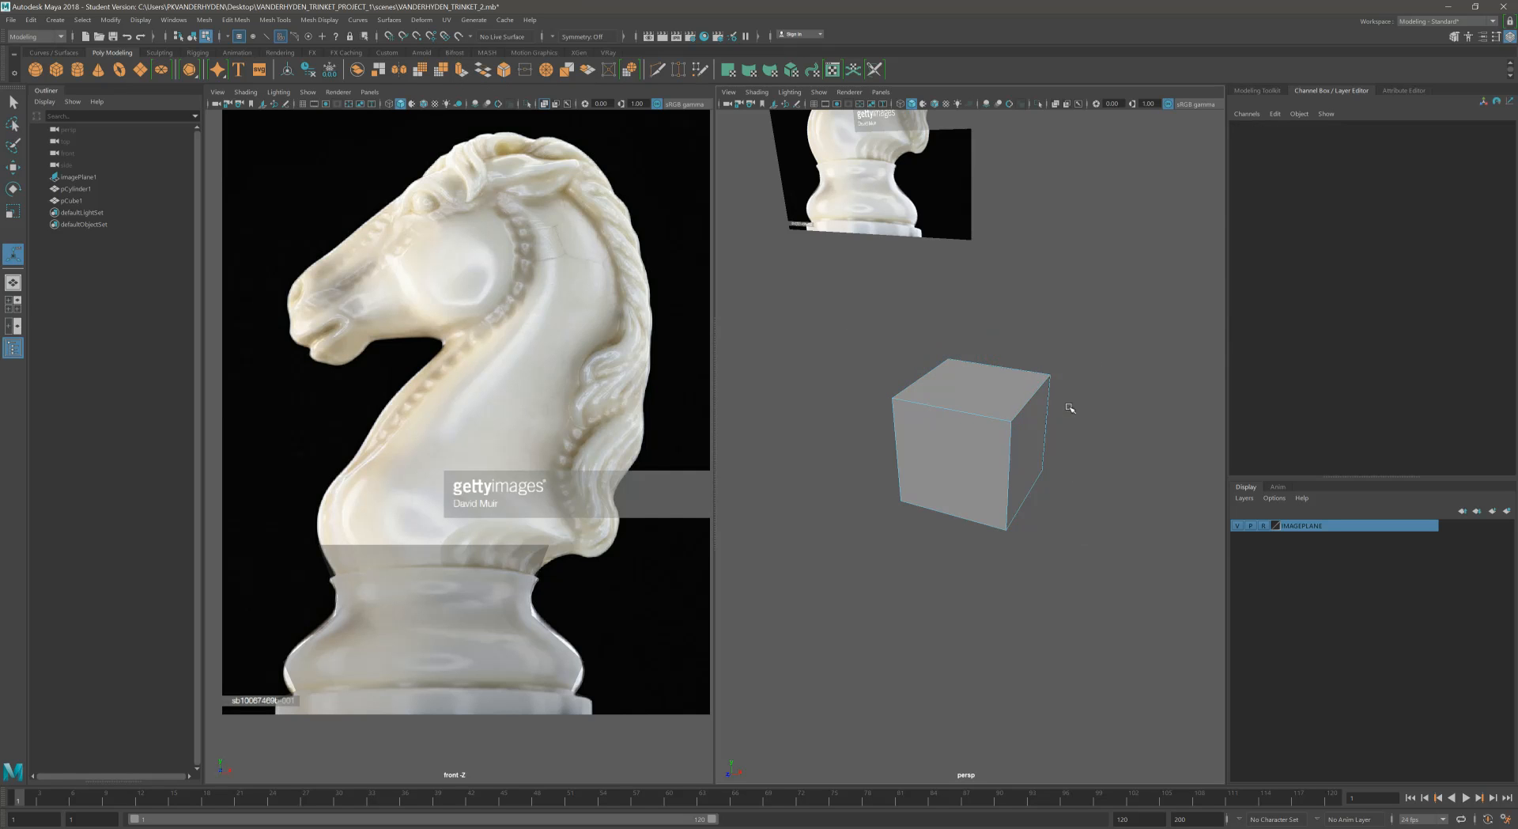
Step: Display the cube smoothed and raise its top face along Y
key("3")
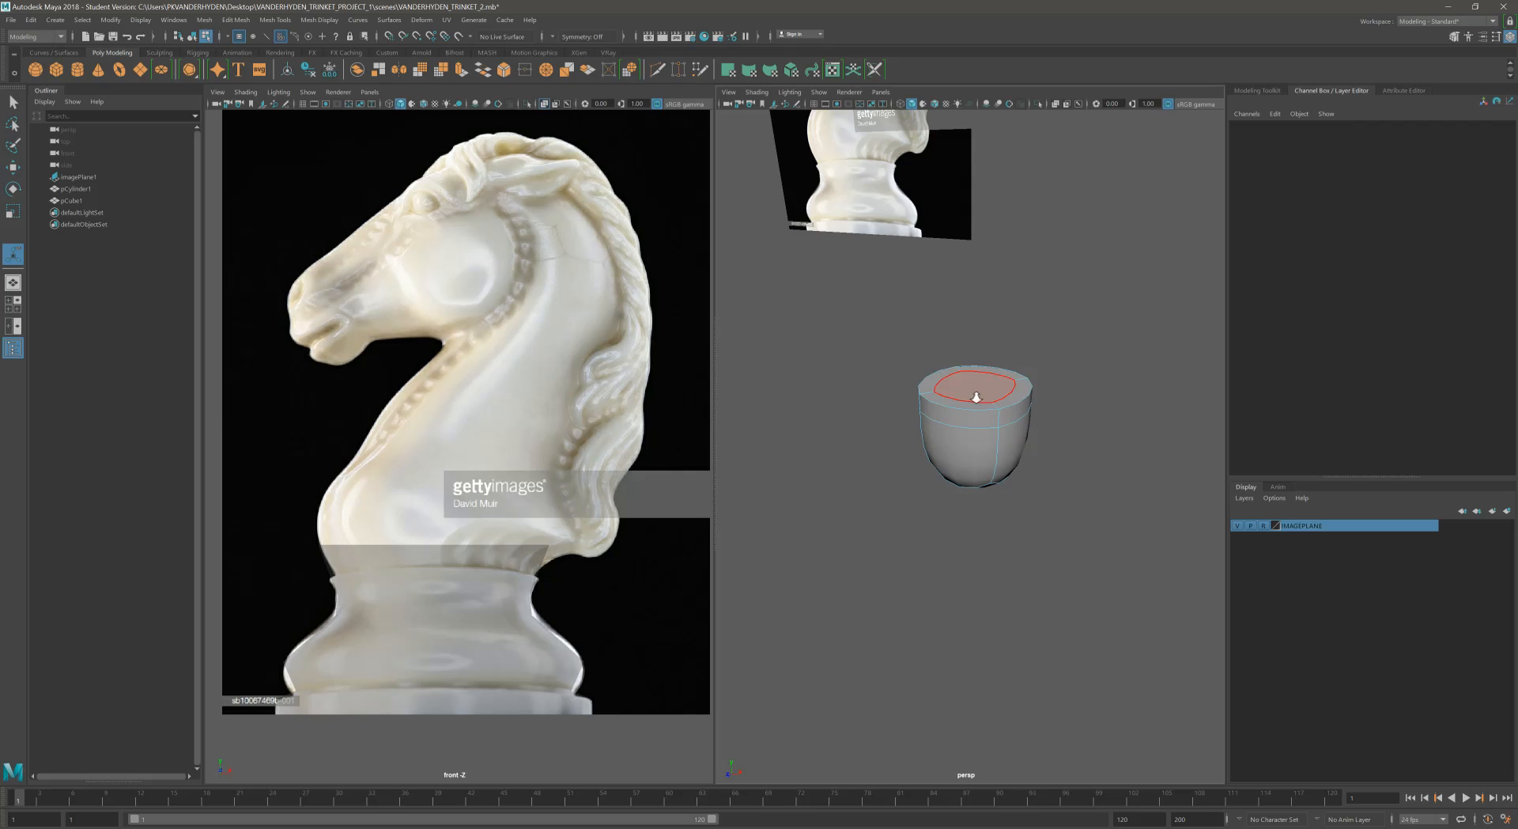
scroll(998, 391, "up", 3)
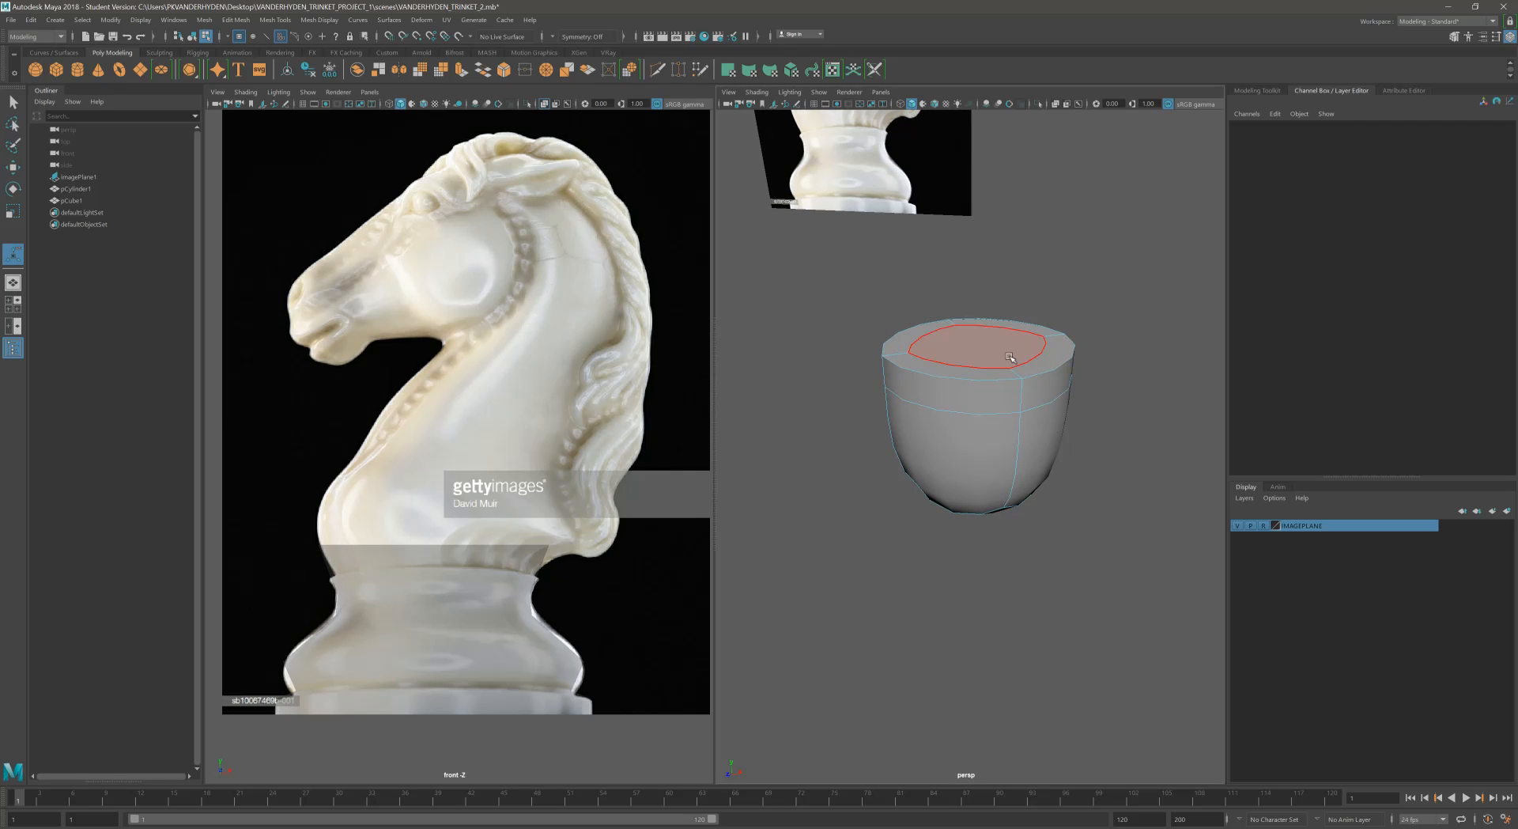
scroll(993, 365, "down", 2)
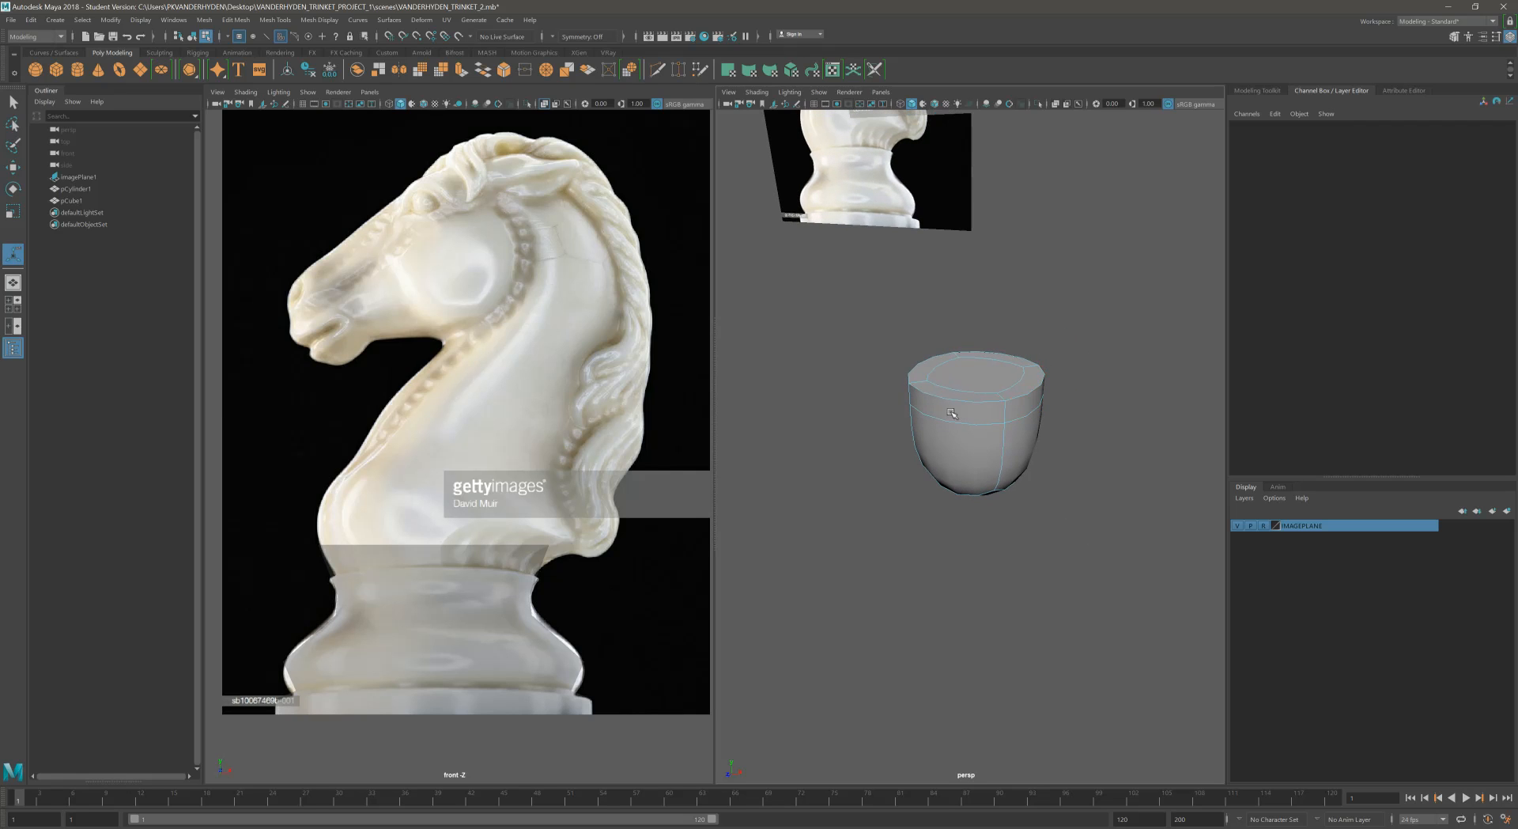
left_click(987, 366)
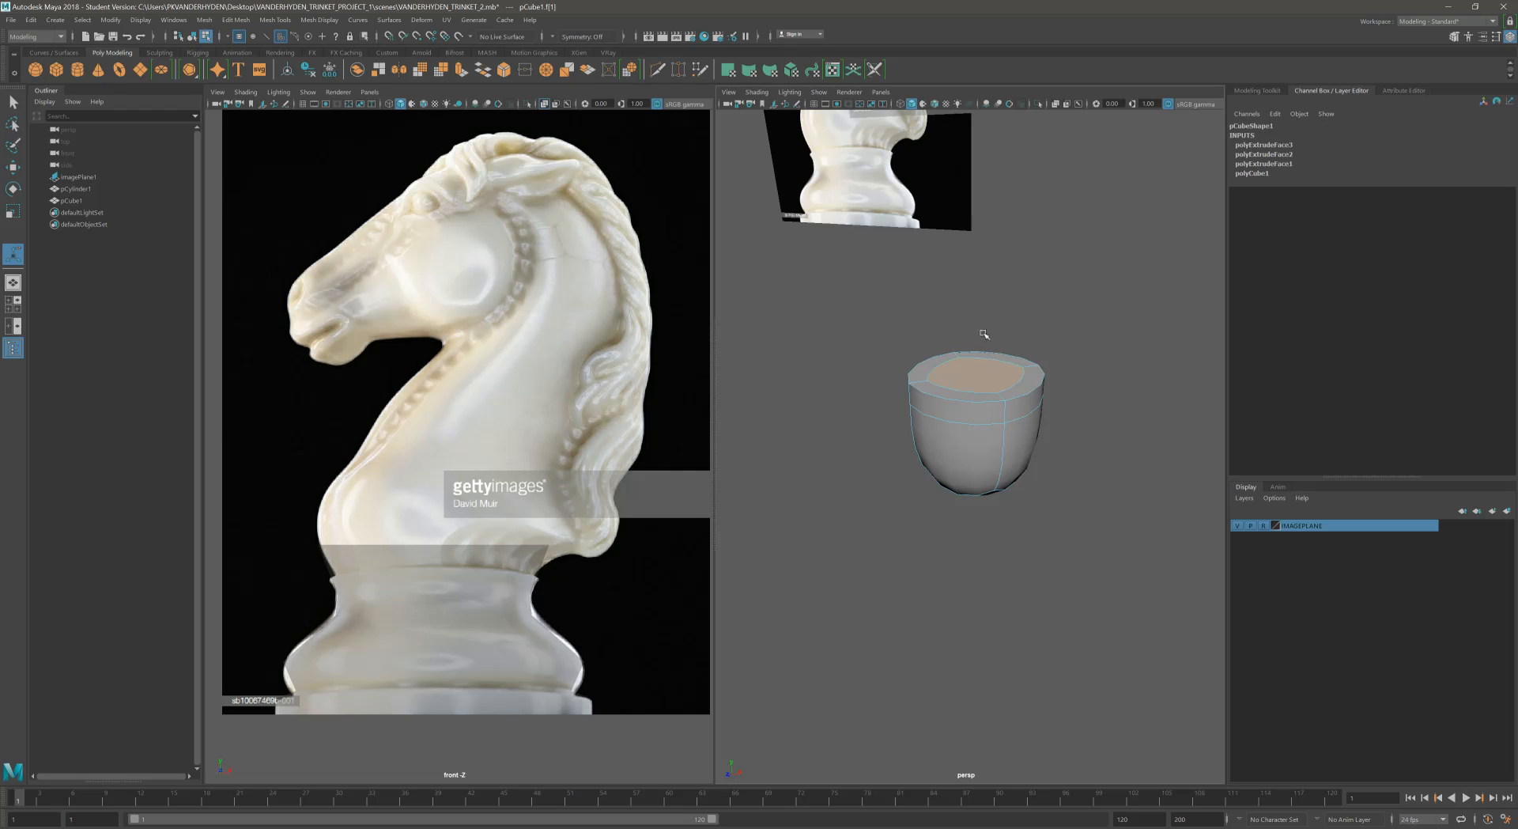
key("w")
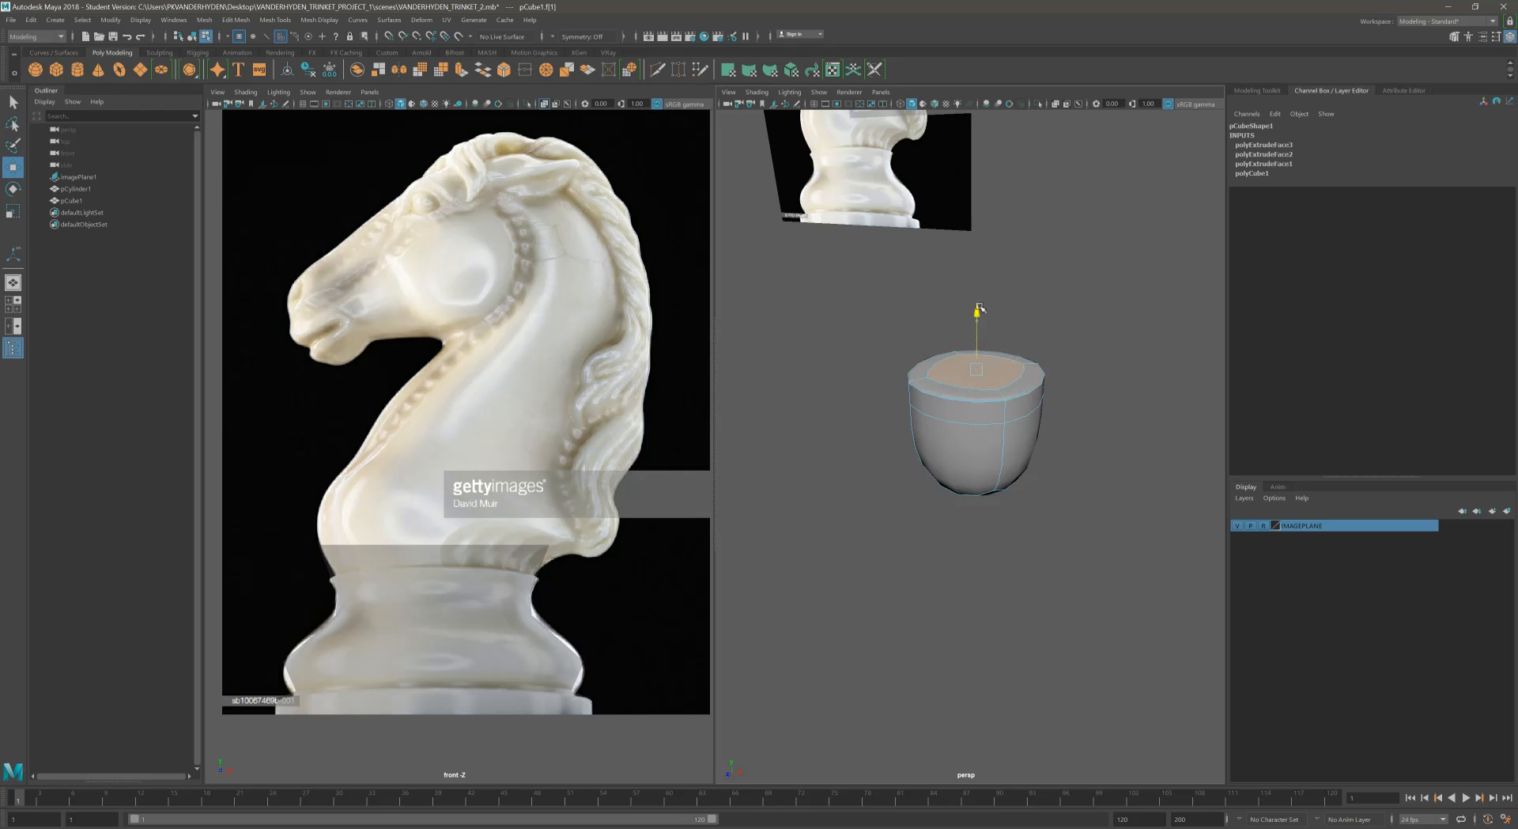
left_click_drag(977, 325, 977, 248)
Step: Select the narrow side faces below the cube's raised top and move them along X, Y and Z
left_click(968, 394)
left_click_drag(1001, 411, 1014, 413)
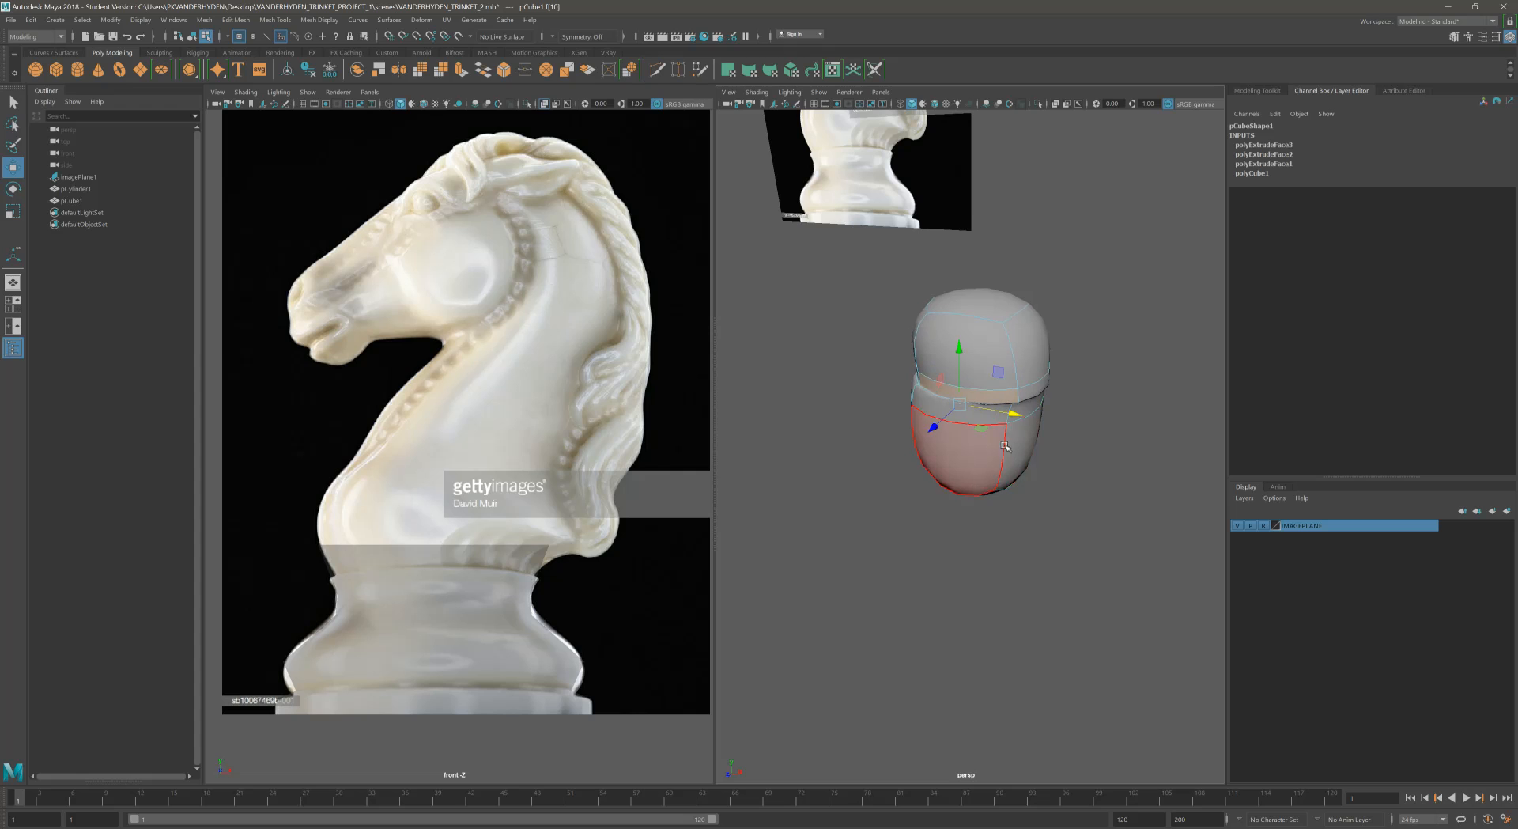
left_click_drag(959, 348, 959, 326)
left_click(974, 406)
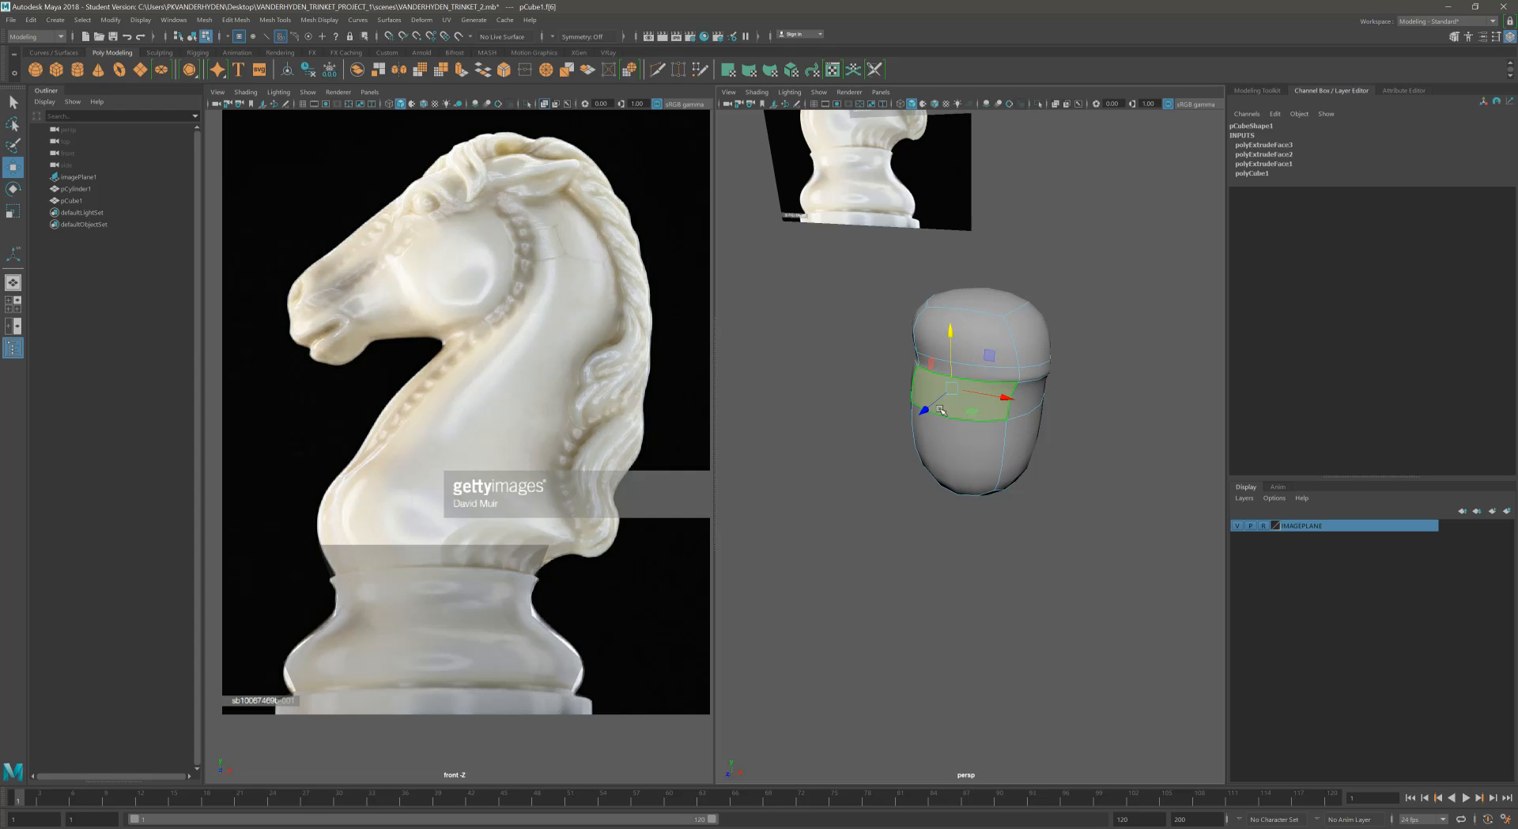
left_click_drag(925, 410, 898, 428)
Step: Delete the whole test cube
mouse_move(1042, 432)
left_mouse_down("alt")
mouse_move(993, 386)
mouse_move(1020, 378)
mouse_move(1035, 423)
left_mouse_up("alt")
left_click(993, 384)
left_click(1047, 430)
key("F8")
left_click(966, 384)
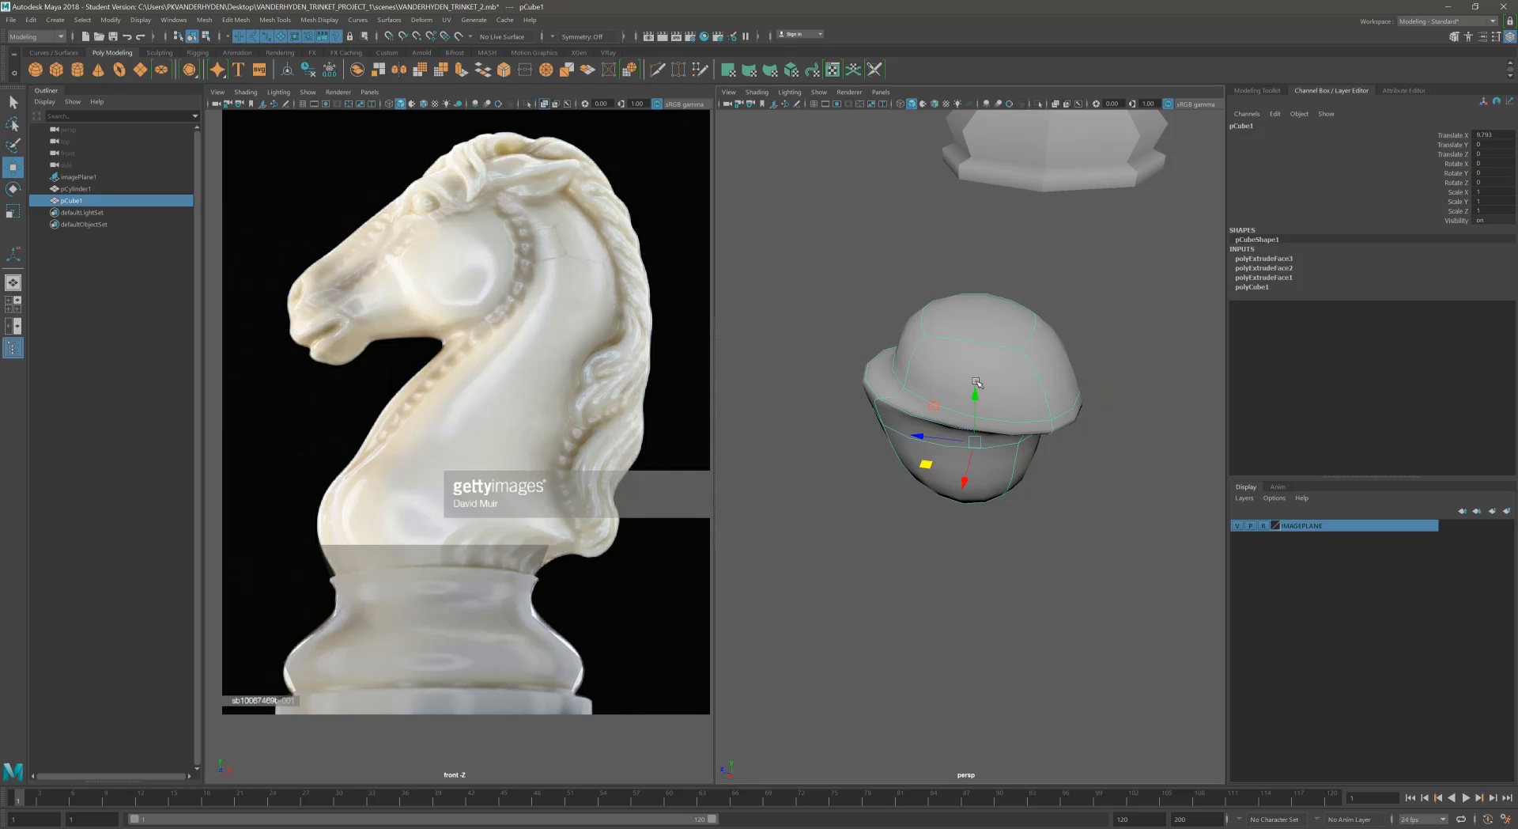
key("Delete")
Step: Select the top cap face of the chess base cylinder
left_click_drag(1027, 333, 1050, 325, "alt")
middle_click_drag(1006, 318, 1066, 387, "alt")
left_click(986, 324)
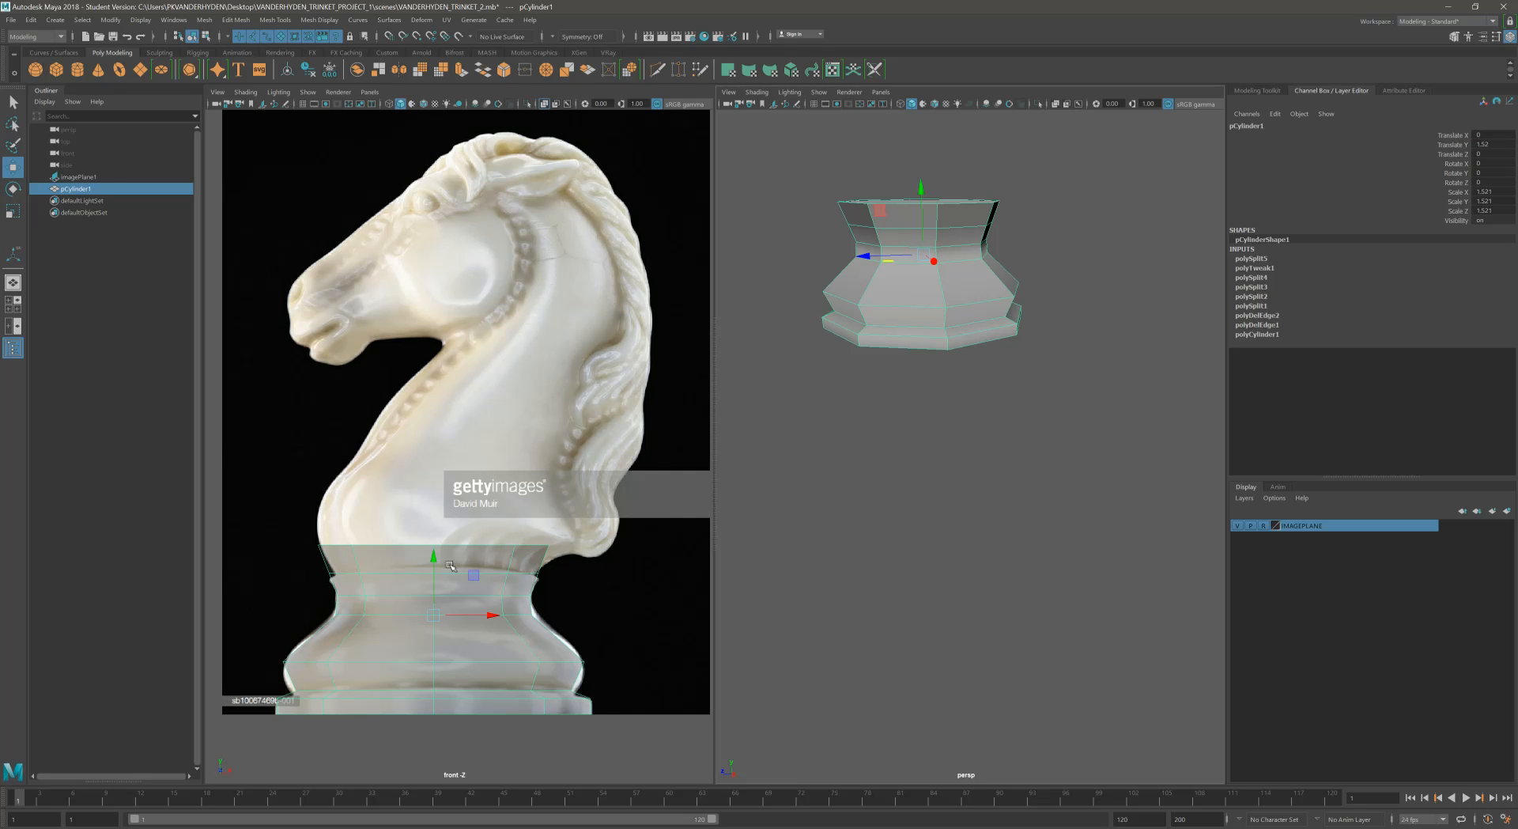
key("space")
middle_click_drag(690, 438, 691, 385, "alt")
right_click_drag(691, 385, 651, 462, "alt")
middle_click_drag(650, 463, 462, 355, "alt")
left_click(17, 327)
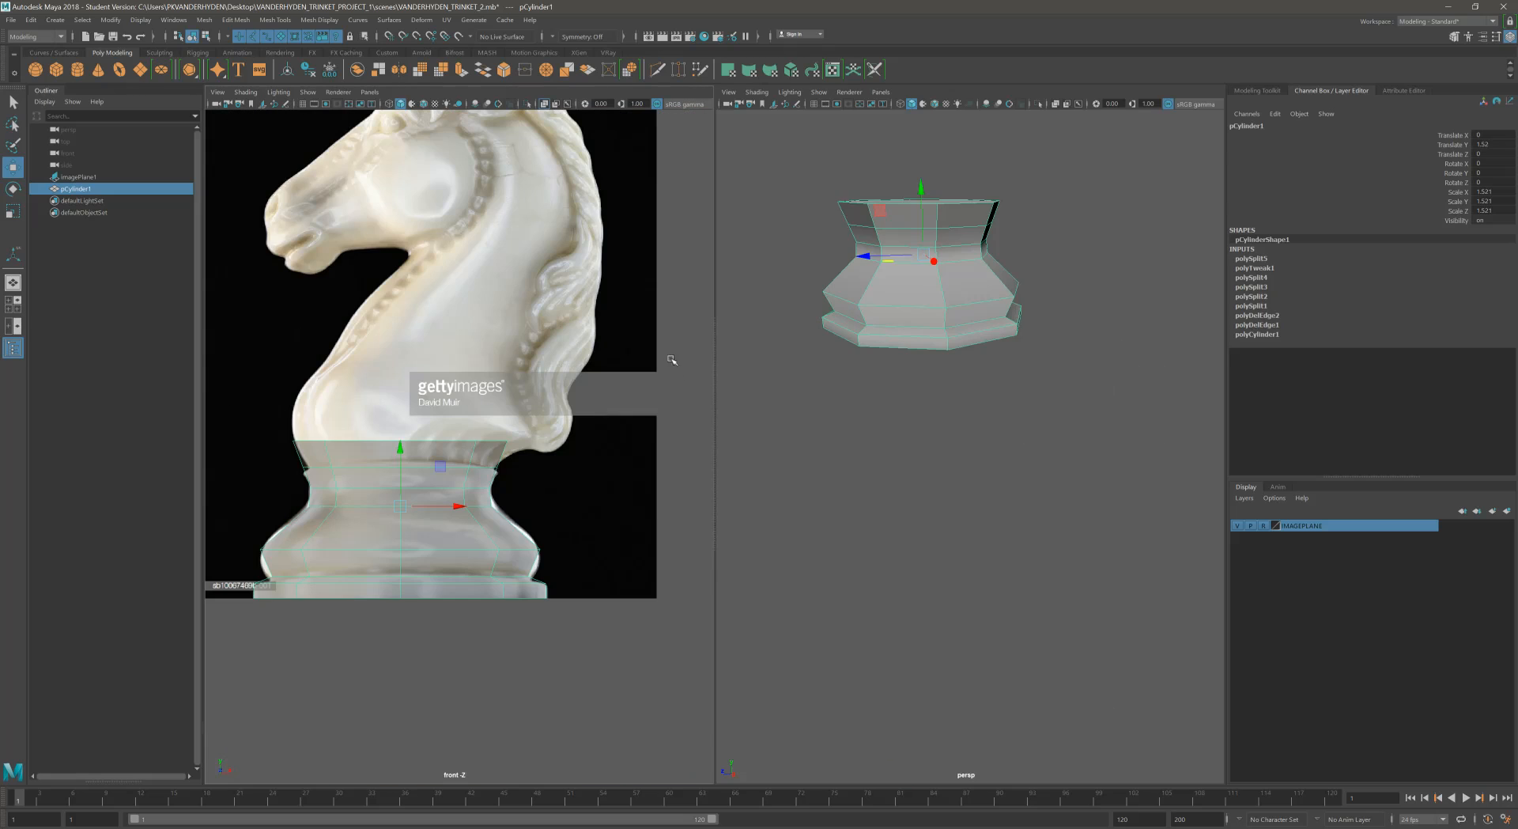
left_click_drag(891, 310, 913, 427, "alt")
middle_click_drag(889, 315, 928, 588, "alt")
middle_click_drag(941, 432, 967, 578, "alt")
mouse_move(955, 396)
middle_mouse_down("alt")
mouse_move(956, 509)
mouse_move(941, 505)
middle_mouse_up("alt")
right_click(981, 422)
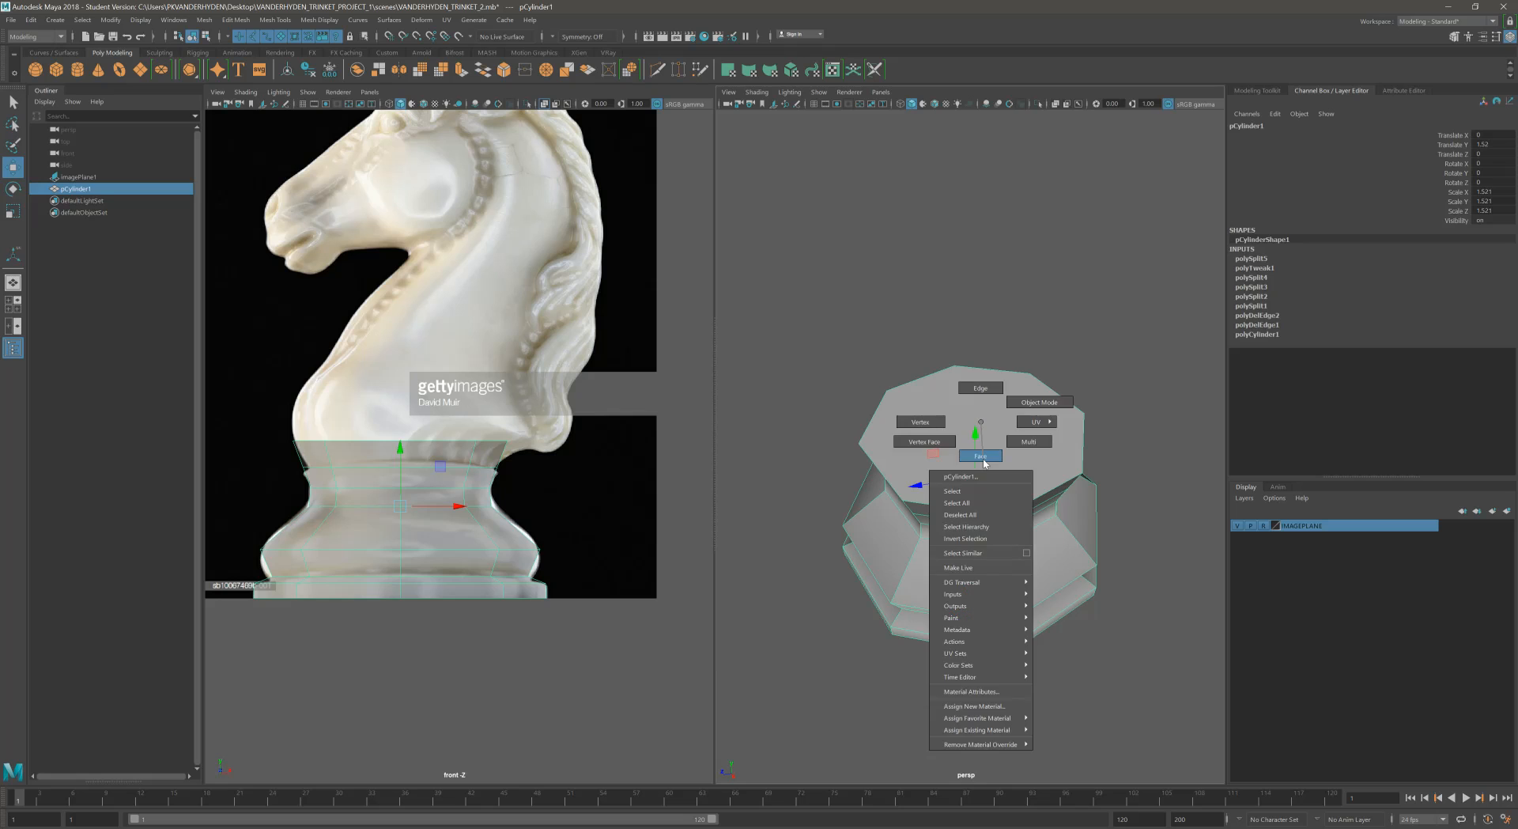
left_click(980, 456)
left_click(904, 401)
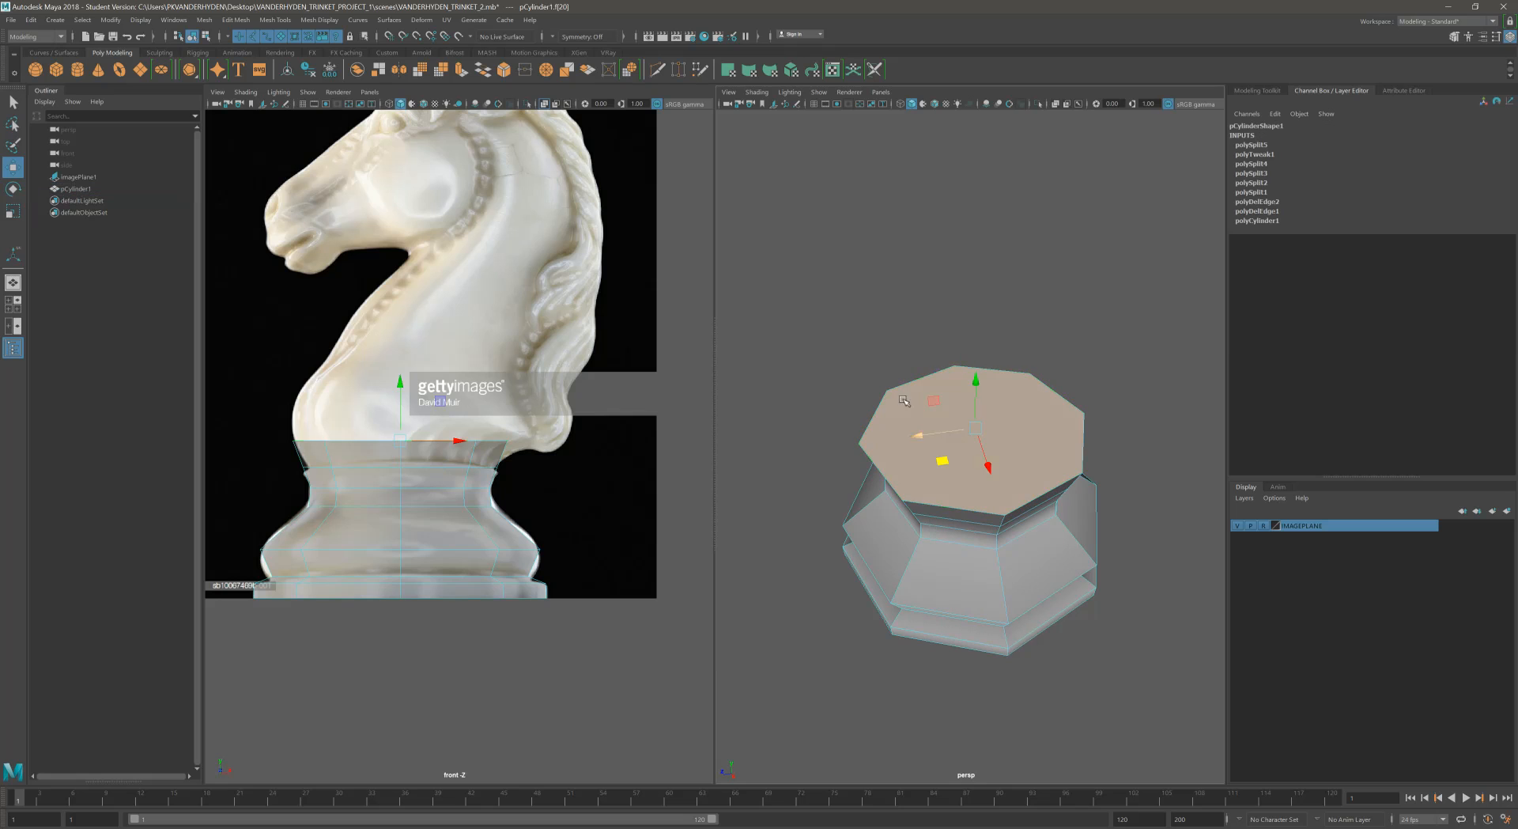
Step: Extrude the chess base's top cap with thickness 0 and move it up and along positive X, following the horse's neck
left_click(462, 71)
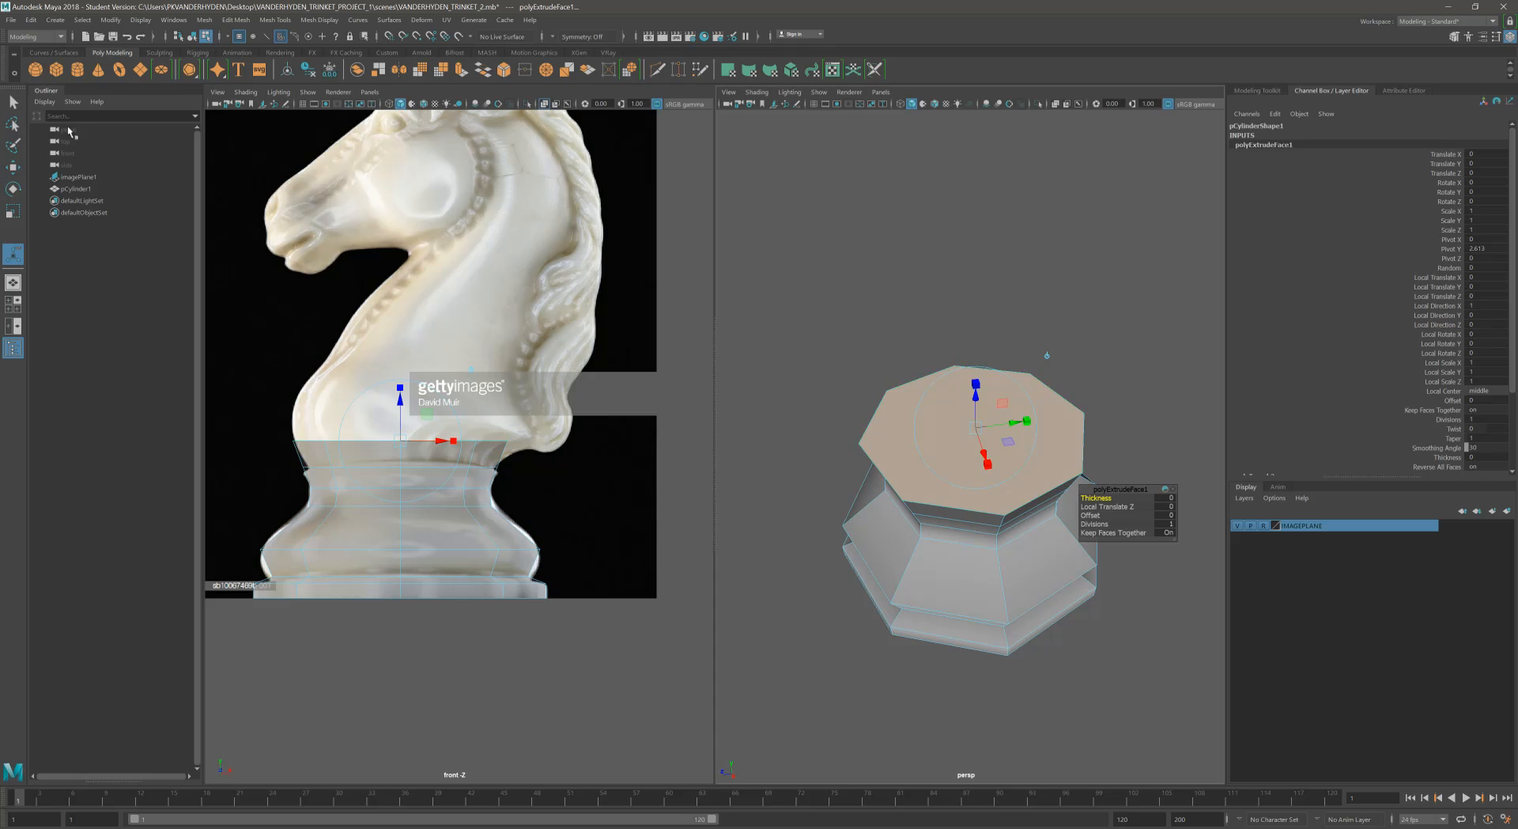
left_click(13, 168)
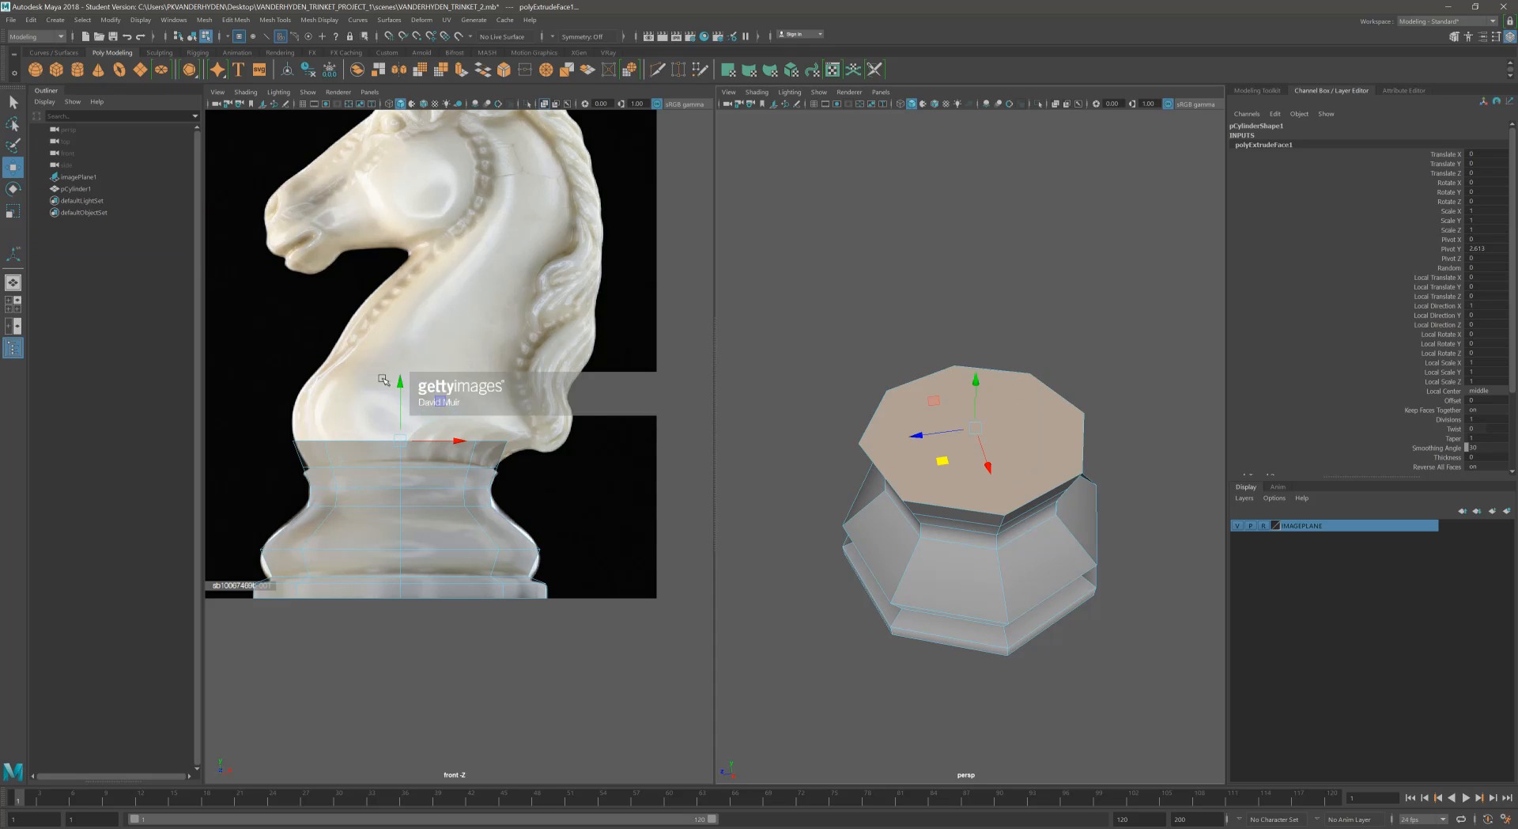
middle_click_drag(443, 401, 462, 338)
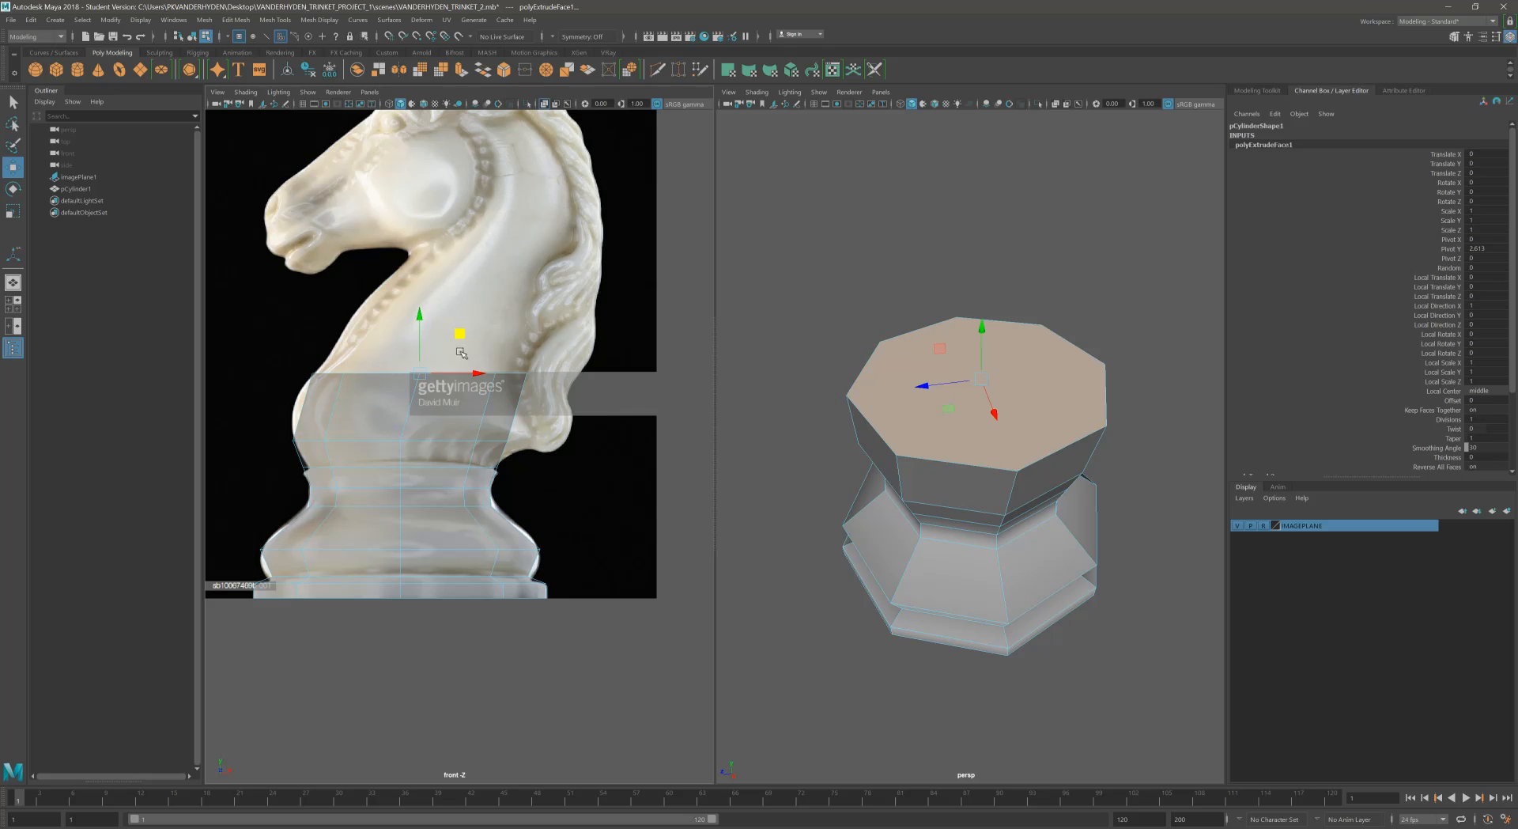
Step: Reposition the extruded cap along X and Y so it sits over the horse's lower neck in the front view
mouse_move(456, 339)
middle_mouse_down()
mouse_move(518, 300)
mouse_move(590, 159)
mouse_move(442, 378)
mouse_move(441, 306)
mouse_move(474, 305)
mouse_move(477, 332)
middle_mouse_up()
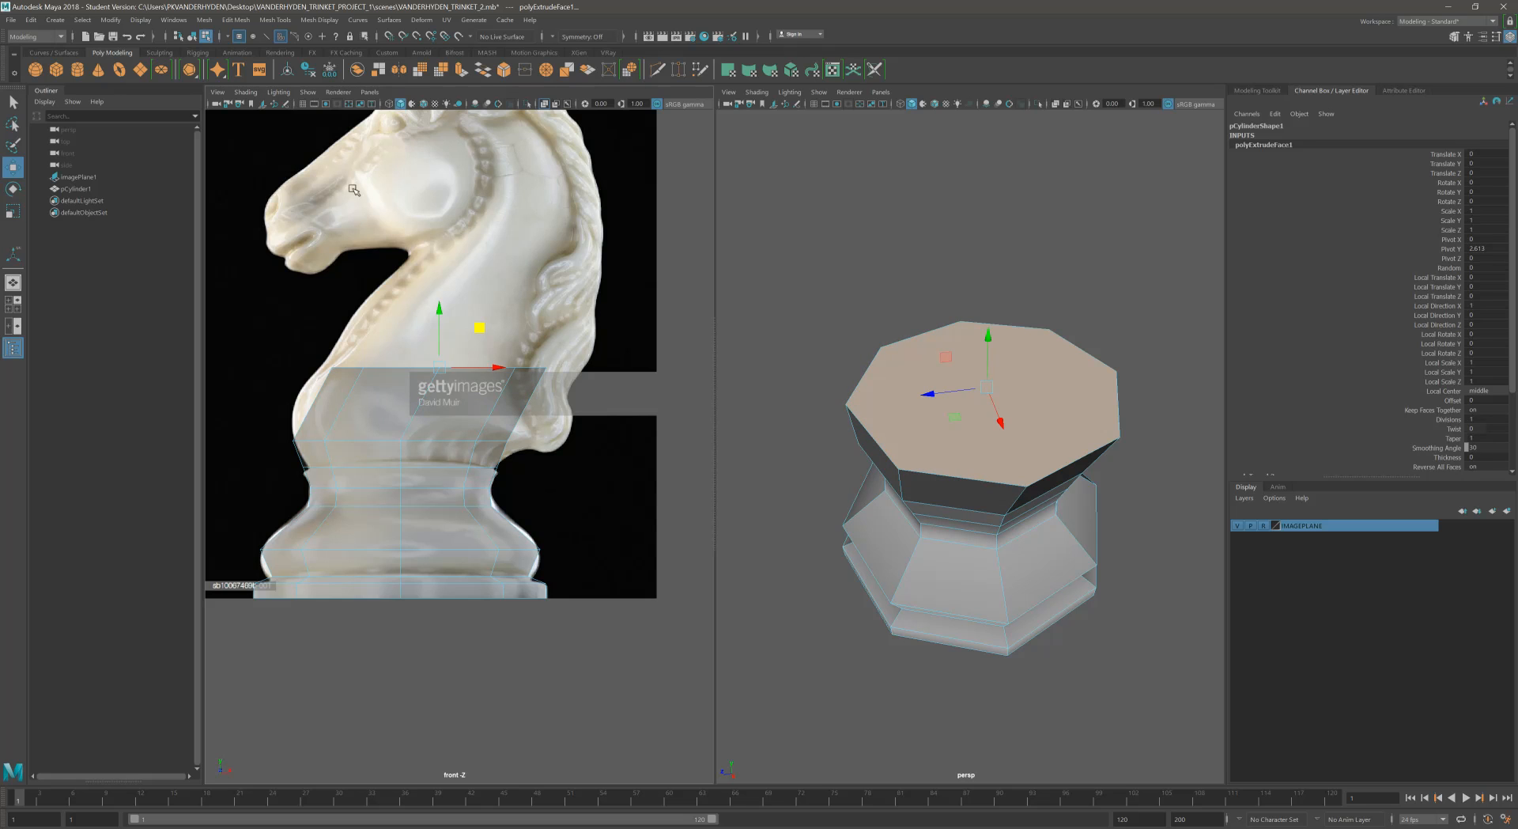
left_click_drag(478, 332, 453, 349)
right_click_drag(489, 348, 470, 364, "alt")
middle_click_drag(470, 364, 489, 442, "alt")
right_click_drag(489, 442, 511, 425, "alt")
middle_click_drag(510, 426, 542, 368, "alt")
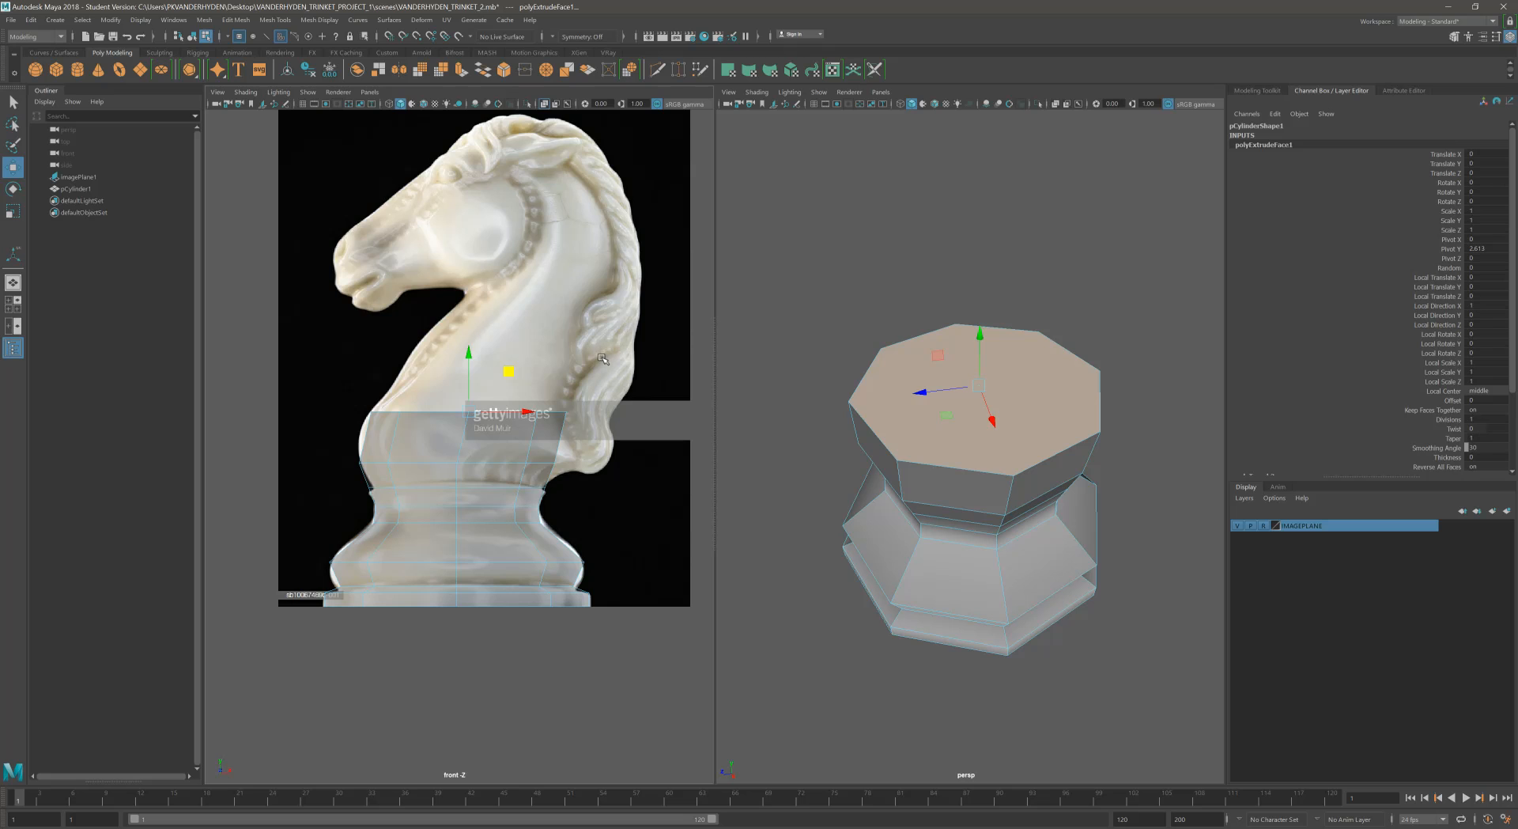
Step: Rotate the extruded cap to tilt down toward the mane and move it up along the lower neck
key("e")
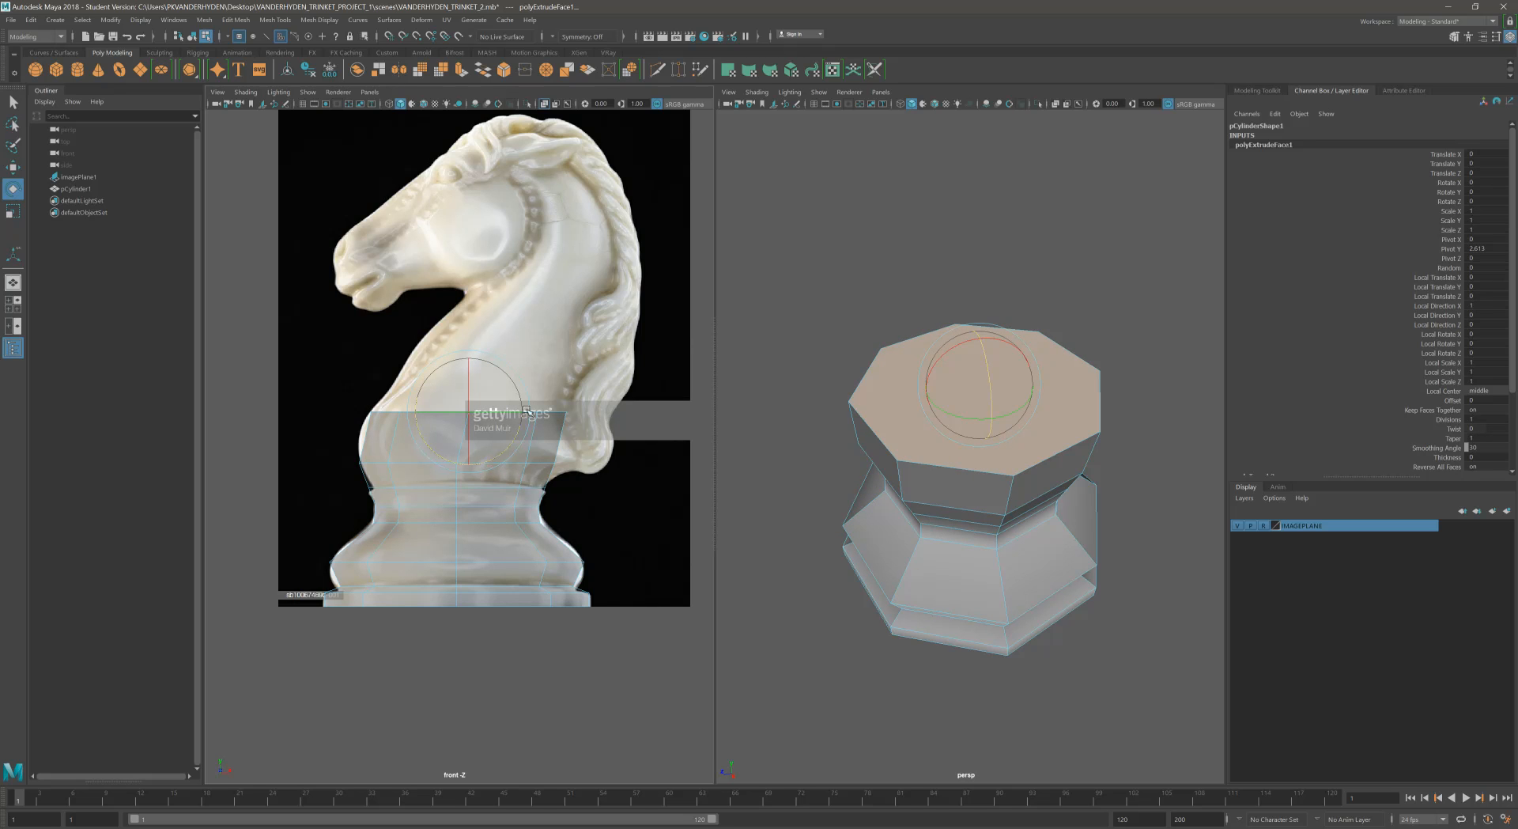
mouse_move(512, 364)
left_mouse_down()
mouse_move(522, 389)
mouse_move(527, 371)
left_mouse_up()
key("w")
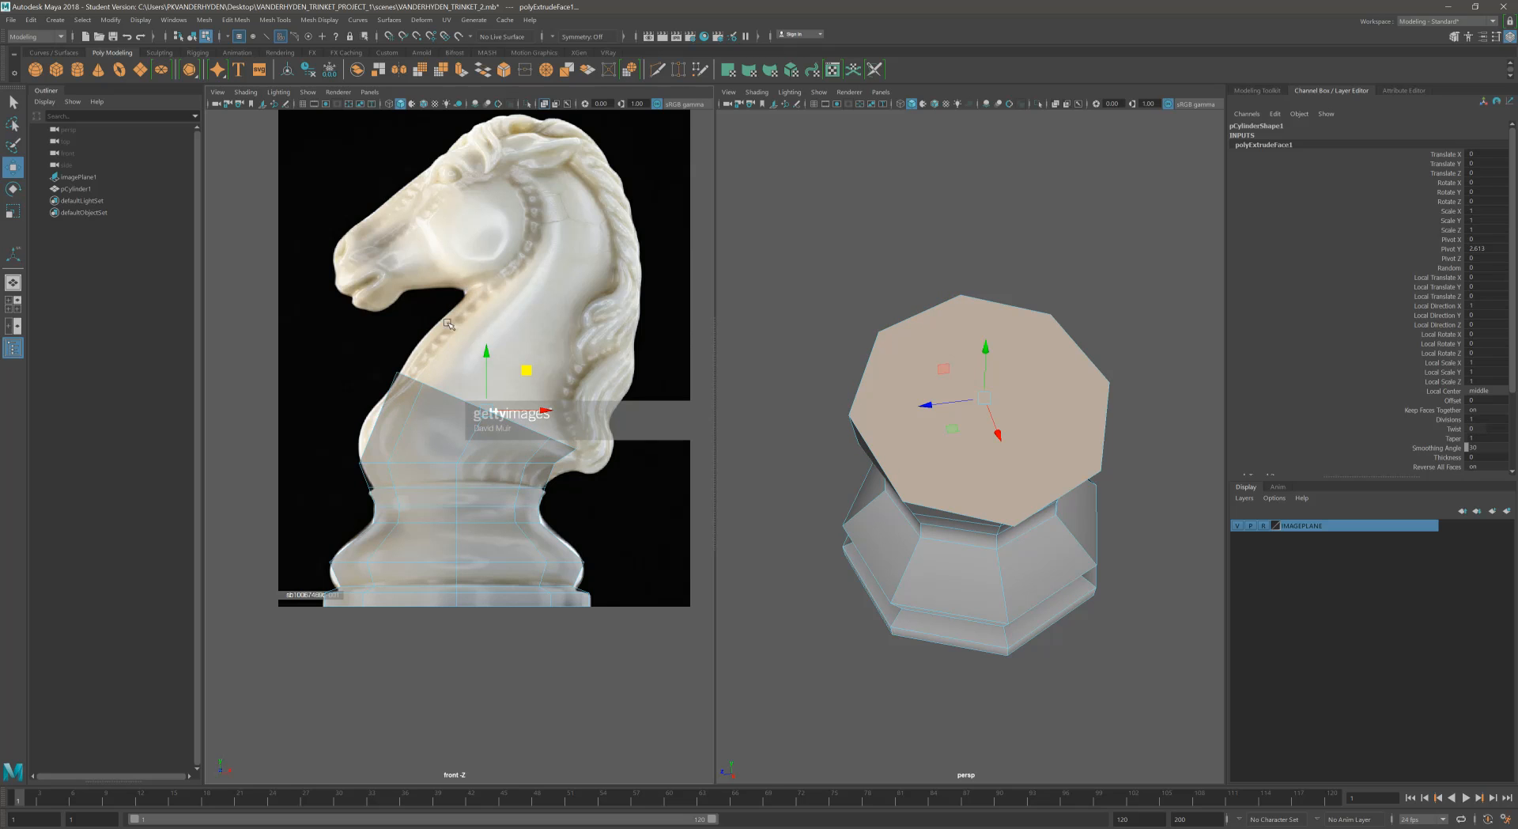
key("e")
left_click_drag(551, 420, 545, 428)
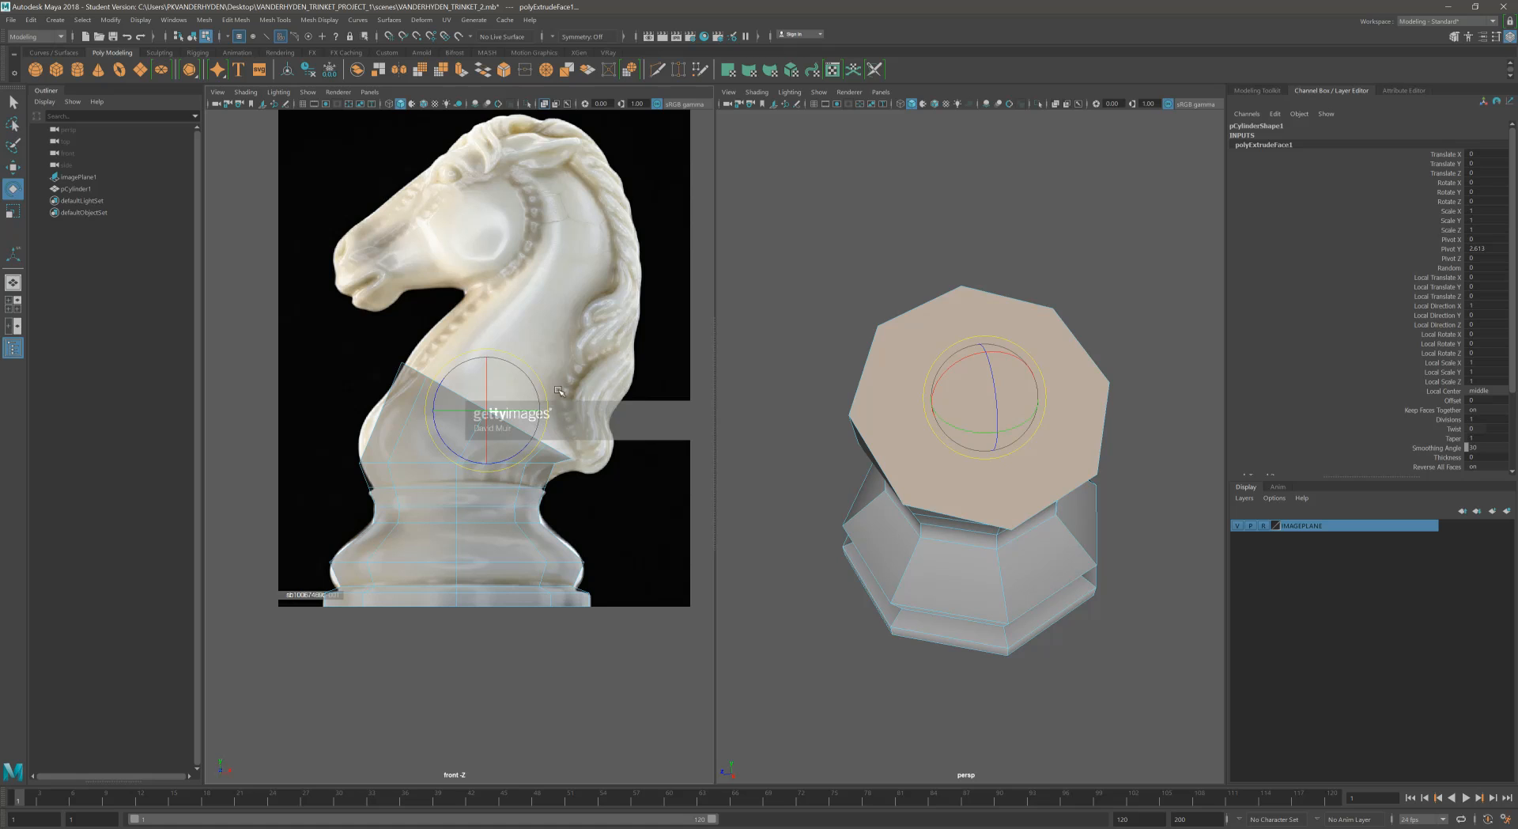
key("w")
left_click_drag(527, 372, 498, 400)
key("r")
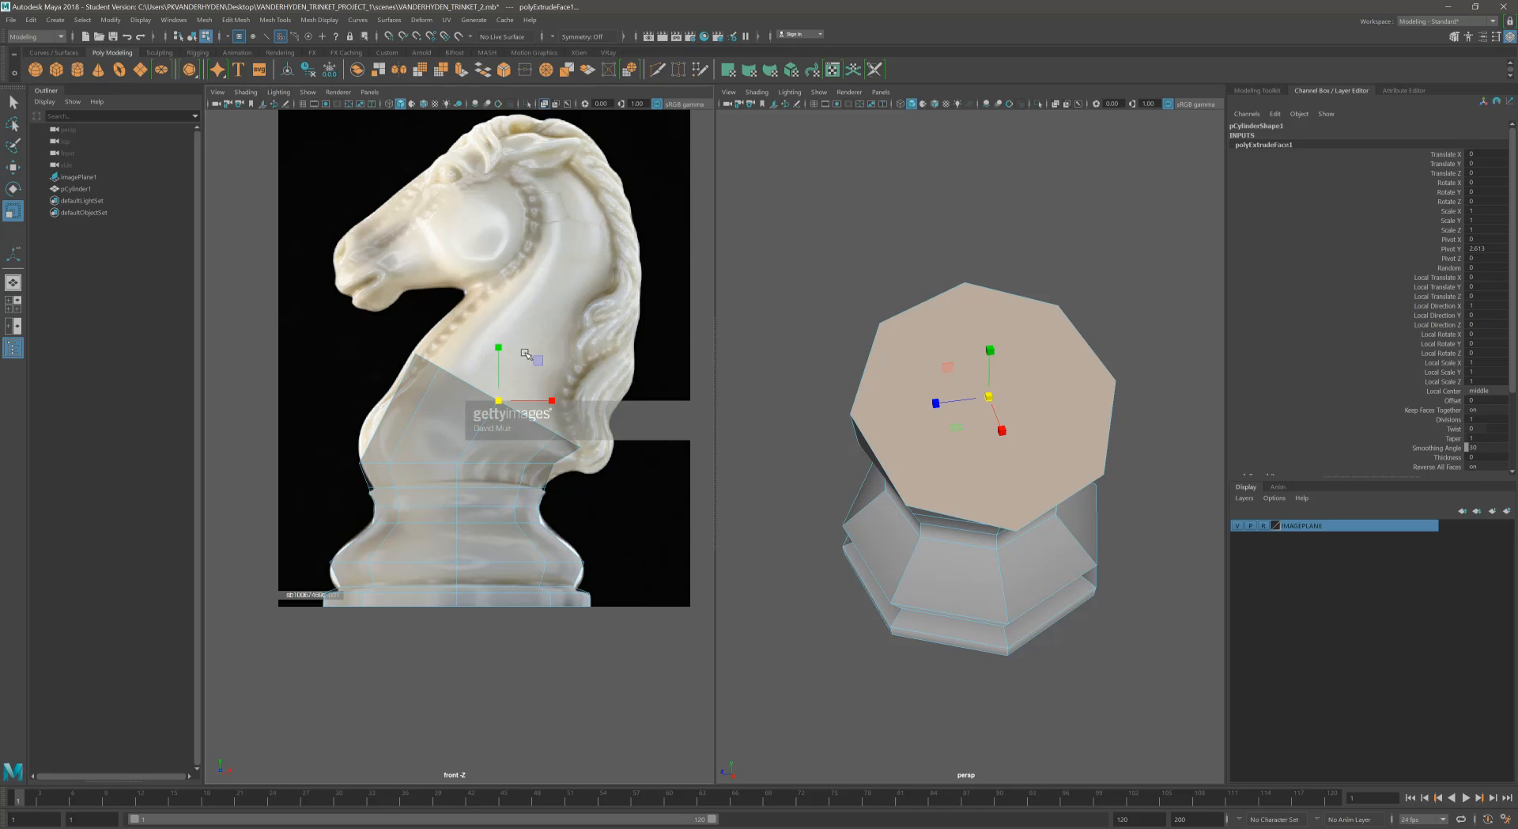
Step: Insert an edge loop around the middle of the extruded lower-neck section with Multi-Cut
left_click(658, 70)
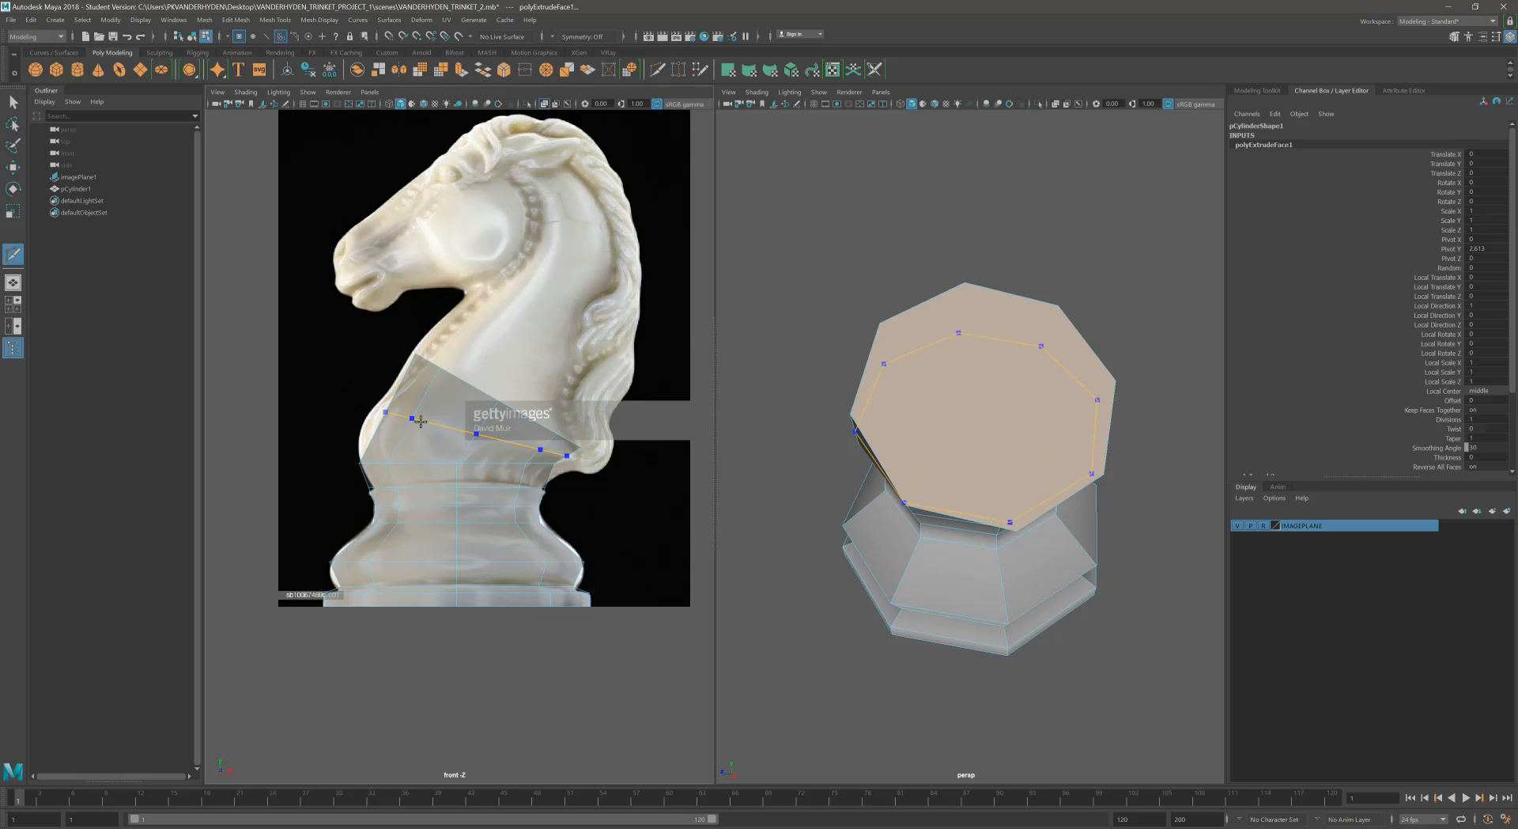
left_click(420, 421, "ctrl")
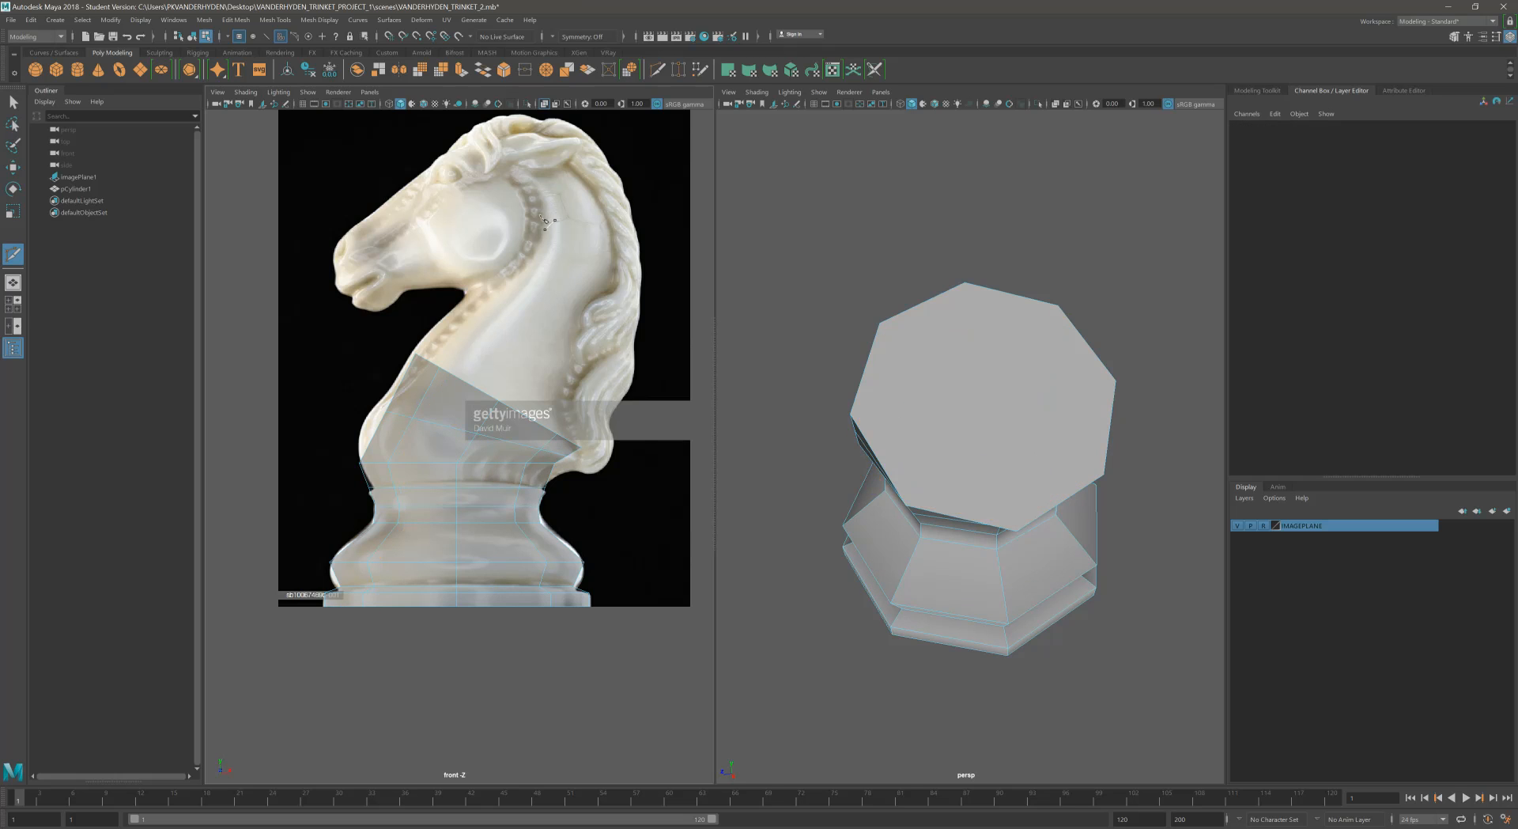
left_click(12, 166)
Step: Select the tilted top cap, extrude it and move it up along the neck to just below the horse's jaw
right_click_drag(487, 423, 486, 450)
left_click(982, 381)
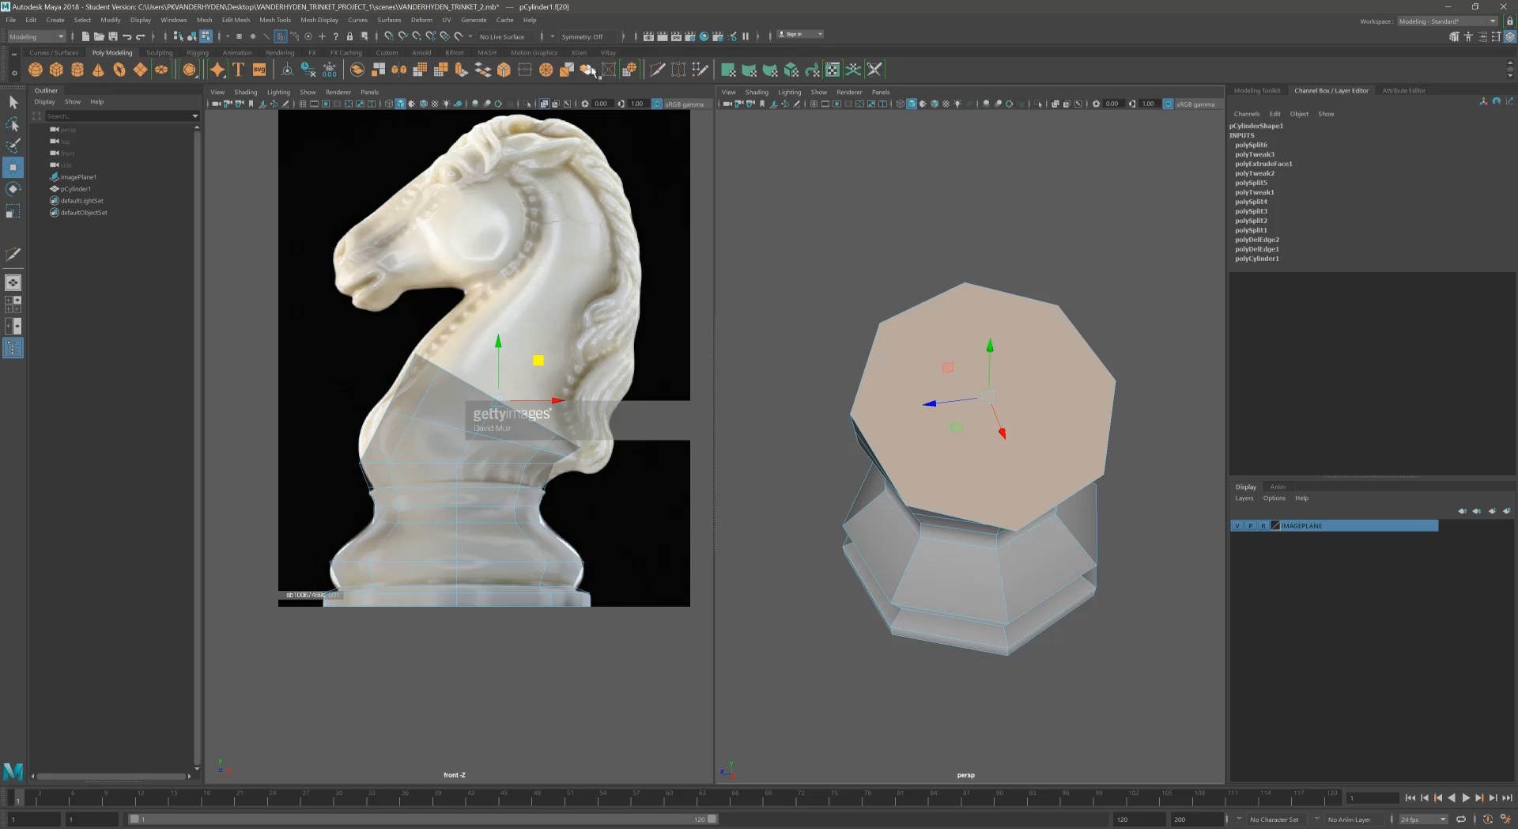
left_click(461, 70)
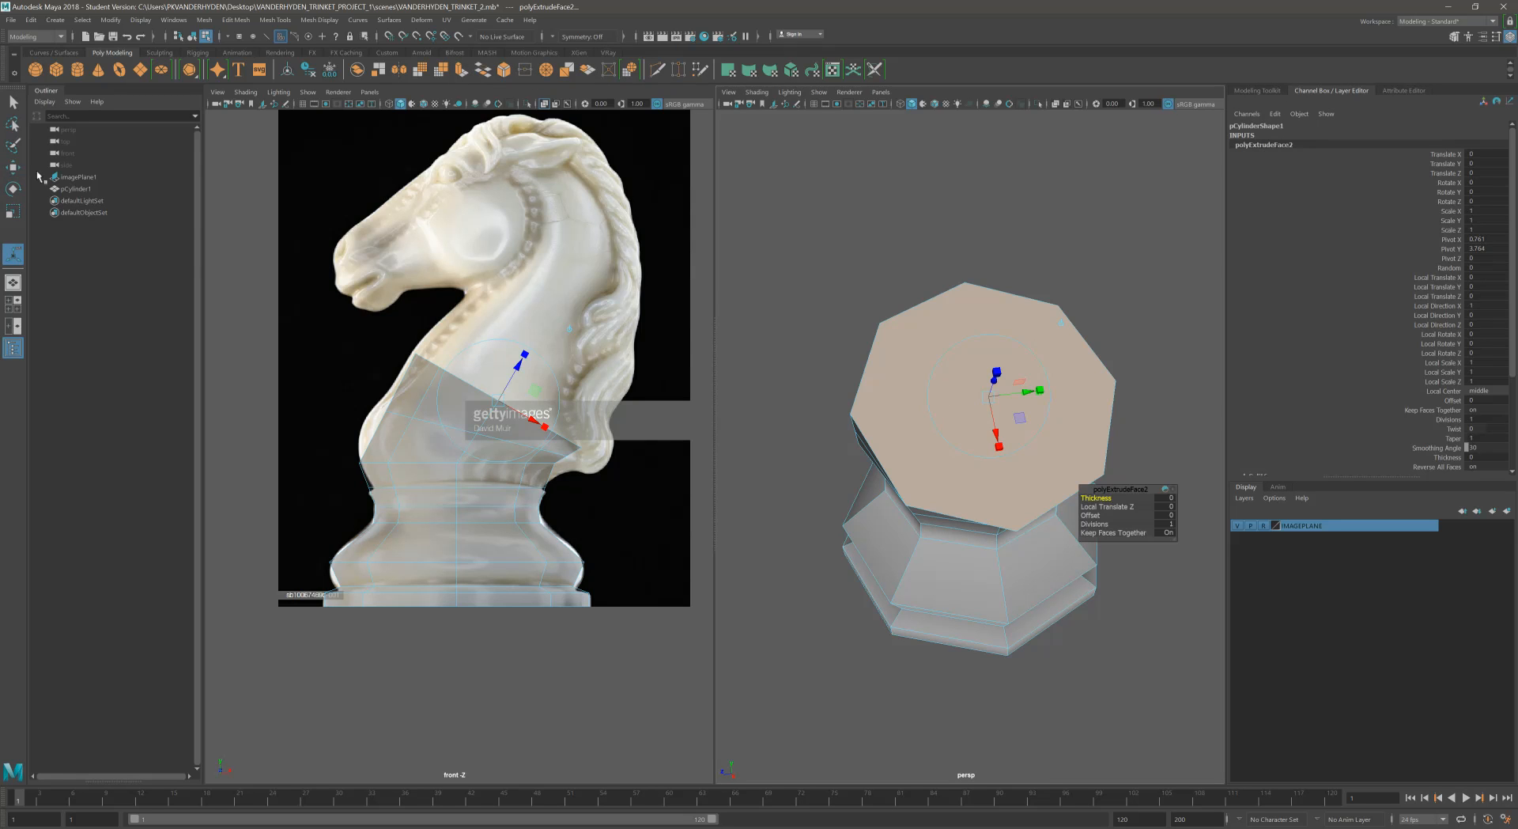
left_click(12, 167)
left_click_drag(532, 353, 506, 289)
left_click(13, 211)
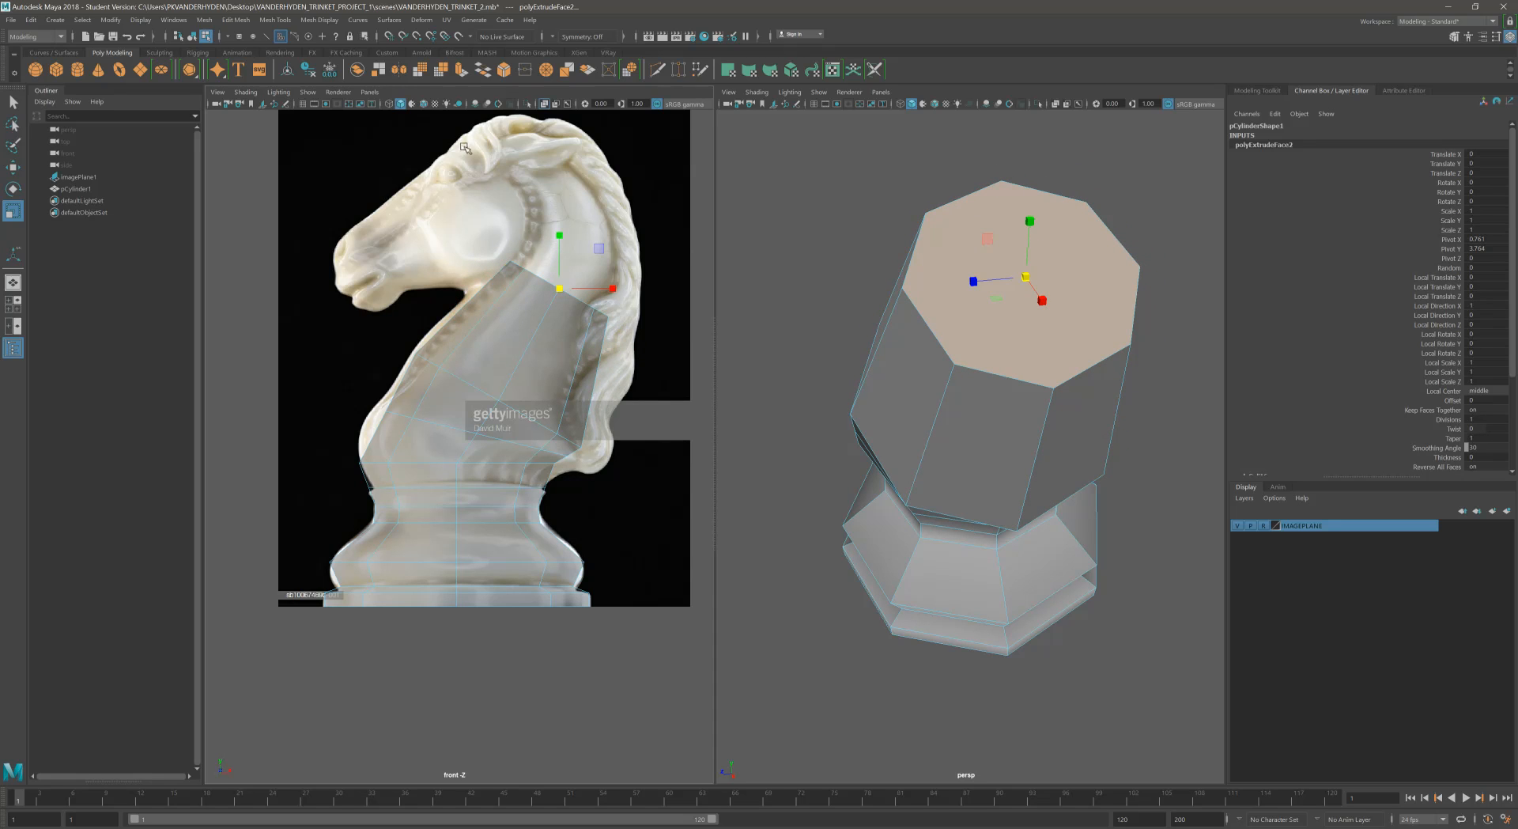
Step: Extrude the neck's top cap again and move it slightly up and toward the mane
left_click(463, 71)
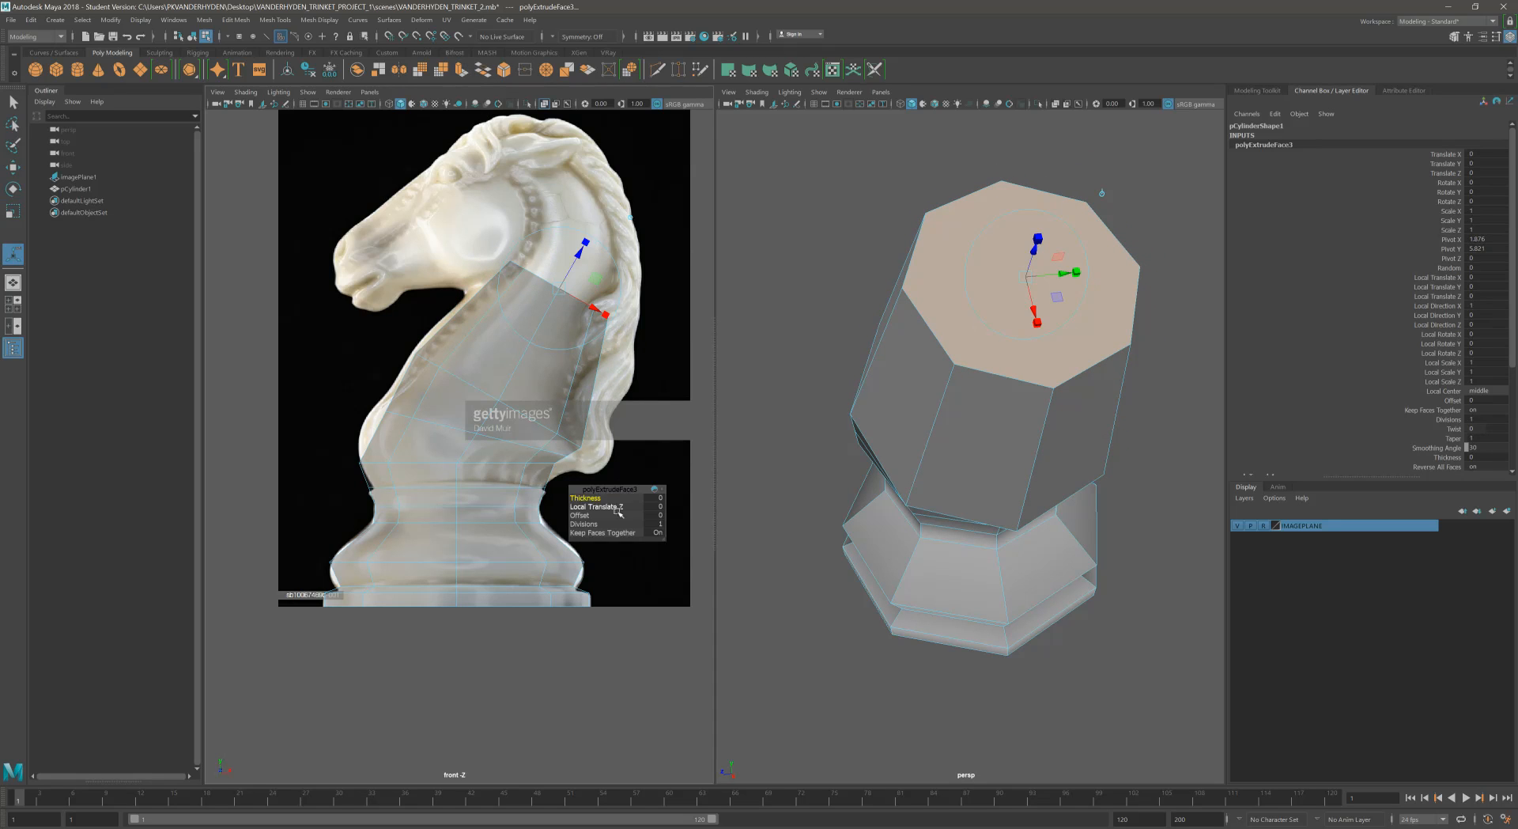
left_click(13, 168)
left_click_drag(598, 251, 611, 227)
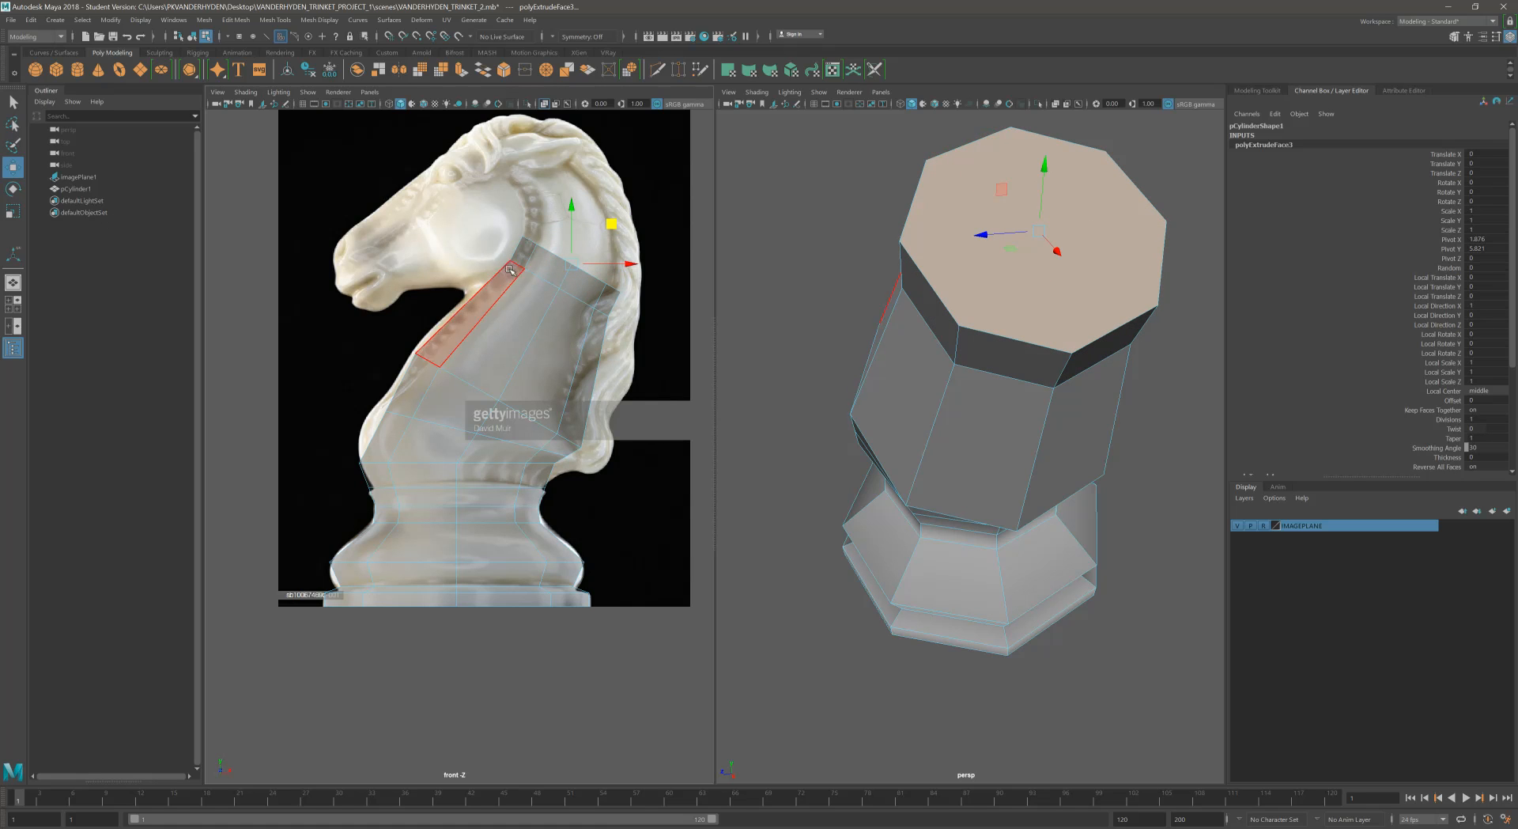
Step: Select the edge loop just below the top cap and move it down toward the middle of the neck
right_click_drag(587, 294, 587, 258)
double_click(552, 285)
left_click_drag(601, 253, 532, 331)
key("r")
key("w")
key("r")
left_click(566, 262)
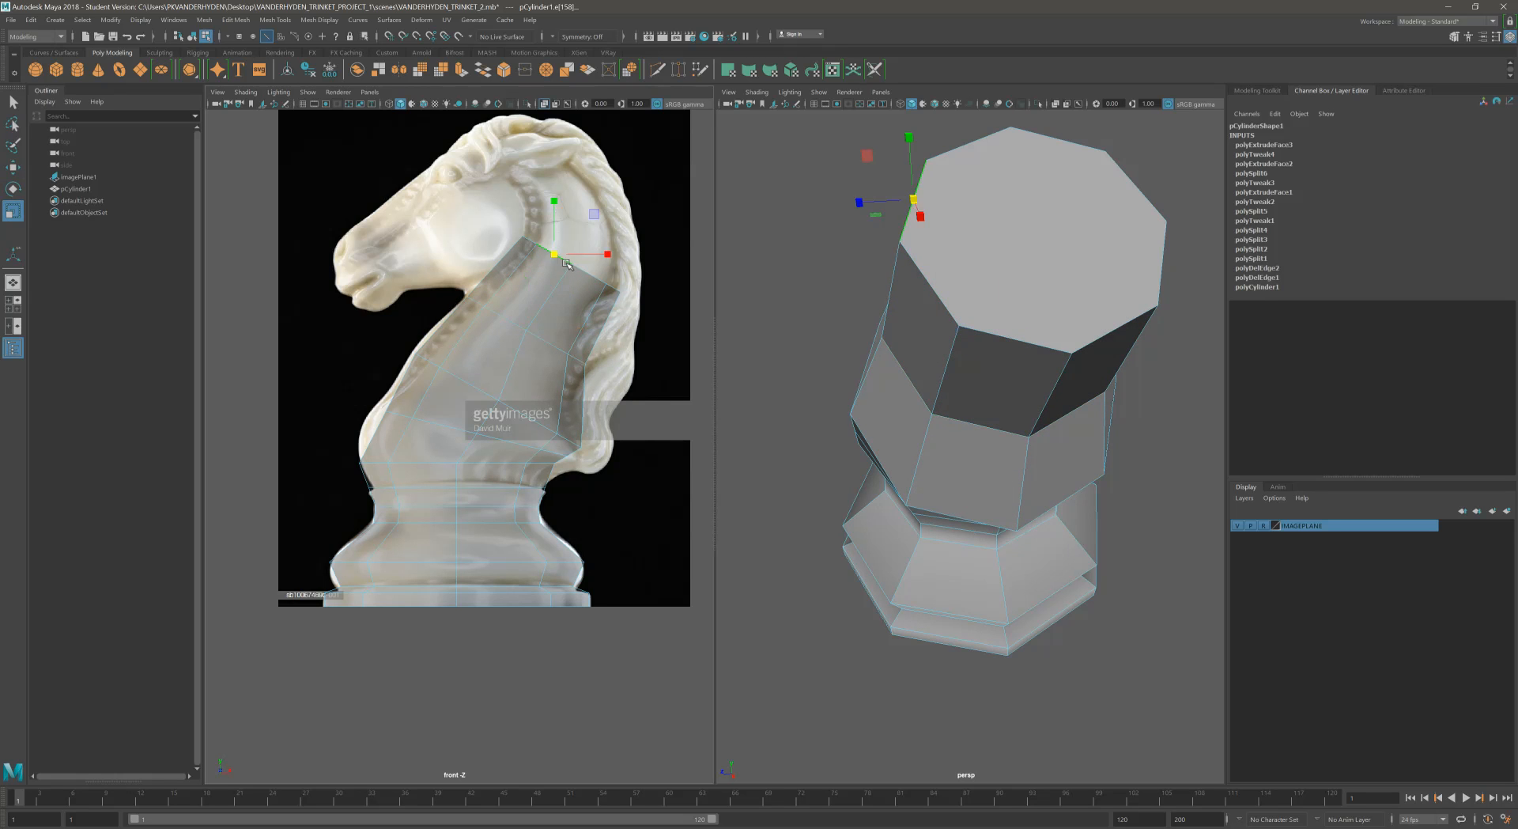
Step: Select the neck's top cap face and move it back down the neck, closer to the edge loop below it
right_click_drag(939, 276, 939, 309)
left_click(989, 269)
key("w")
left_click_drag(613, 224, 588, 261)
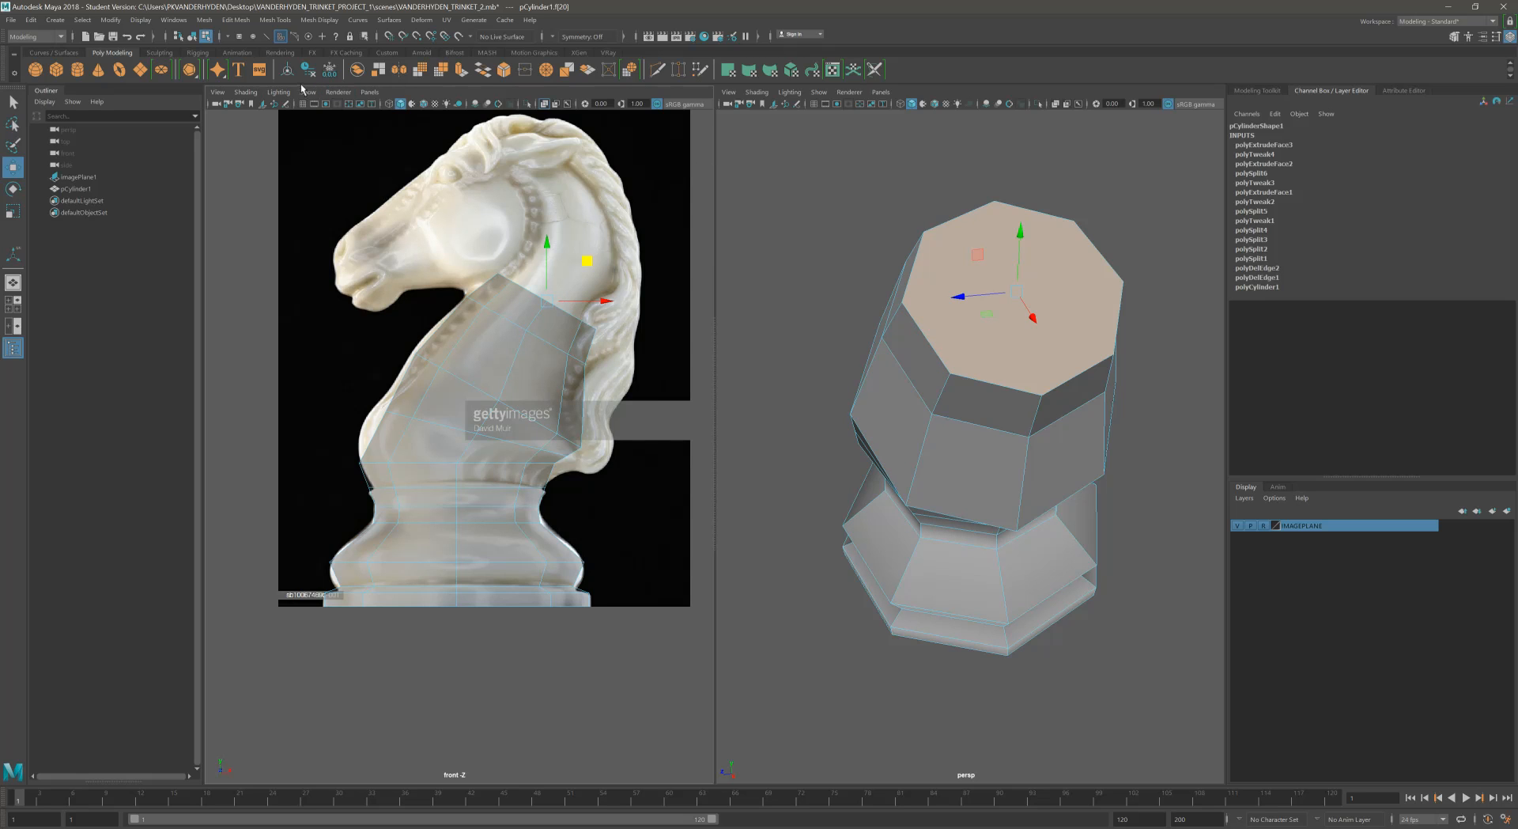
Step: Extrude the neck's top cap, move it up toward the mane and rotate it level in the front view
left_click(461, 70)
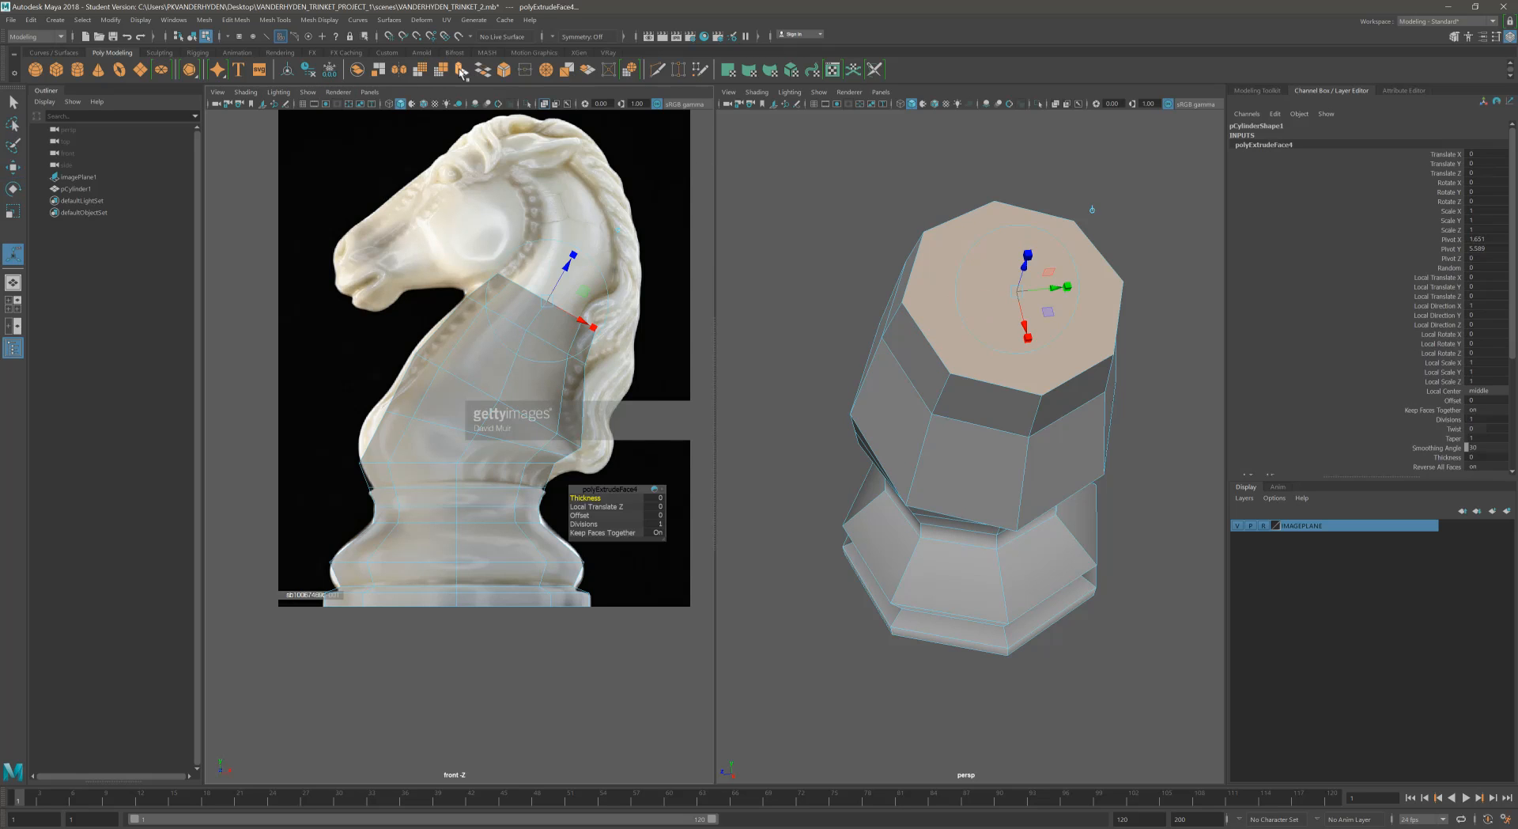
key("w")
left_click_drag(579, 273, 620, 208)
key("e")
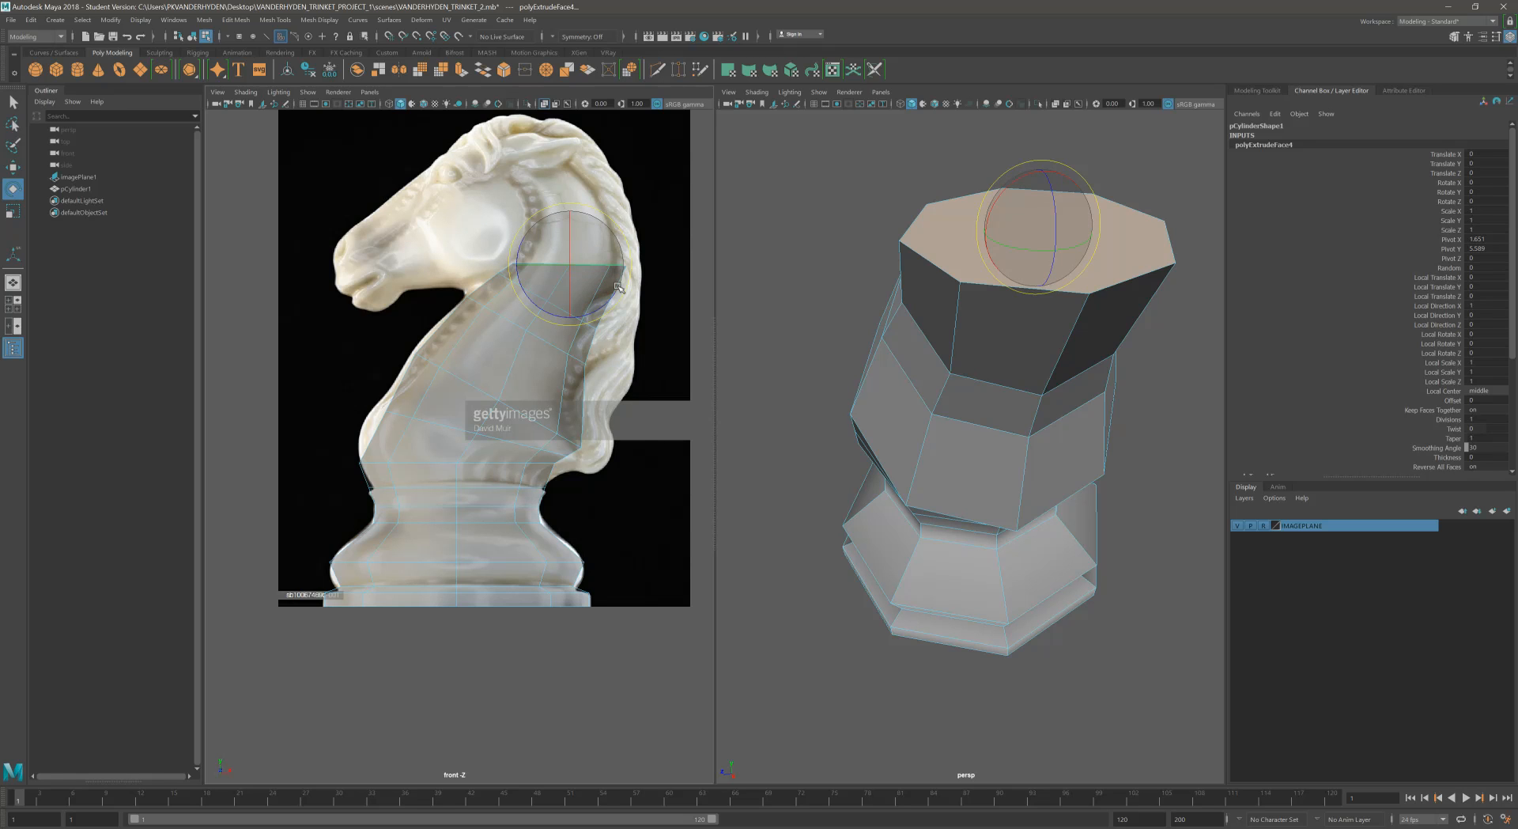
Step: Extrude the level cap straight up and rotate it to start bending the neck toward the horse's face
left_click(461, 70)
key("w")
left_click_drag(560, 198, 560, 158)
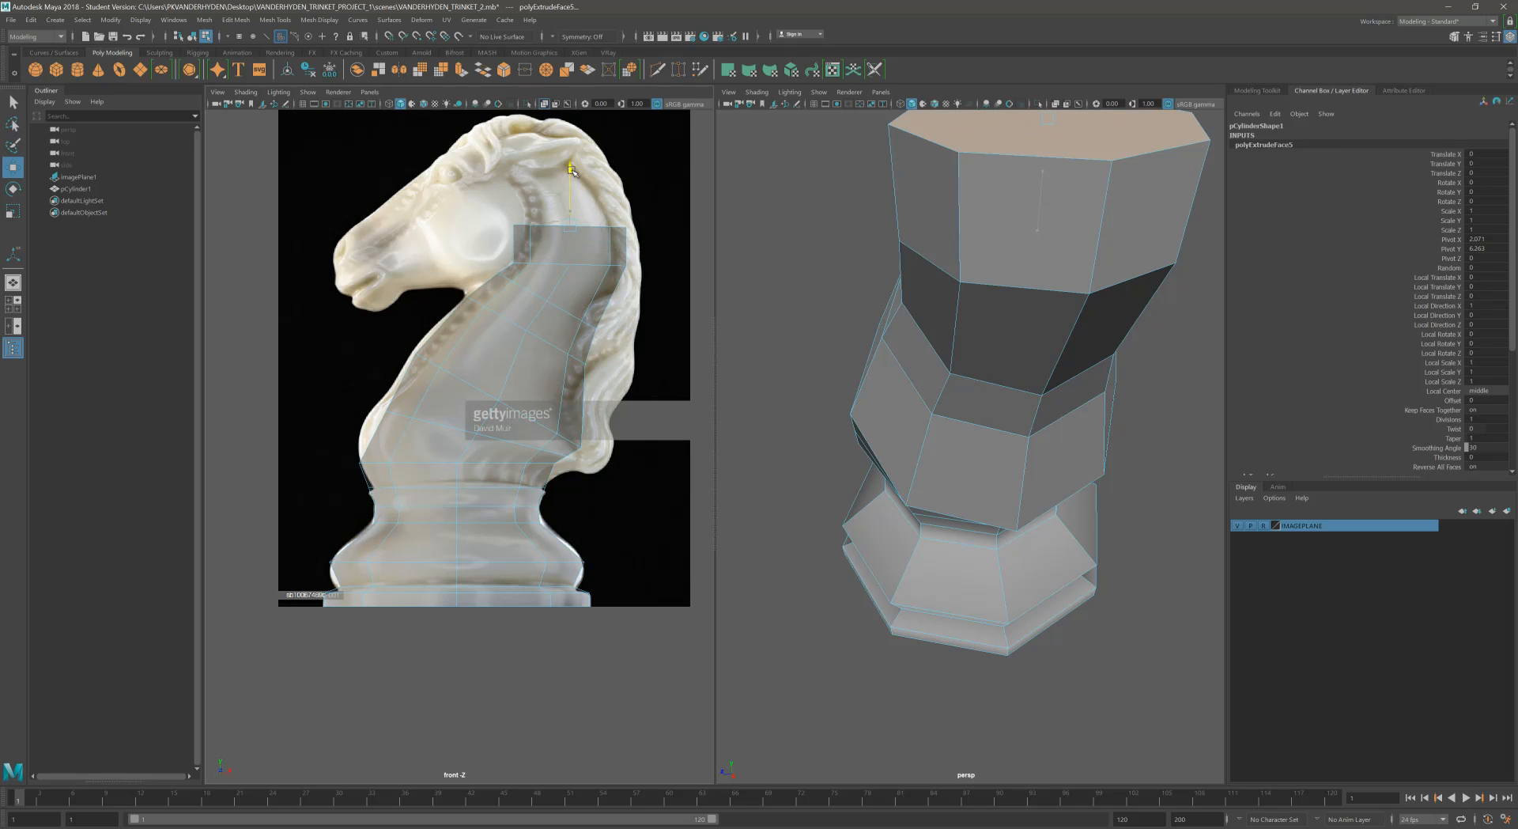
key("e")
left_click_drag(628, 204, 616, 172)
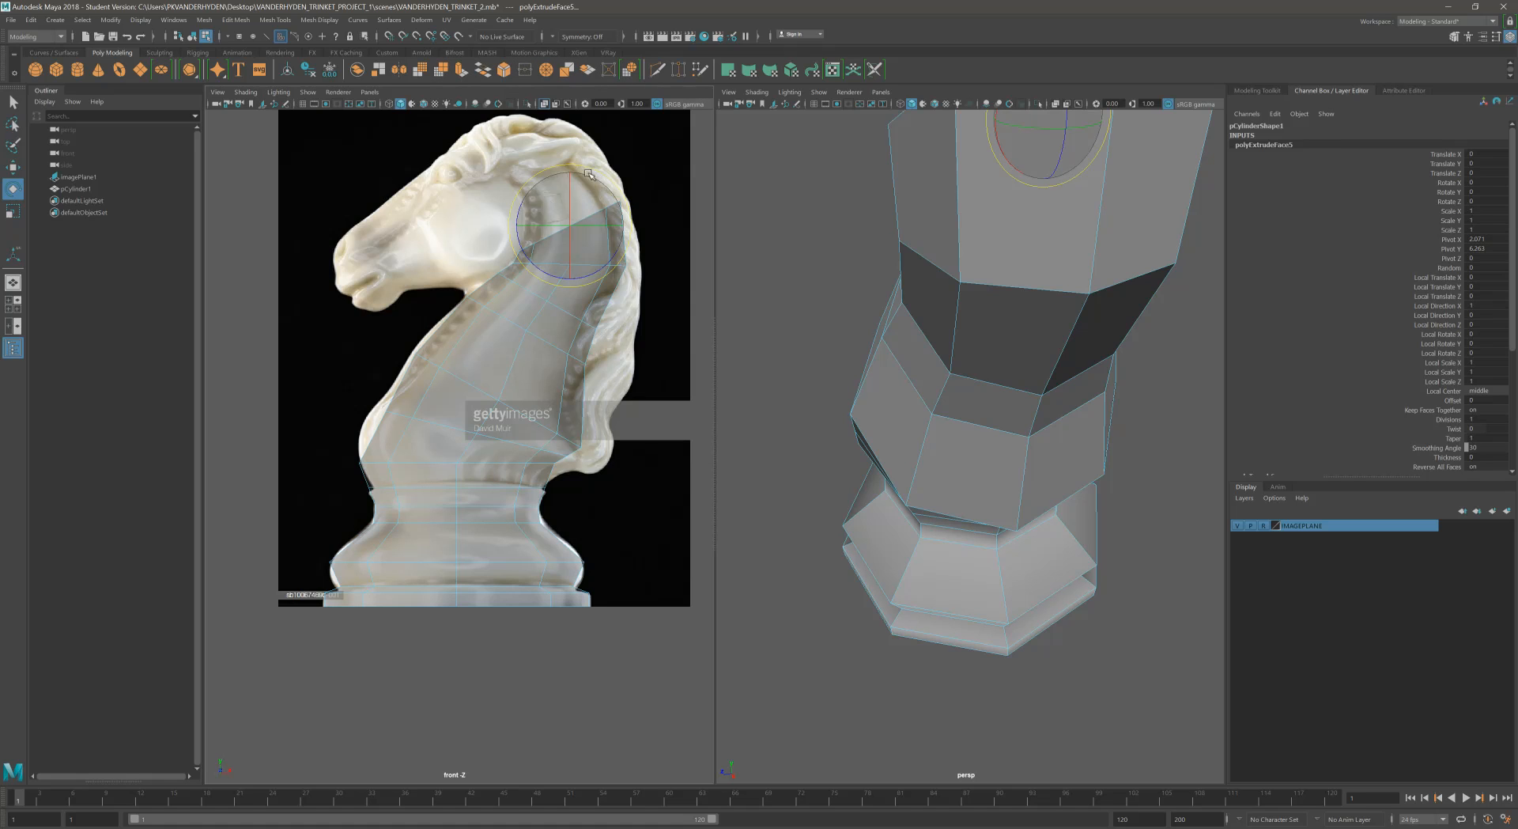
Step: Extrude the cap toward the crown of the head and rotate it nearly upright behind the cheek
left_click(463, 71)
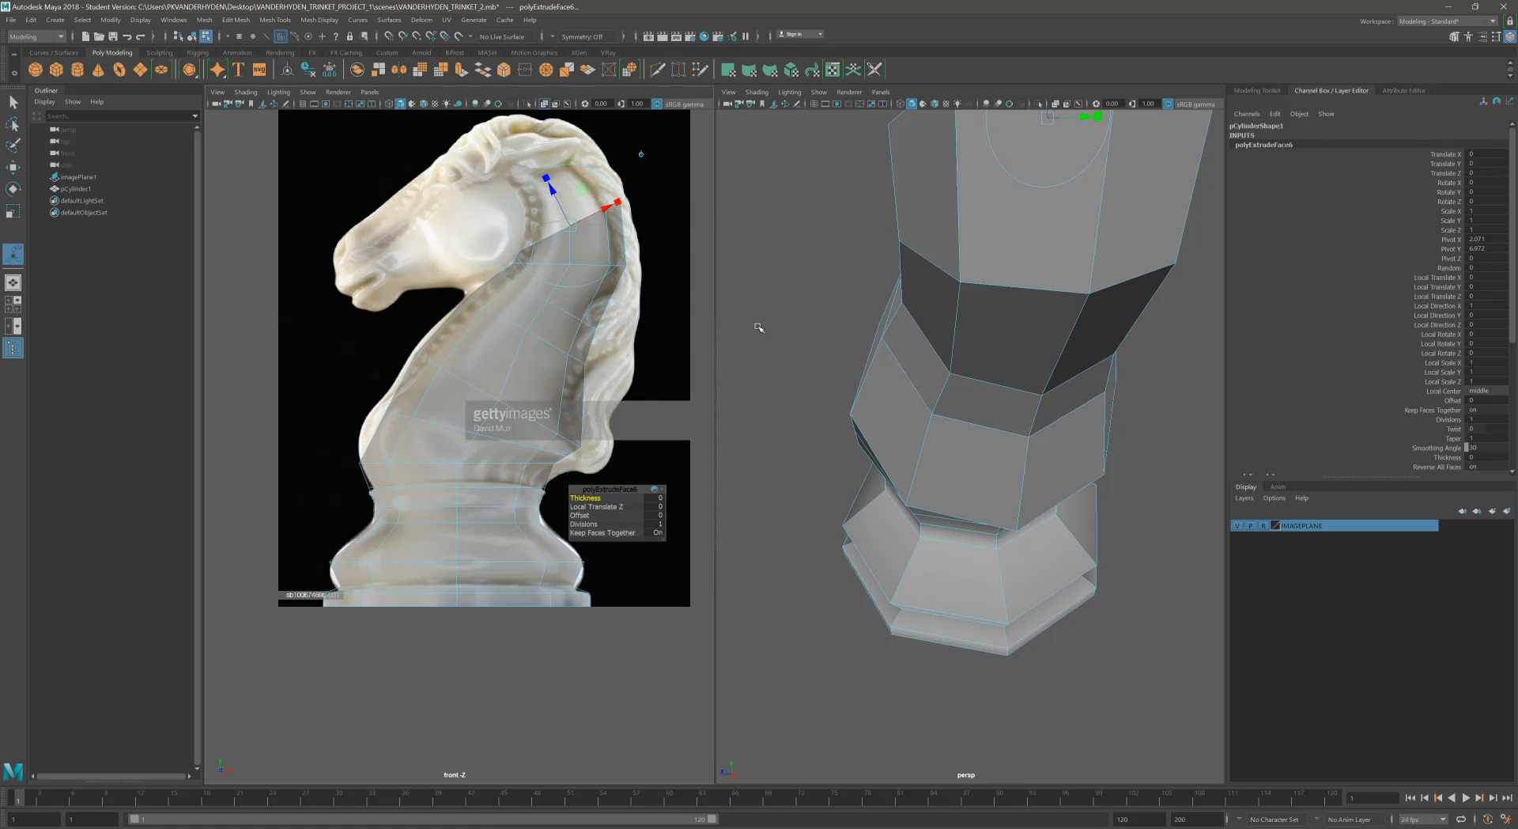
key("w")
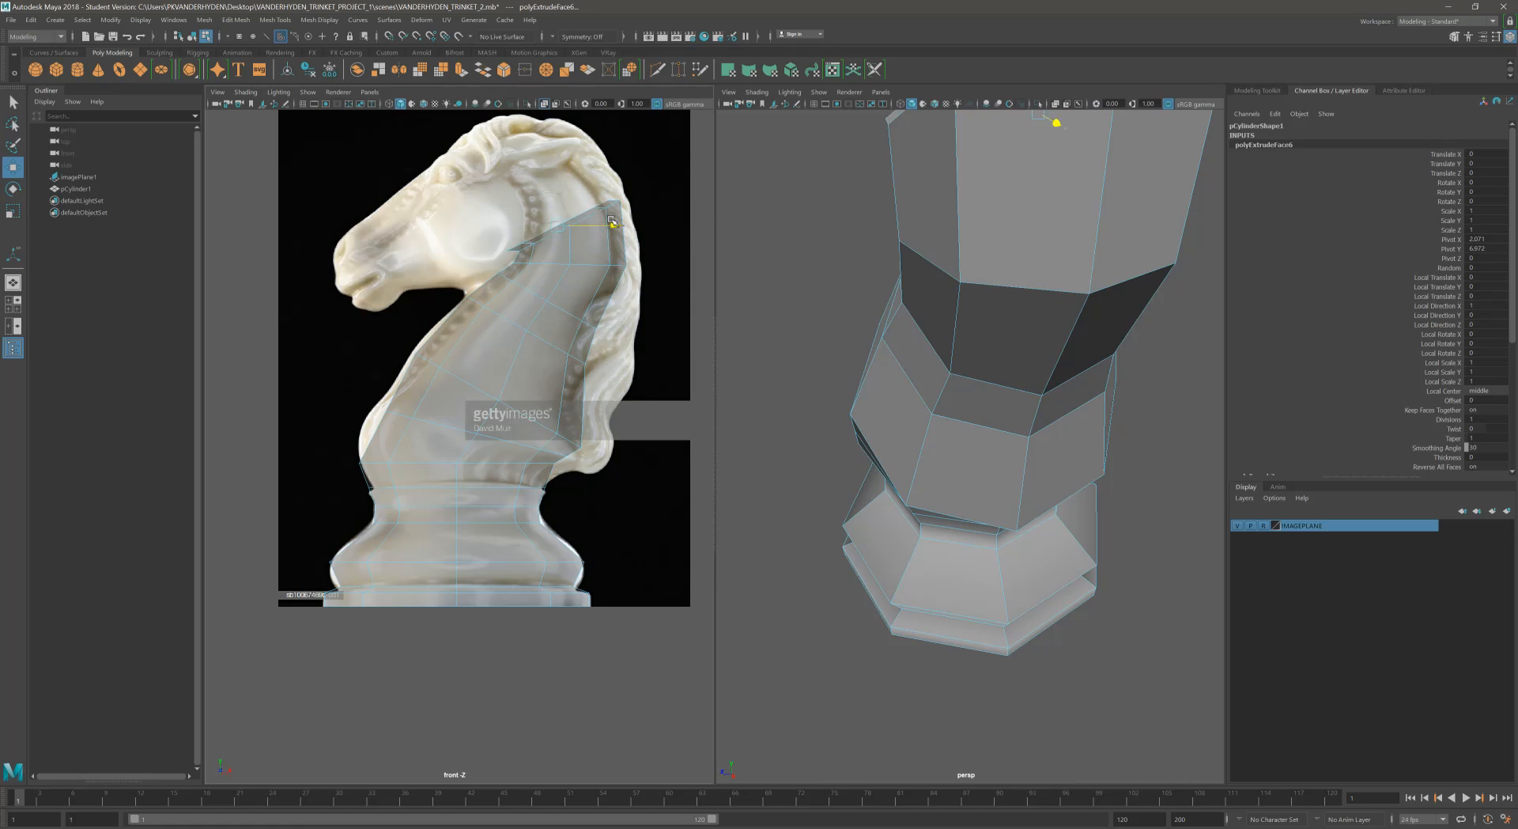
left_click_drag(612, 221, 586, 213)
left_click_drag(529, 170, 543, 118)
key("e")
key("ctrl+z")
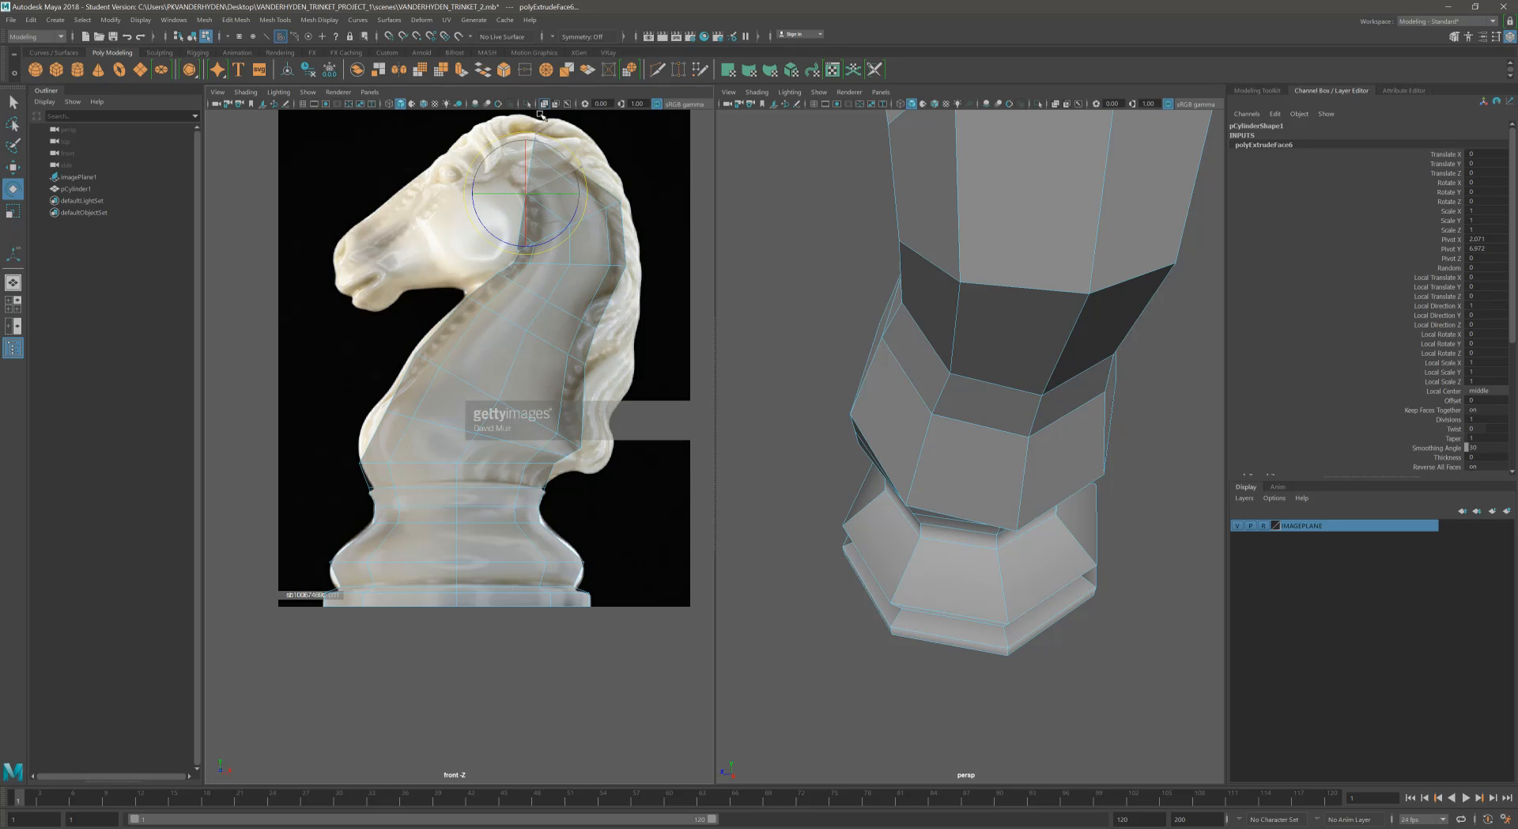
key("w")
Step: Extrude the upright cap forward into the cheek, then rotate and reposition it to match the head's angle
left_click(461, 70)
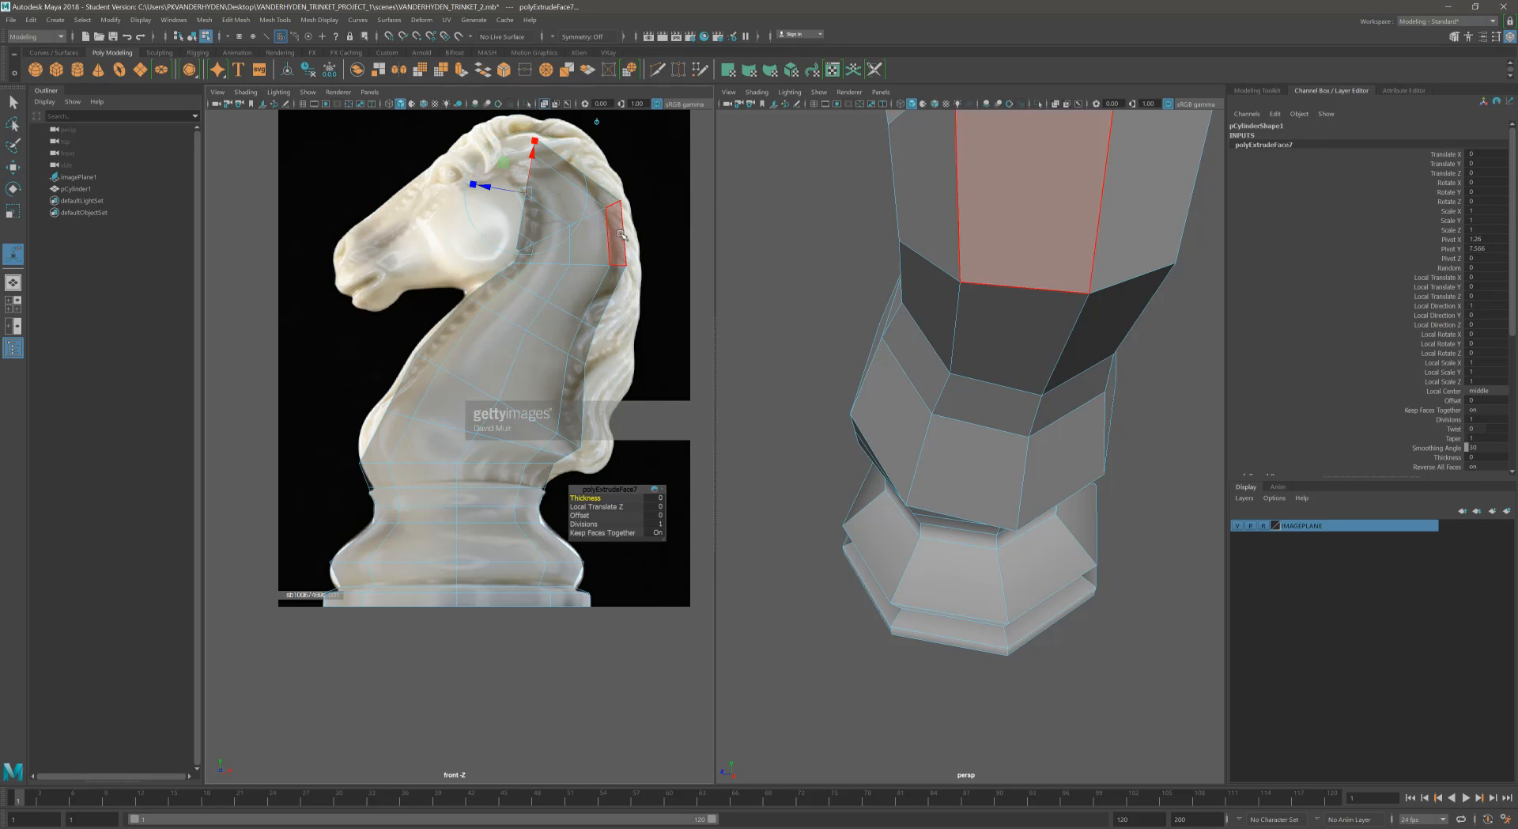
left_click_drag(564, 154, 526, 178)
key("e")
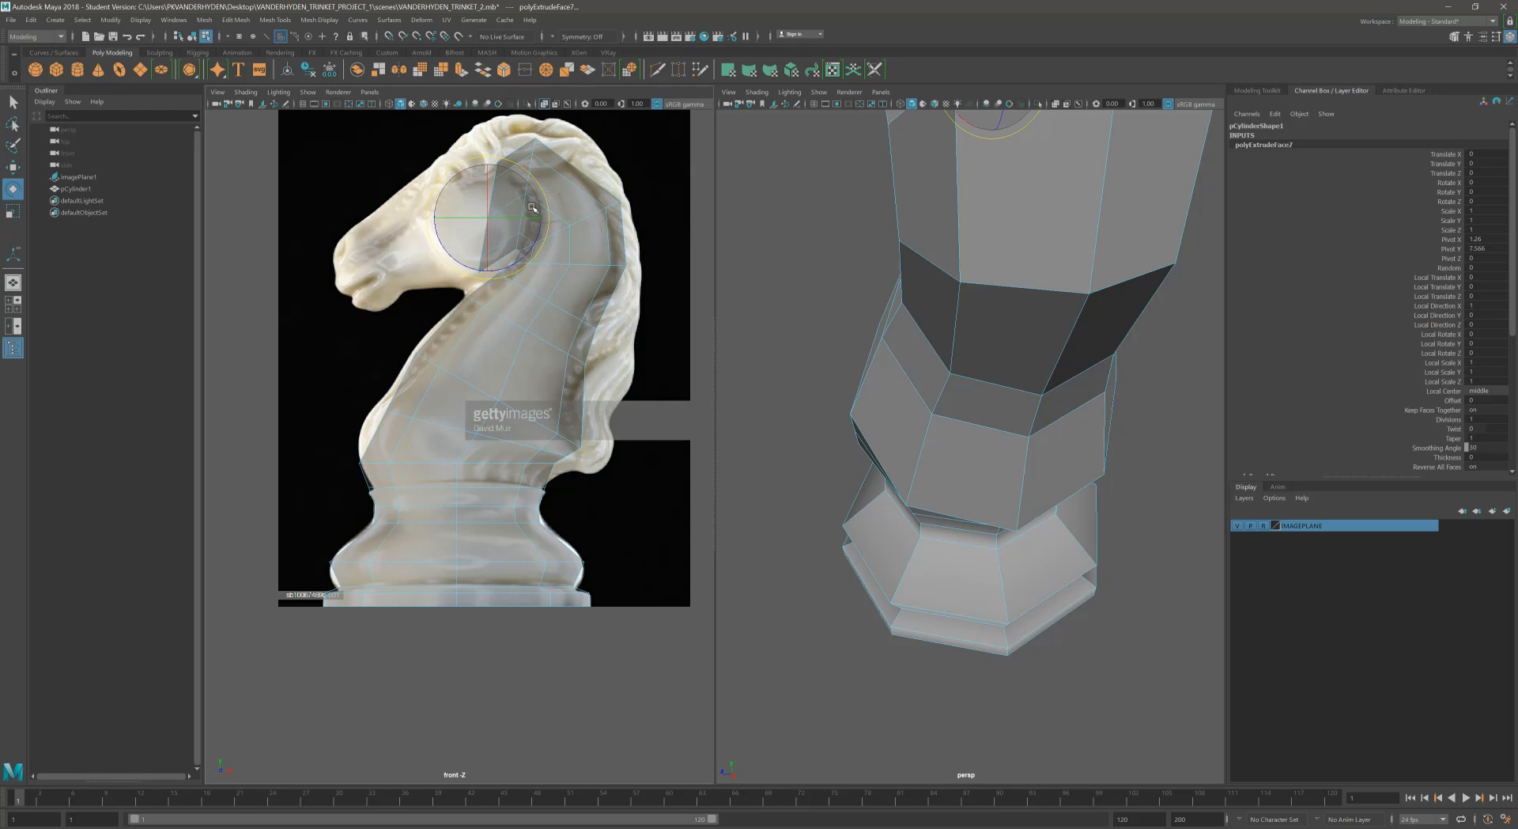
left_click_drag(545, 196, 522, 163)
key("r")
key("w")
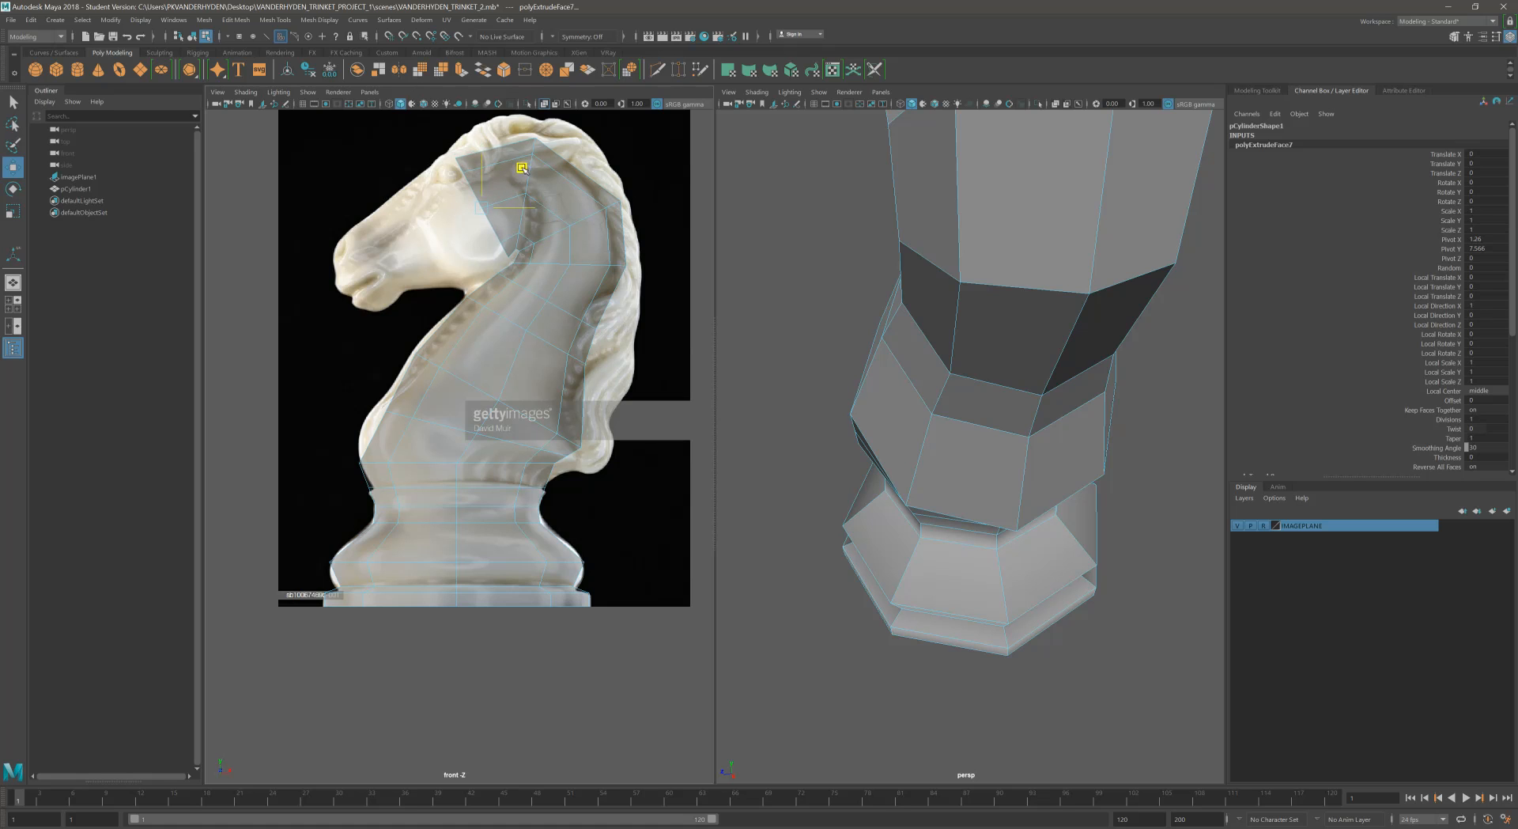
Step: Extrude the head's end cap, move it to the horse's mouth and scale it down to the muzzle's size
left_click(463, 73)
key("e")
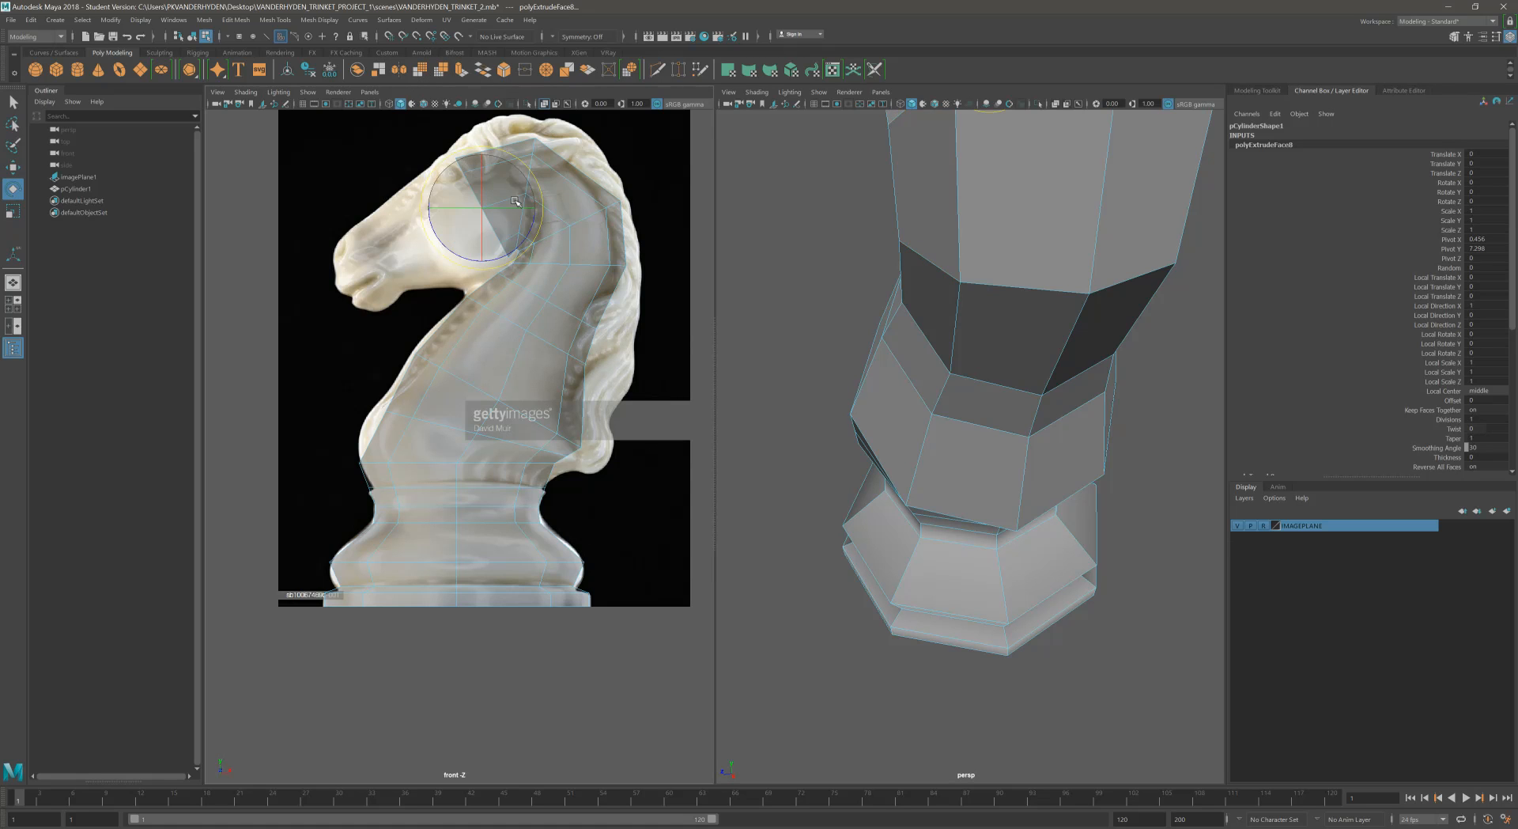
key("w")
left_click_drag(518, 170, 293, 280)
key("r")
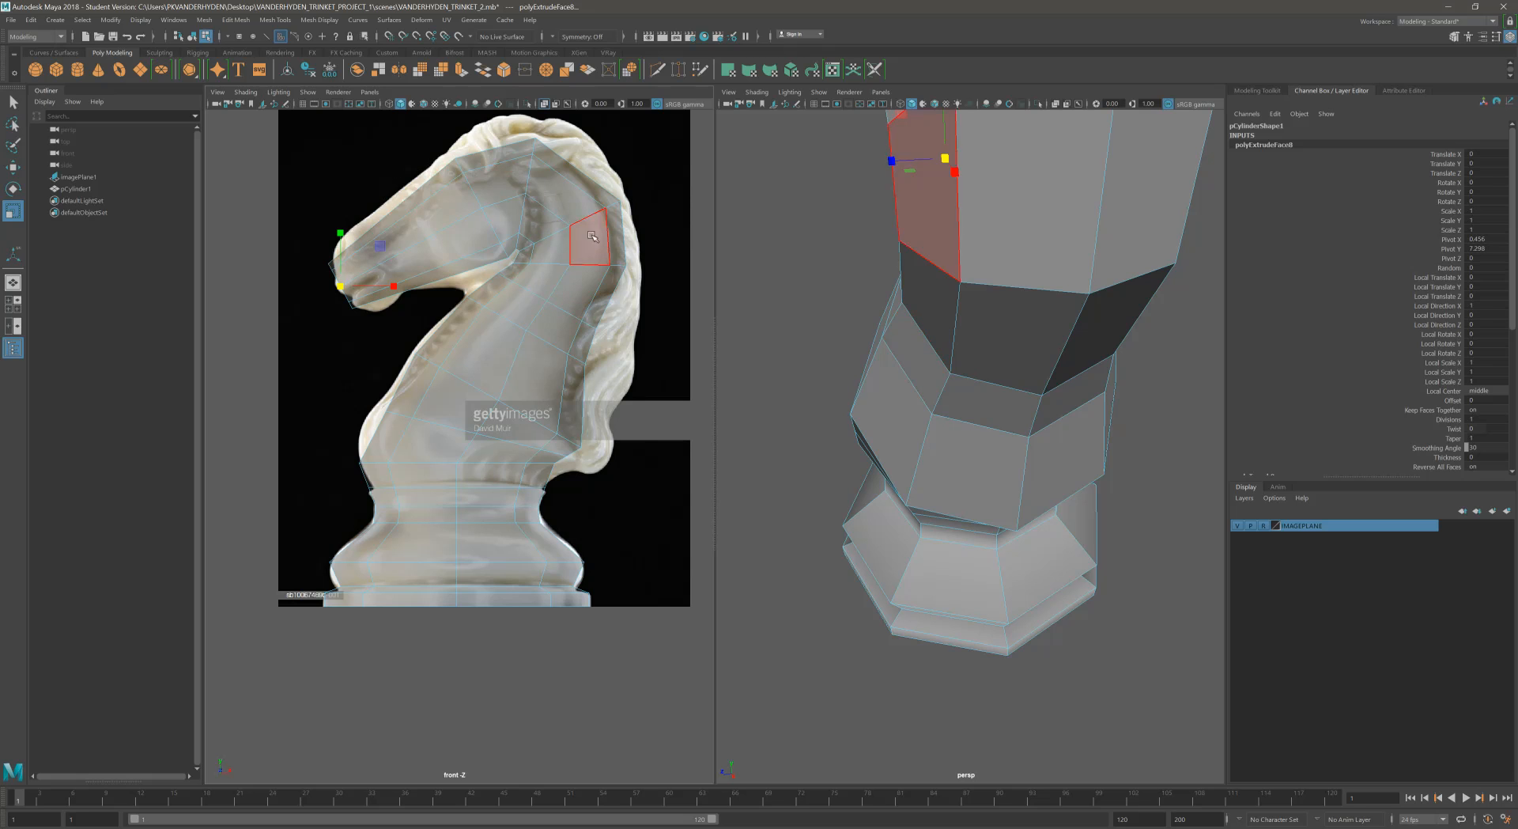
Step: Examine the extruded neck and head from several angles in the perspective view
middle_click_drag(556, 324, 530, 393, "alt")
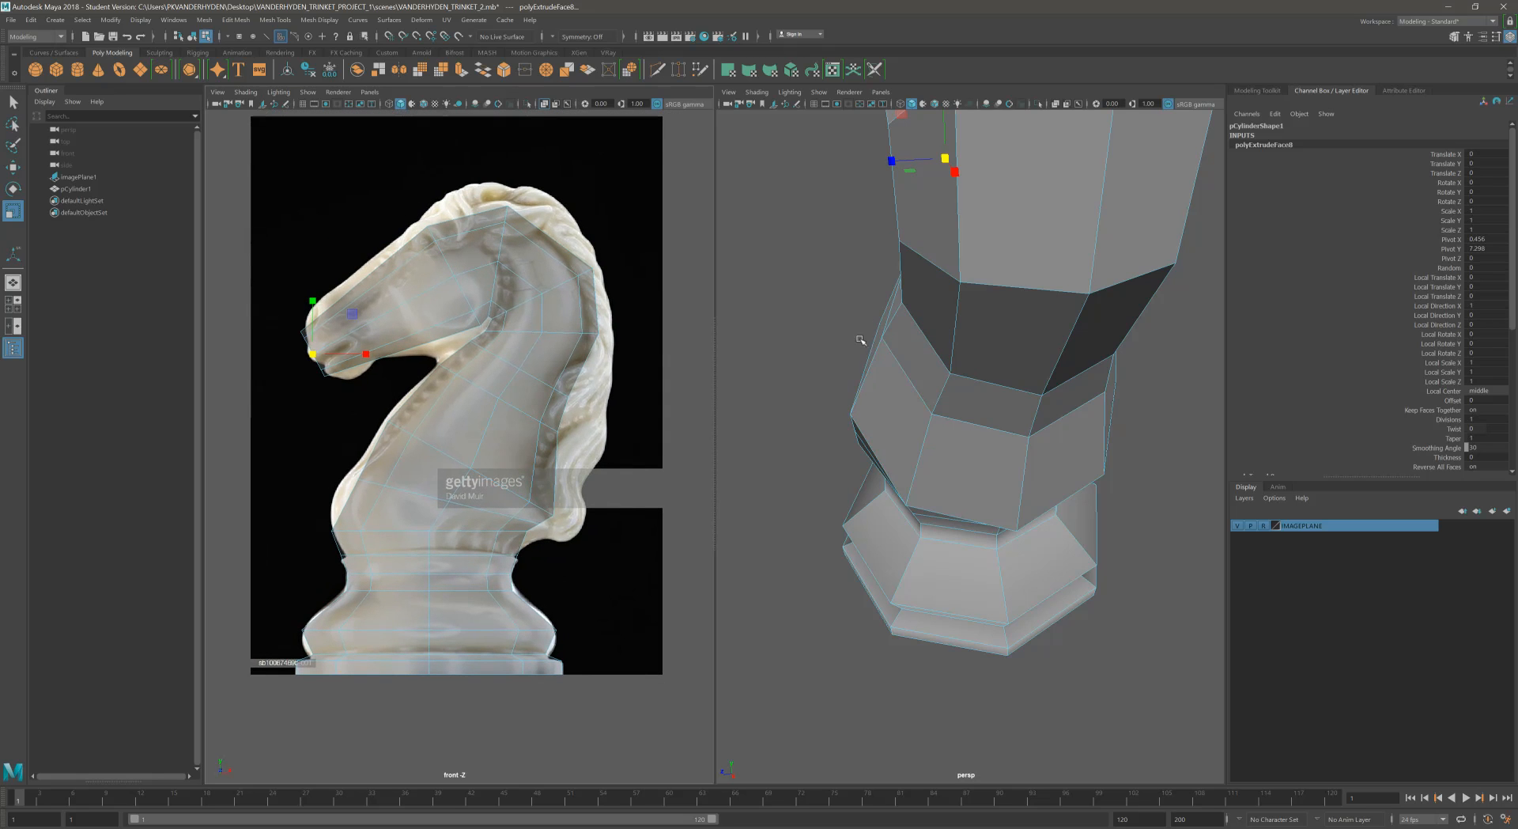
left_click_drag(861, 340, 952, 316, "alt")
right_click_drag(952, 316, 816, 345, "alt")
left_click_drag(816, 345, 910, 340, "alt")
mouse_move(1020, 265)
left_mouse_down("alt")
mouse_move(981, 255)
mouse_move(1024, 248)
left_mouse_up("alt")
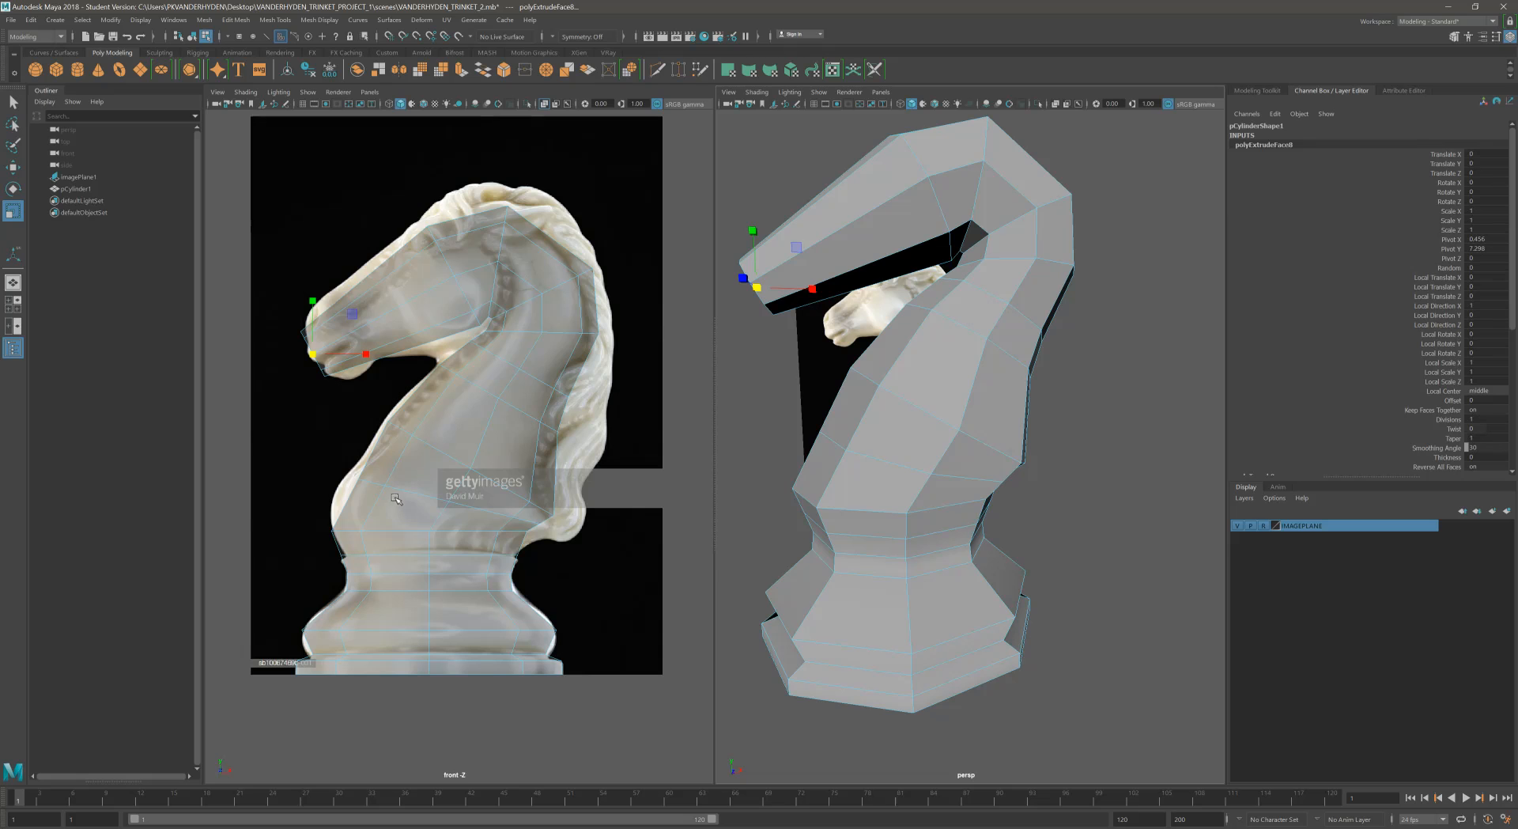
Step: Enlarge the front view and move the front lower-neck vertices outward to the horse's chest outline
key("space")
key("f")
right_click_drag(463, 502, 465, 485, "alt")
middle_click_drag(465, 485, 441, 454, "alt")
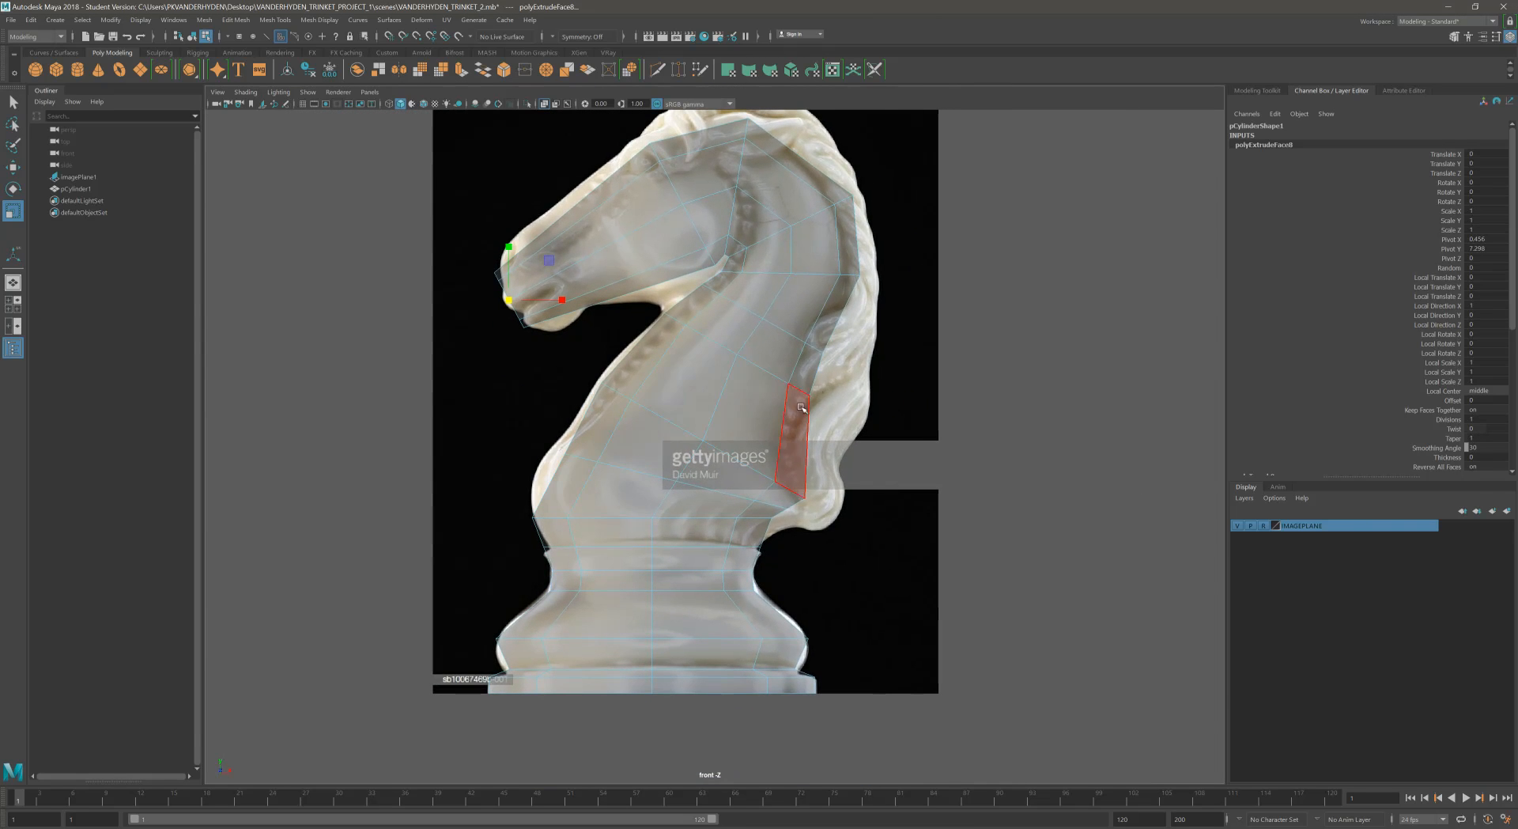
middle_click_drag(805, 251, 795, 238, "alt")
right_click_drag(632, 445, 568, 440)
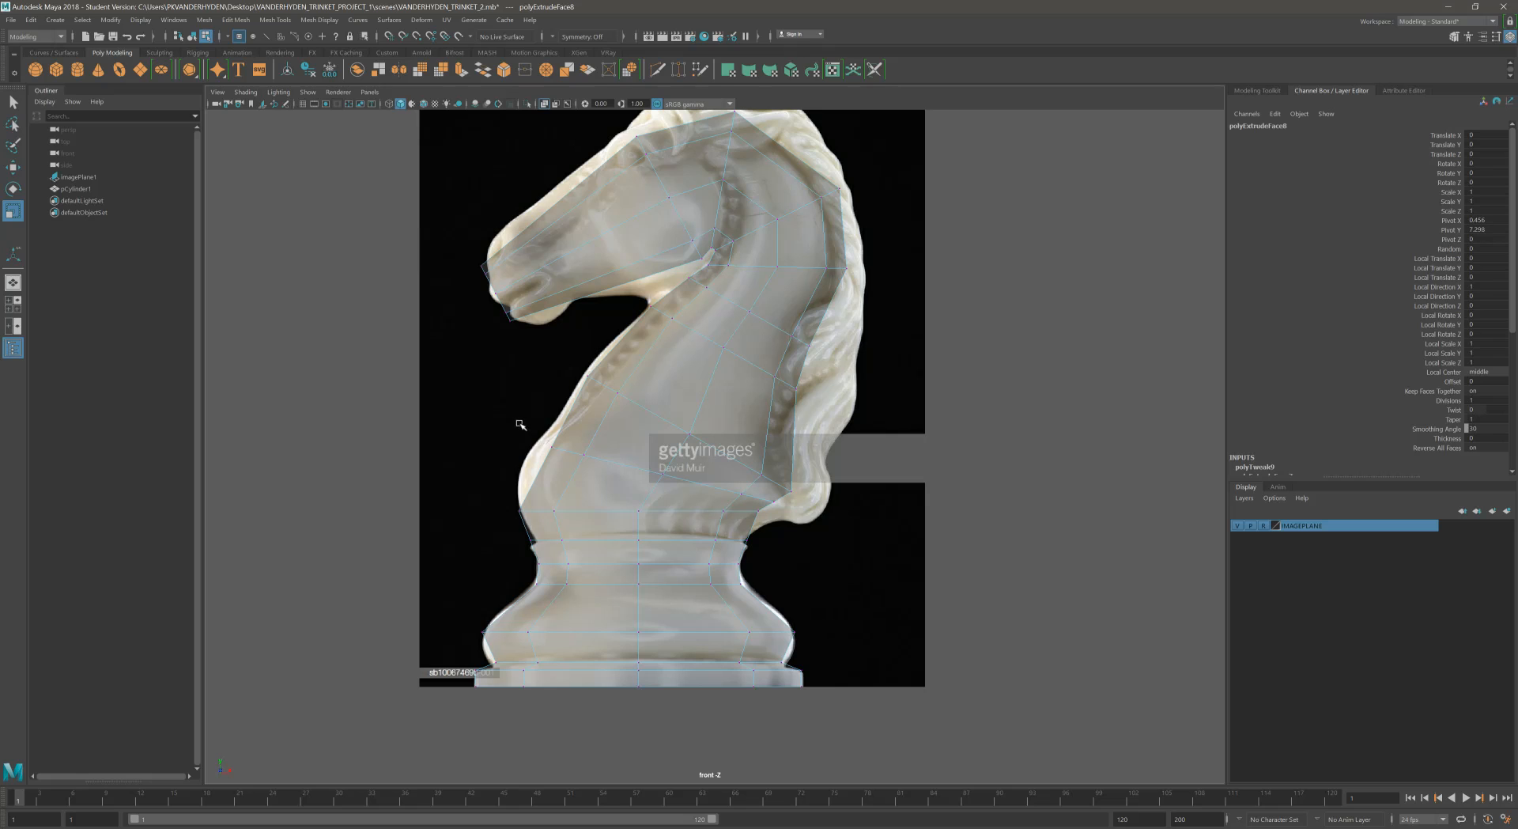
left_click_drag(517, 422, 623, 485)
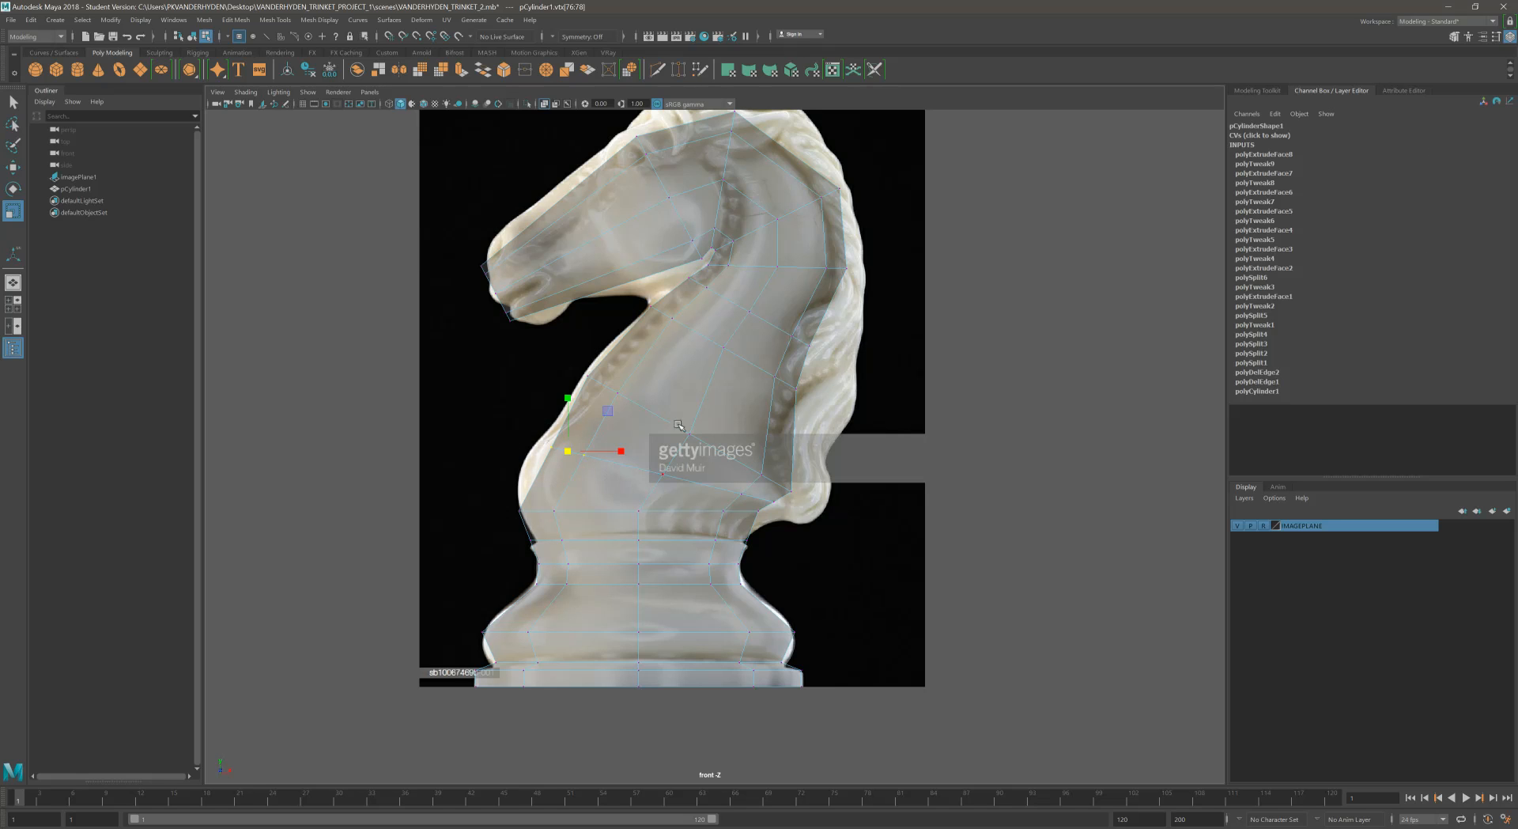
left_click(12, 167)
left_click_drag(628, 450, 608, 464)
Step: Select the vertex row at the neck's base, move it down slightly and scale it in
left_click_drag(736, 528, 764, 522)
left_click_drag(638, 453, 640, 462)
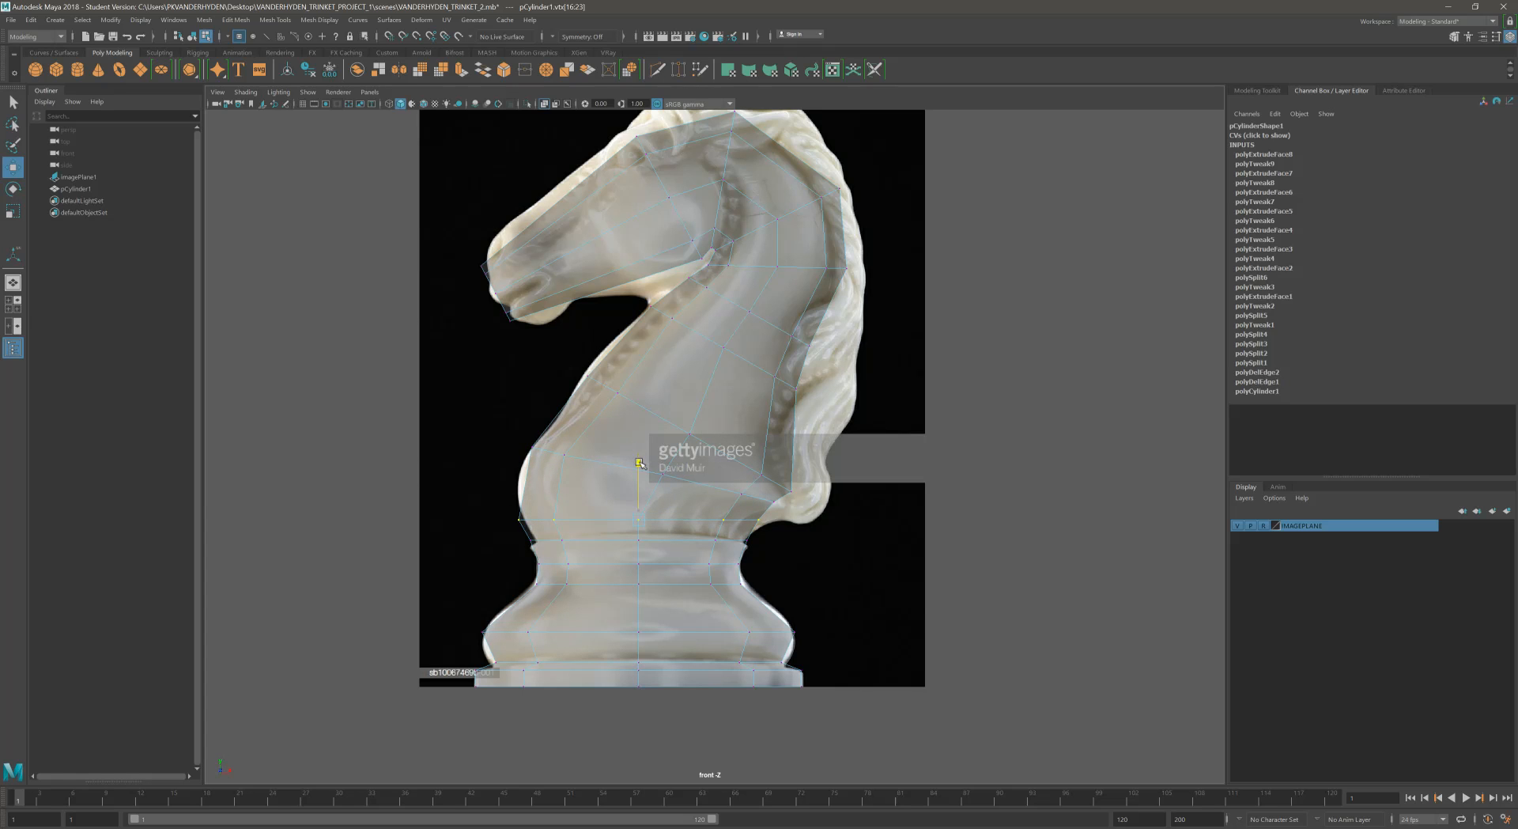
key("r")
left_click_drag(641, 520, 634, 522)
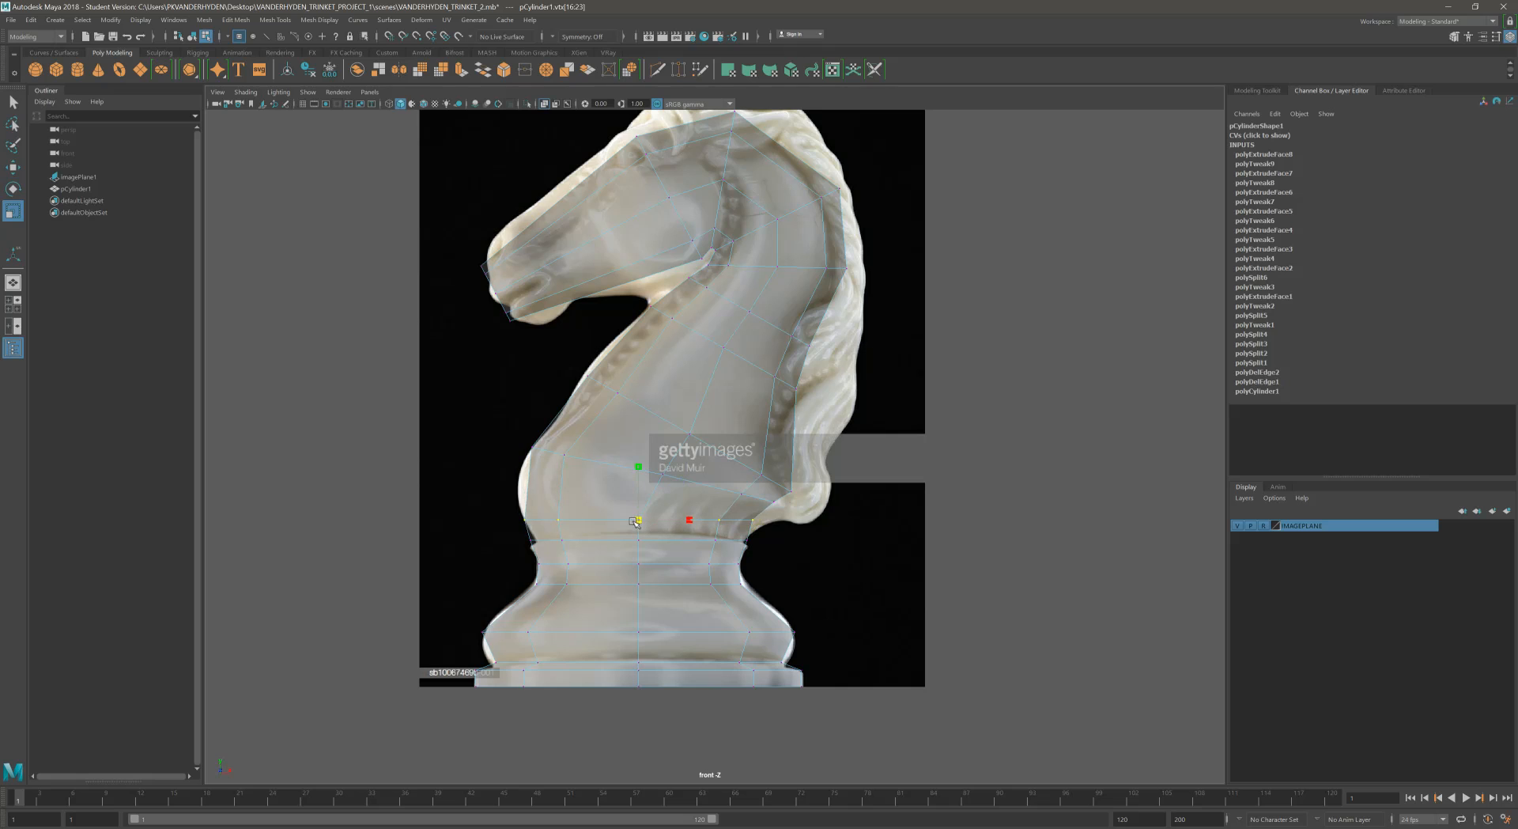
Step: Move the front lower-neck vertices to refine the chest outline and turn on the smooth mesh preview
left_click_drag(518, 422, 616, 465)
key("w")
mouse_move(589, 412)
left_mouse_down()
mouse_move(541, 450)
mouse_move(603, 422)
left_mouse_up()
key("3")
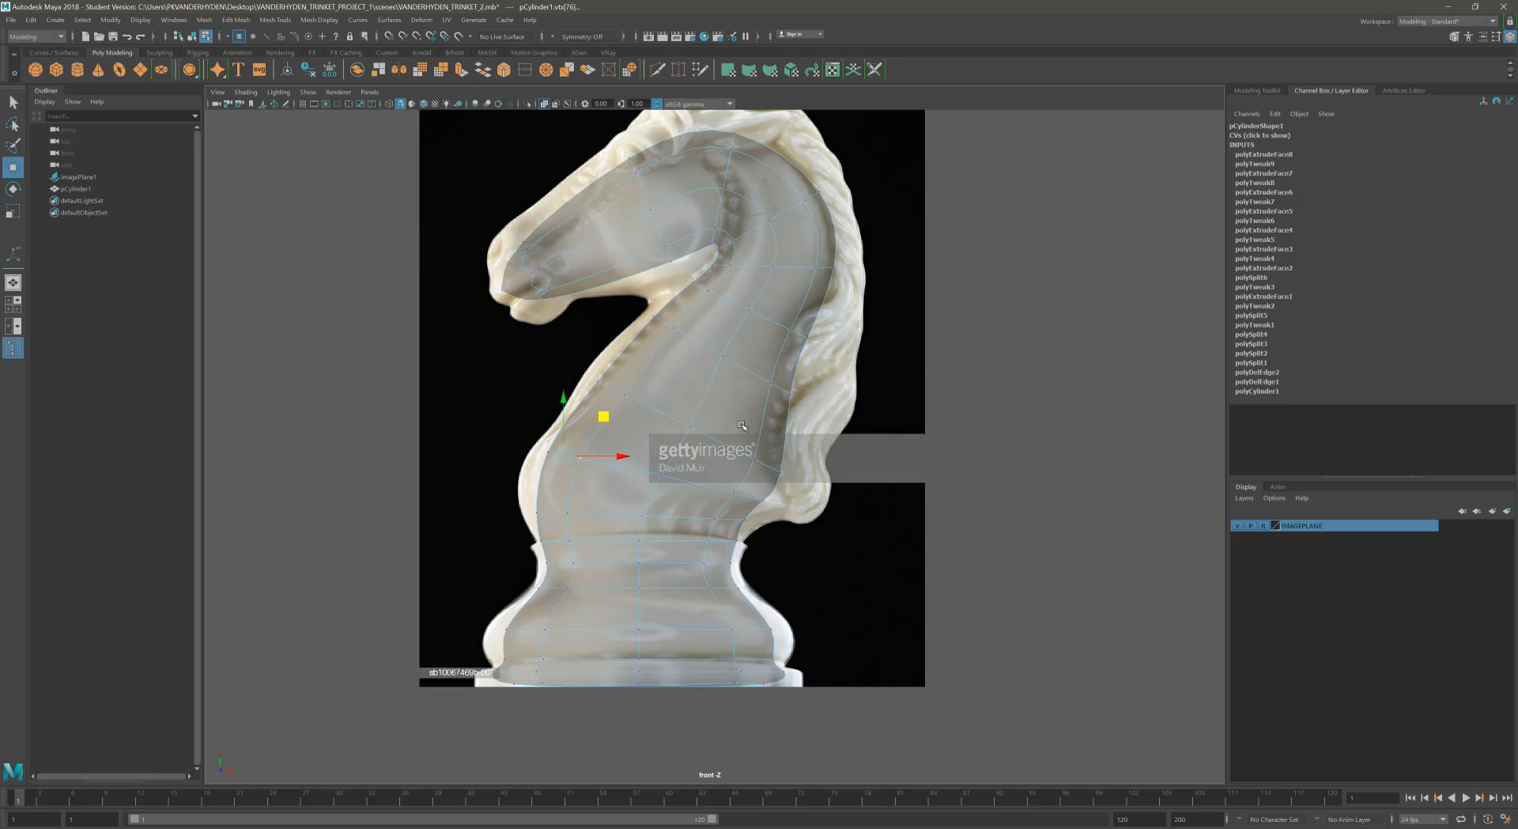
Step: Turn off the smooth mesh preview and move the front mid-neck vertices outward to the throat outline
key("1")
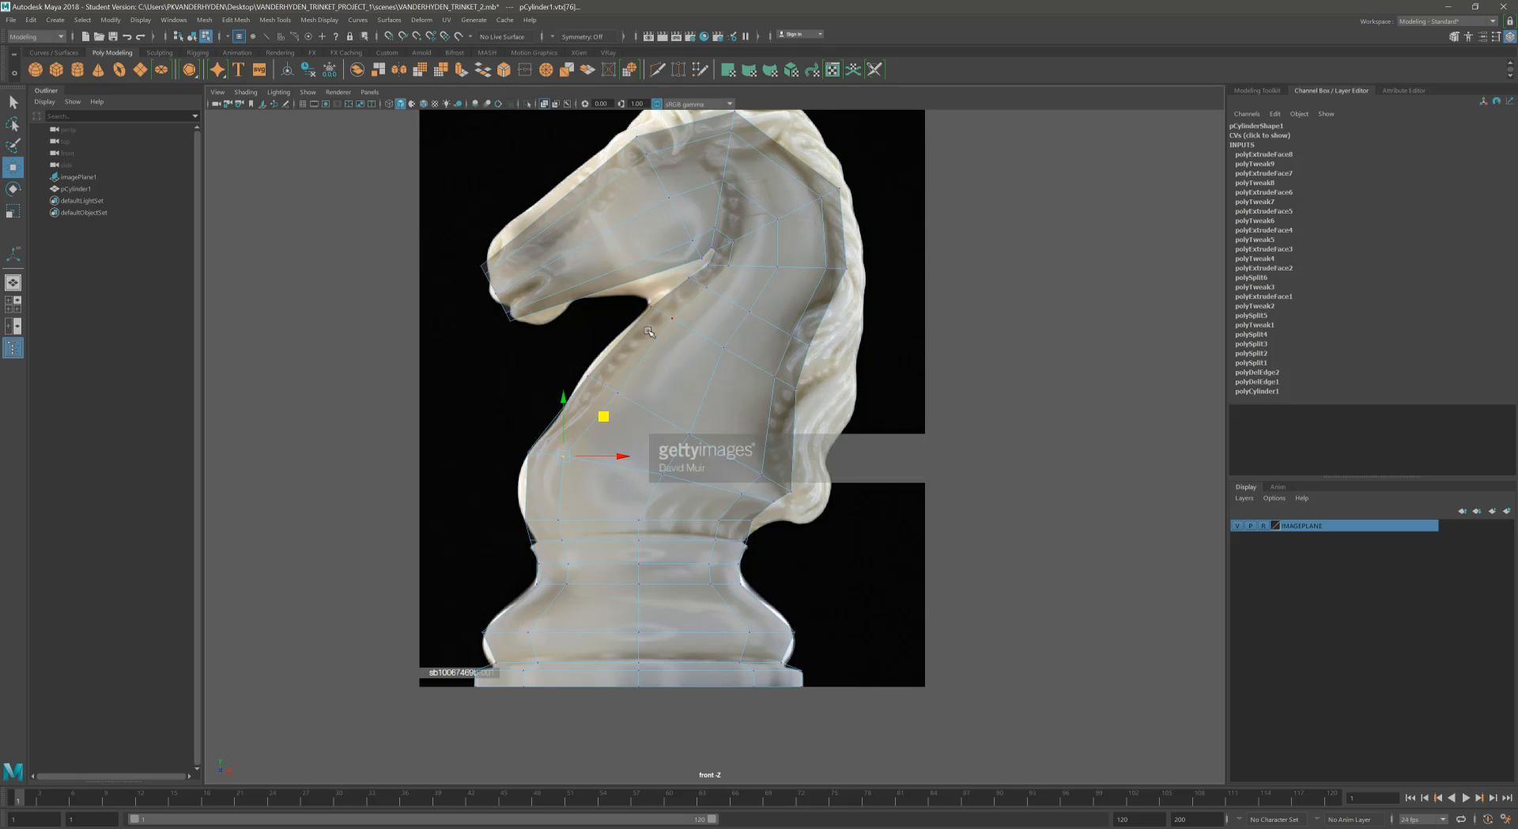
left_click_drag(703, 342, 748, 367, "shift")
left_click_drag(813, 410, 717, 376, "shift")
key("r")
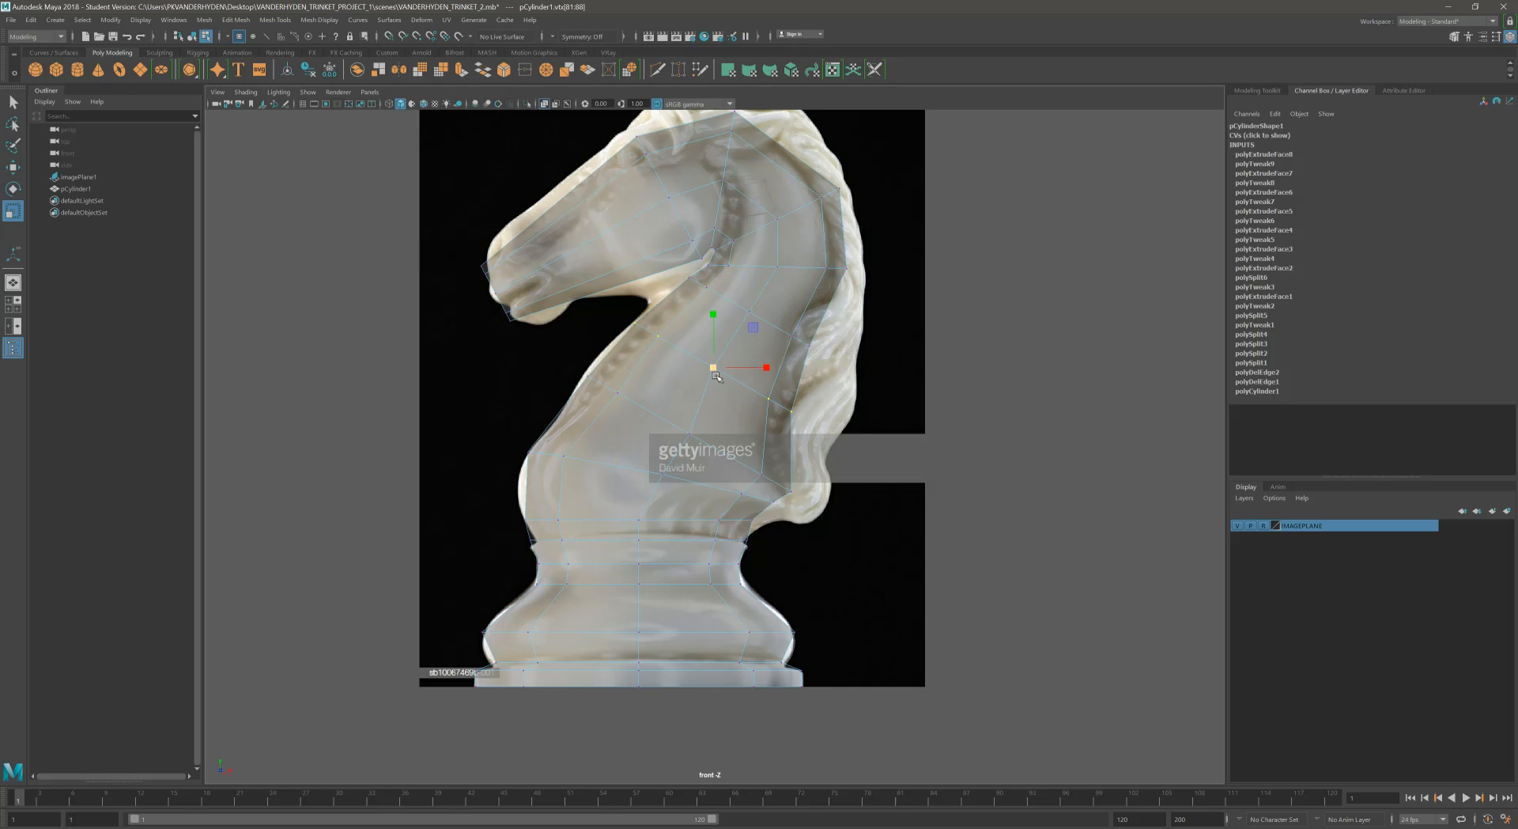
left_click_drag(575, 369, 645, 410)
key("w")
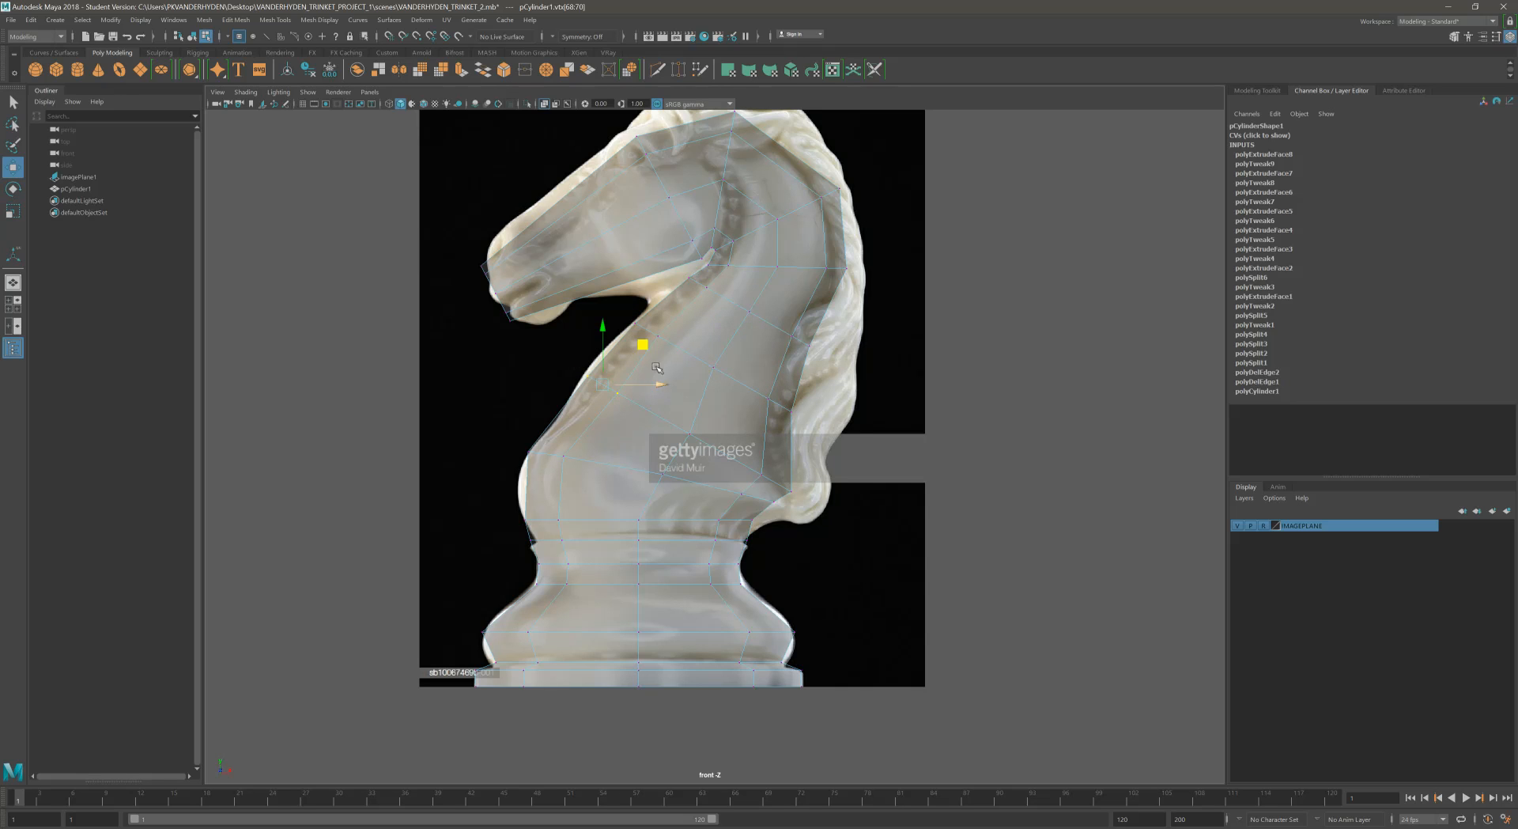
left_click_drag(644, 349, 647, 336)
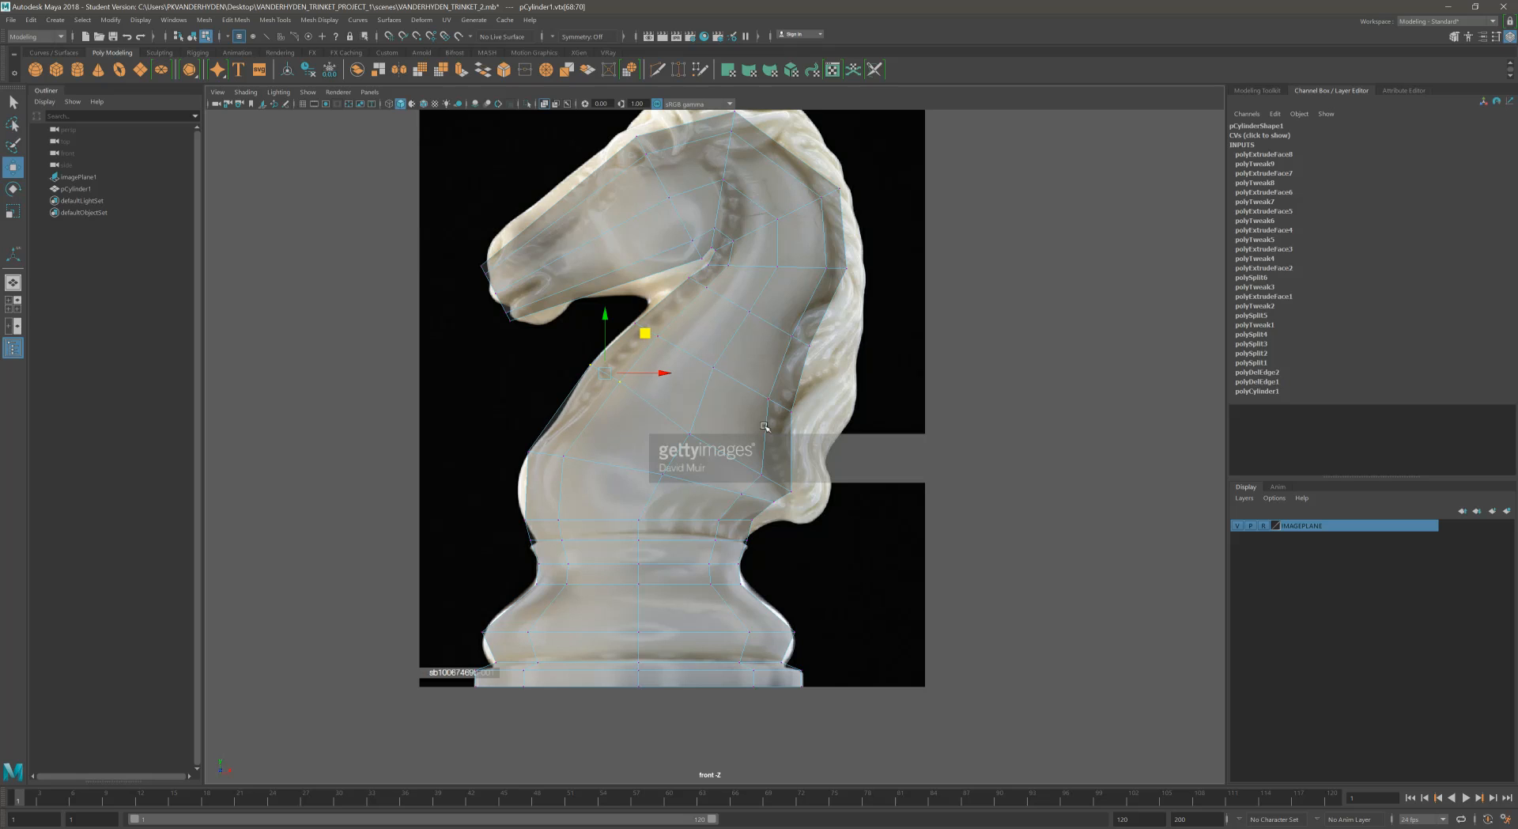
Step: Reposition the rear lower-neck vertices along the back of the neck and compare the shape with the reference in smooth preview
left_click_drag(803, 492, 804, 493)
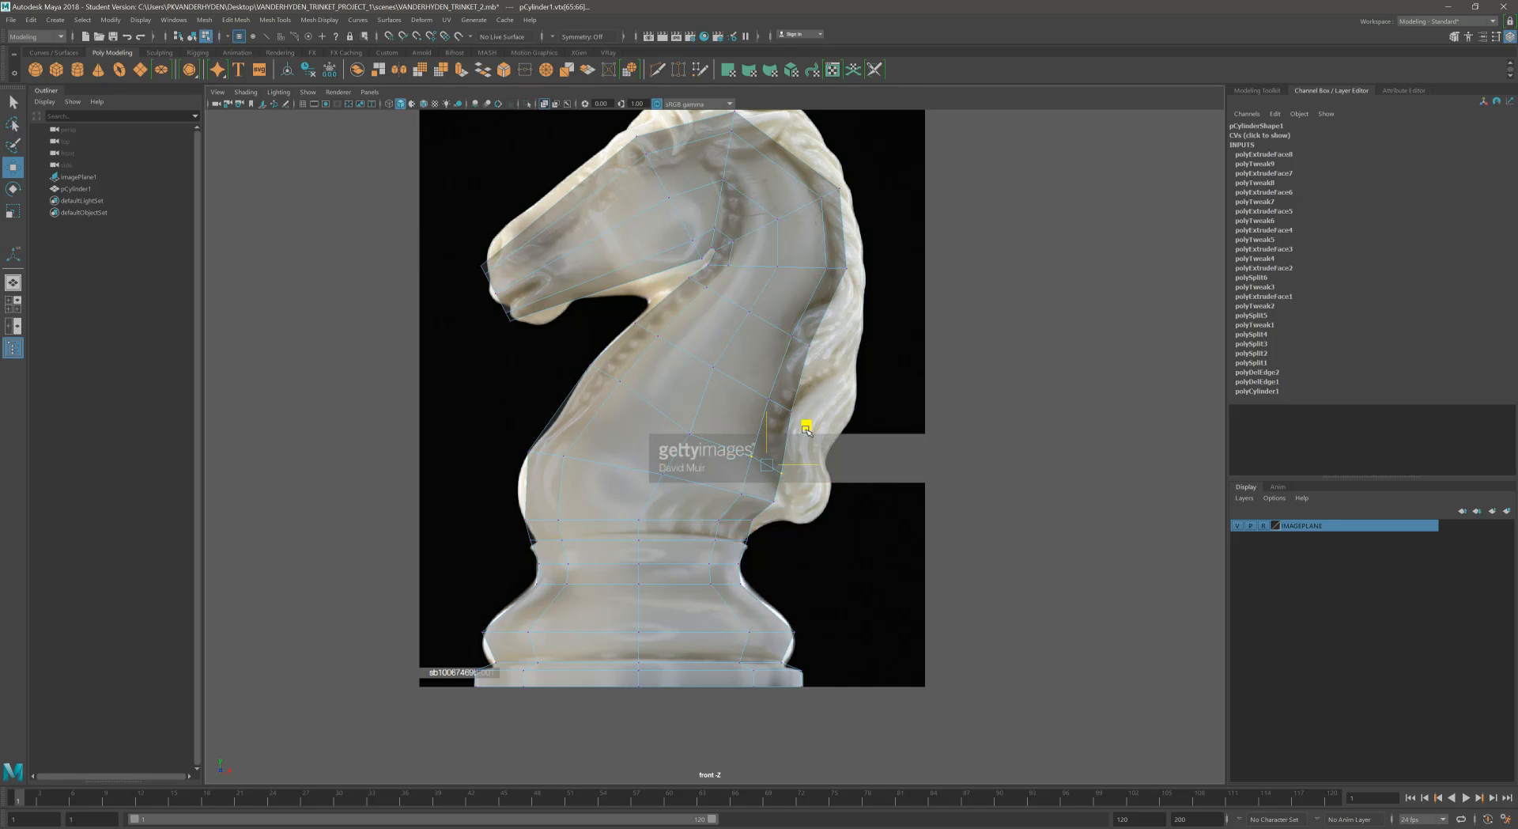
left_click_drag(784, 515, 785, 515)
left_click_drag(726, 430, 823, 468)
left_click_drag(747, 382, 829, 404)
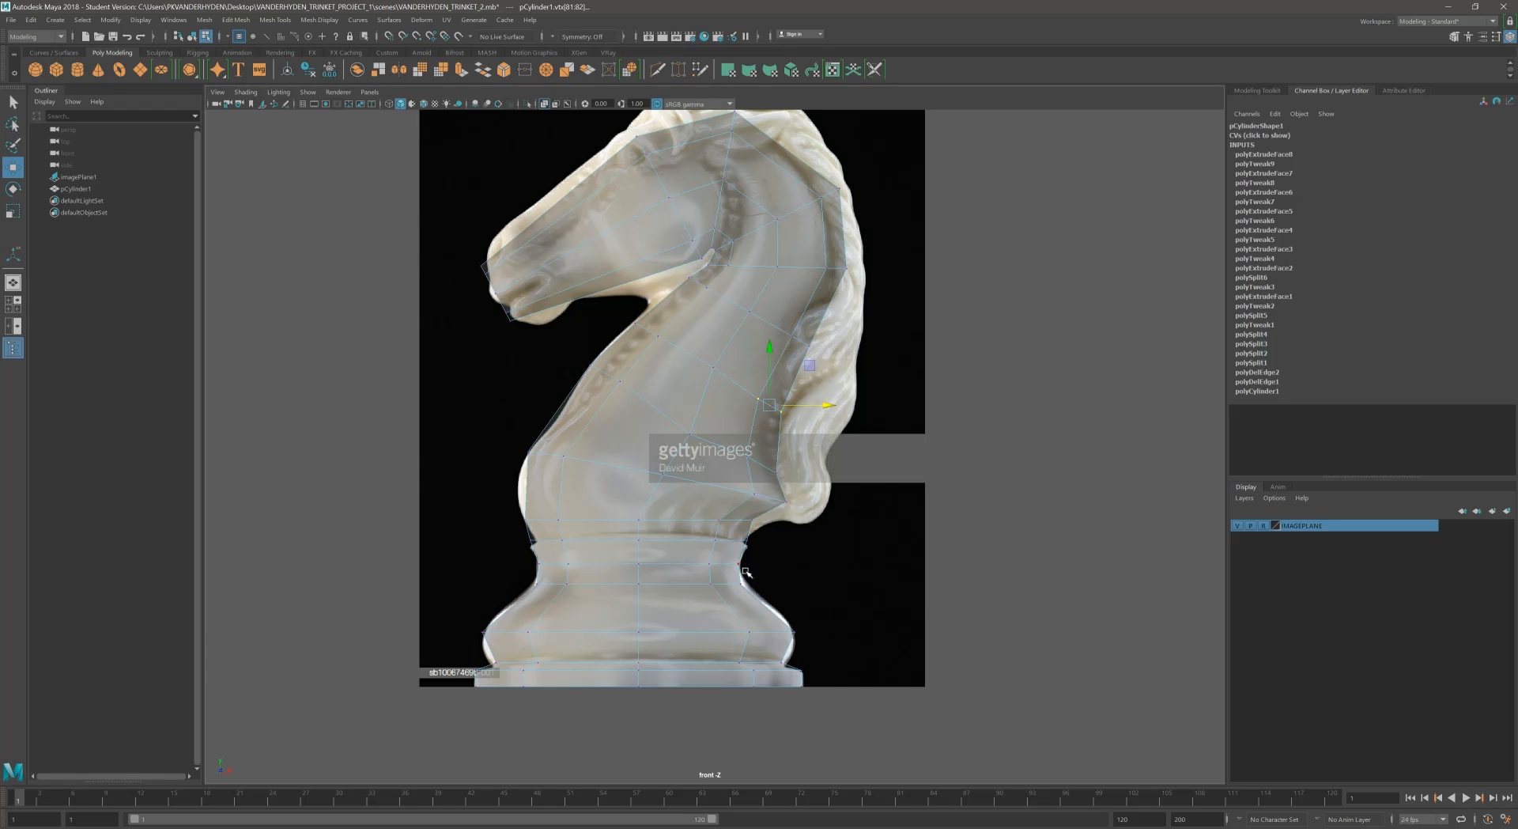
left_click(523, 506)
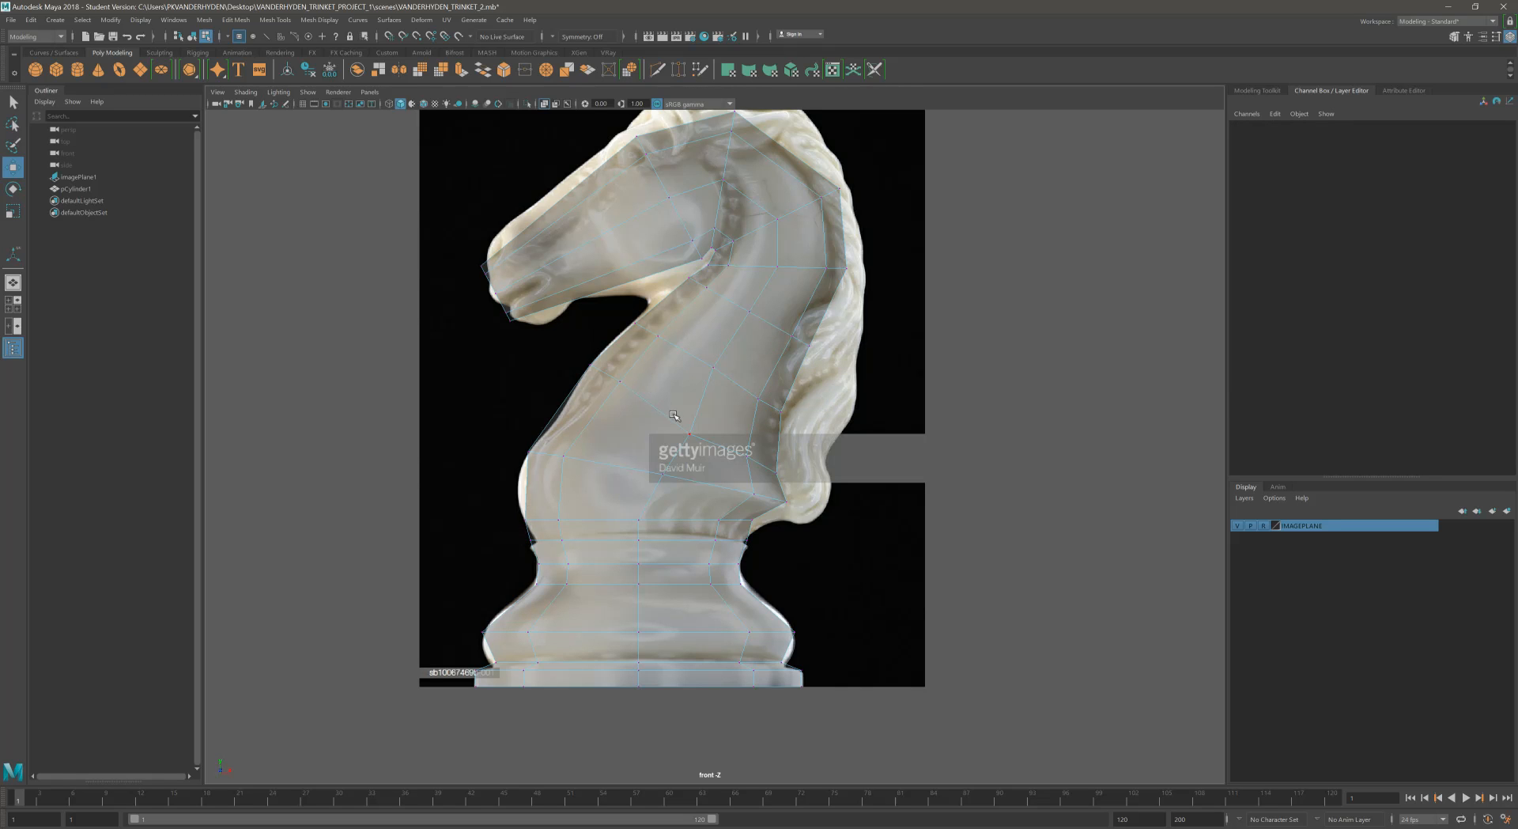
key("3")
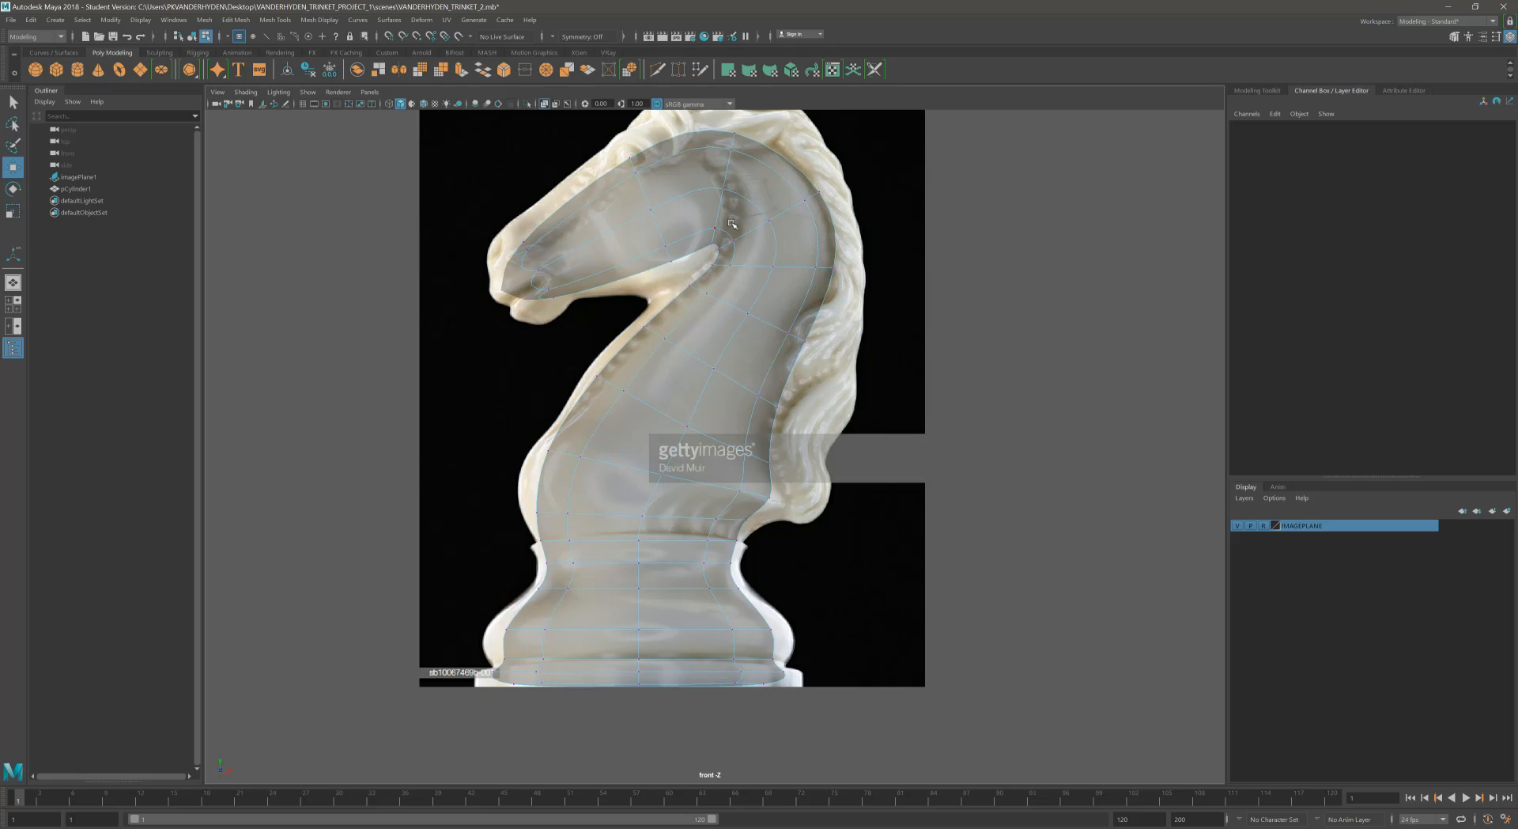
key("1")
Step: Insert two edge loops across the lower neck and move their front vertices out to the chest outline
middle_click_drag(726, 196, 744, 244, "alt")
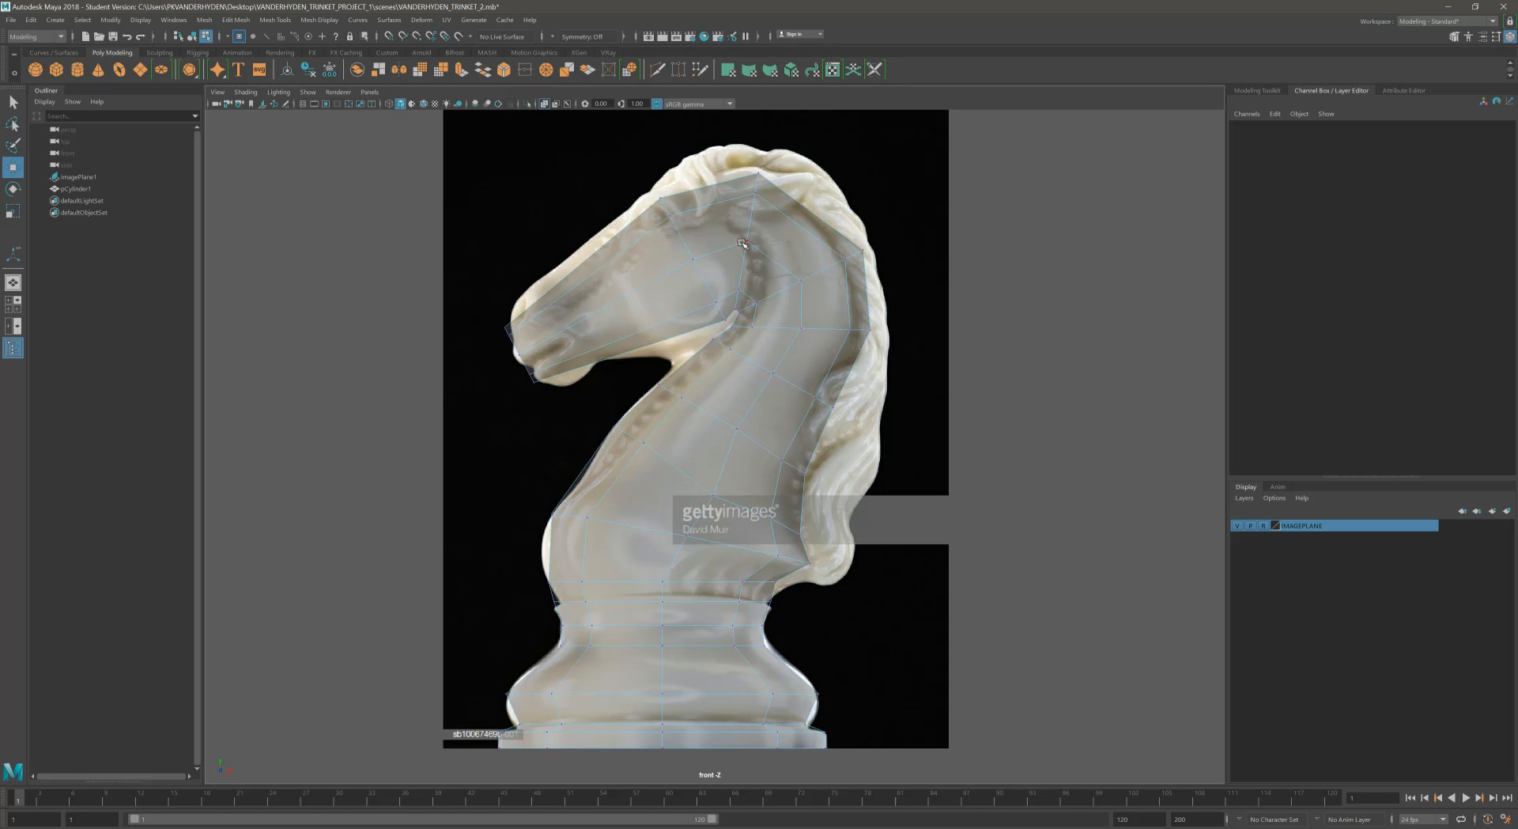
left_click(657, 70)
left_click(619, 484, "ctrl")
left_click(600, 555, "ctrl")
key("w")
left_click_drag(525, 540, 615, 555)
left_click(585, 475)
left_click_drag(630, 436, 628, 436)
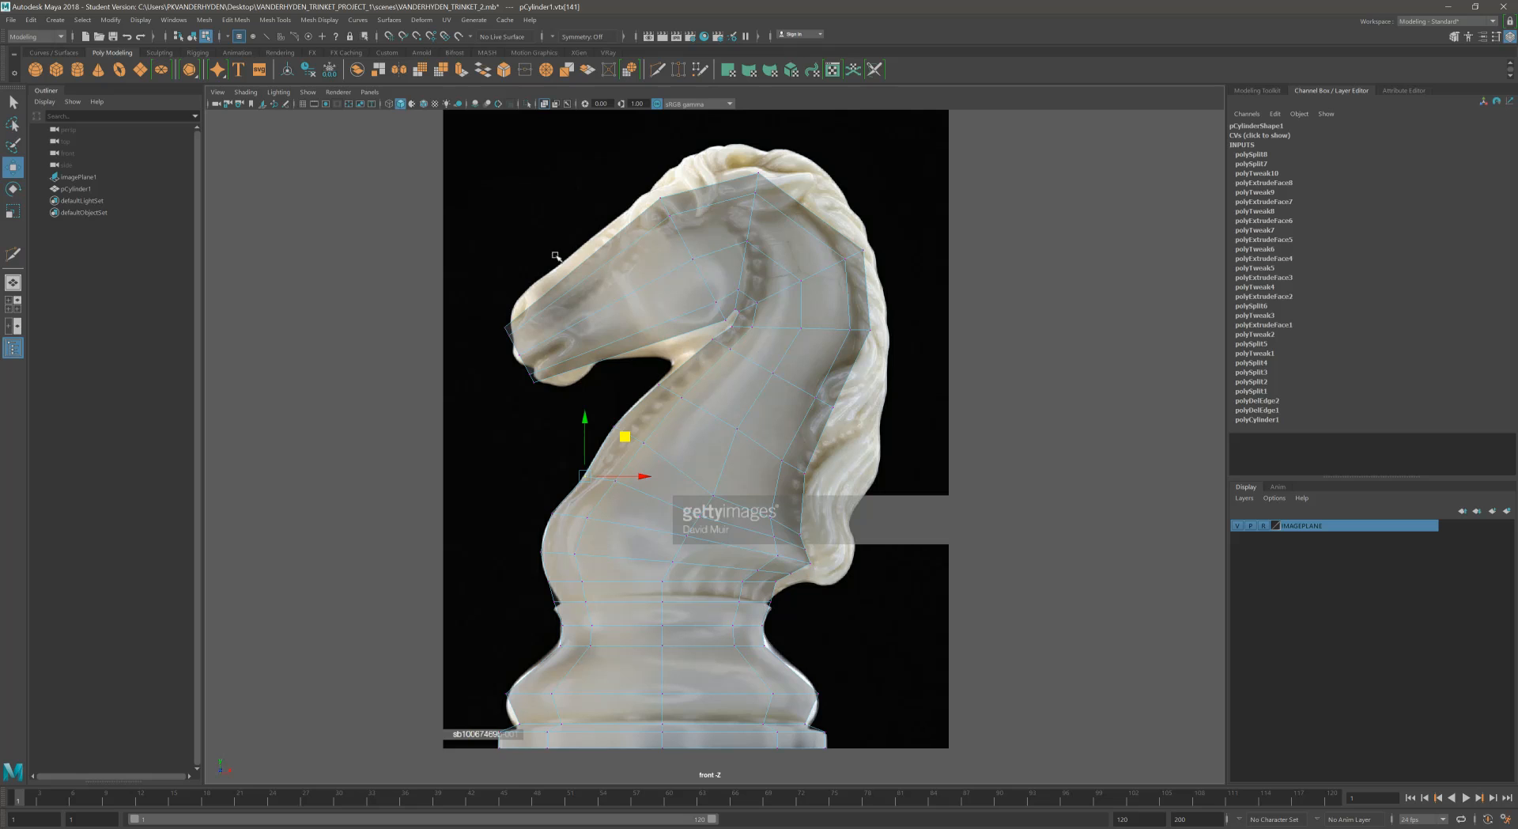
Step: Insert two edge loops across the horse's head, one behind the muzzle and one mid-head
left_click(660, 71)
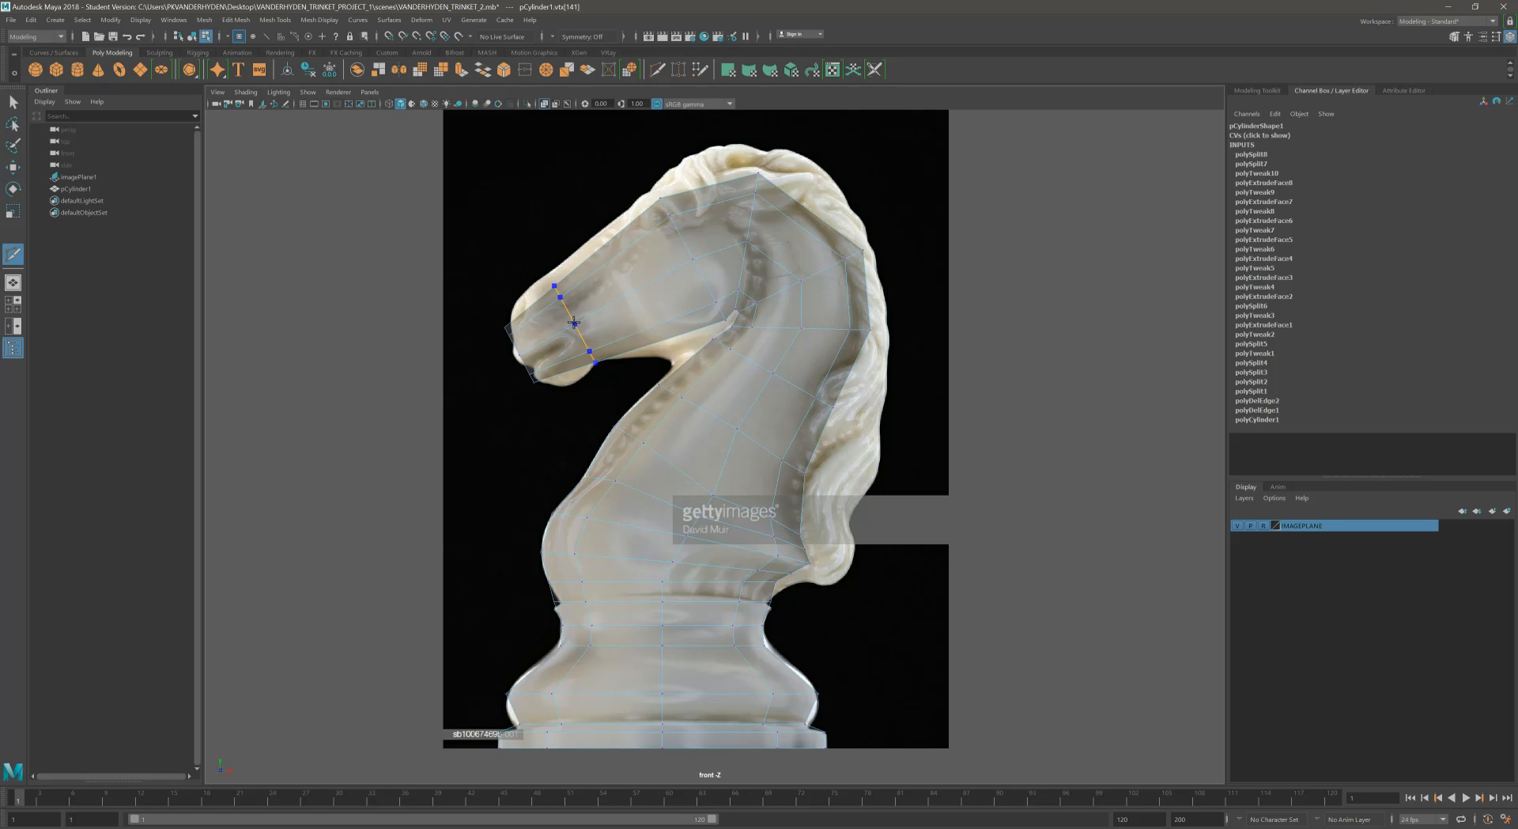
left_click(574, 323, "ctrl")
left_click(631, 293, "ctrl")
Step: Move the head's upper vertices to the nose bridge and forehead outline and the lower ones to the jaw outline
left_click(13, 166)
left_click_drag(477, 246, 584, 318)
left_click_drag(598, 249, 637, 264)
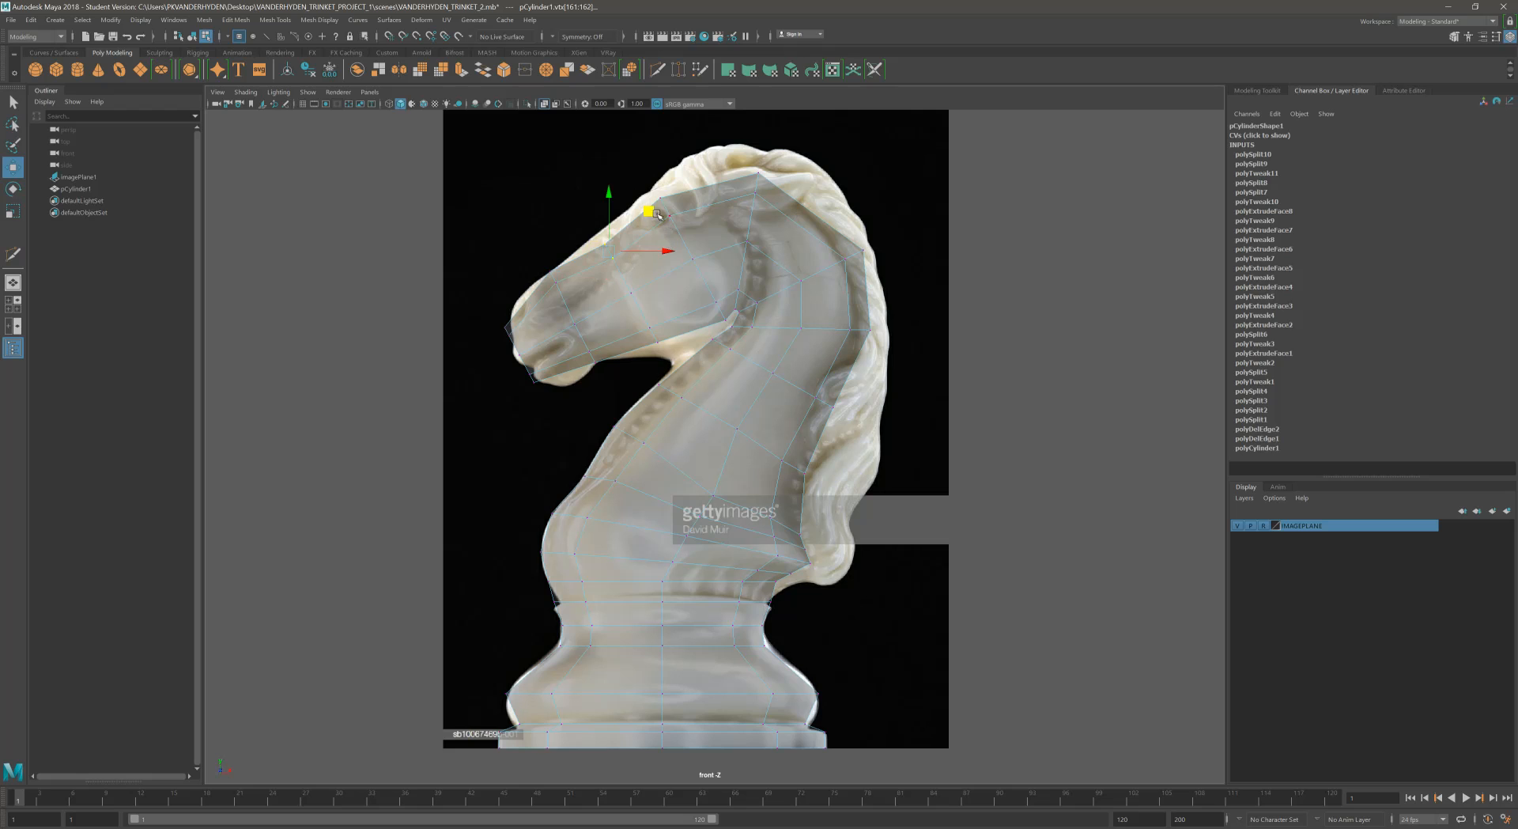
left_click_drag(645, 178, 696, 247)
left_click_drag(703, 168, 700, 159)
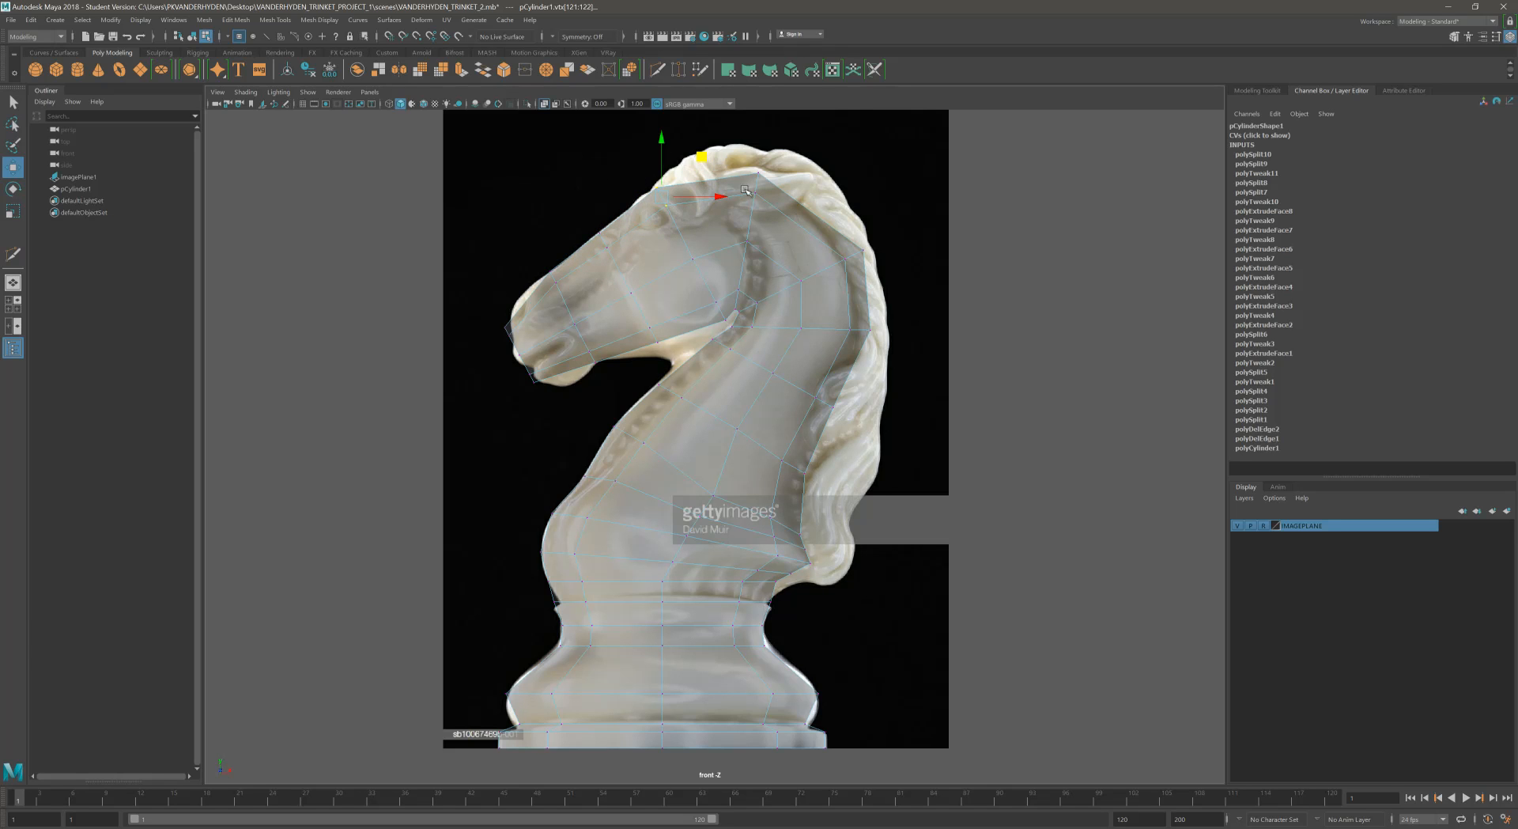
left_click_drag(662, 348, 667, 353)
left_click_drag(695, 295, 708, 308)
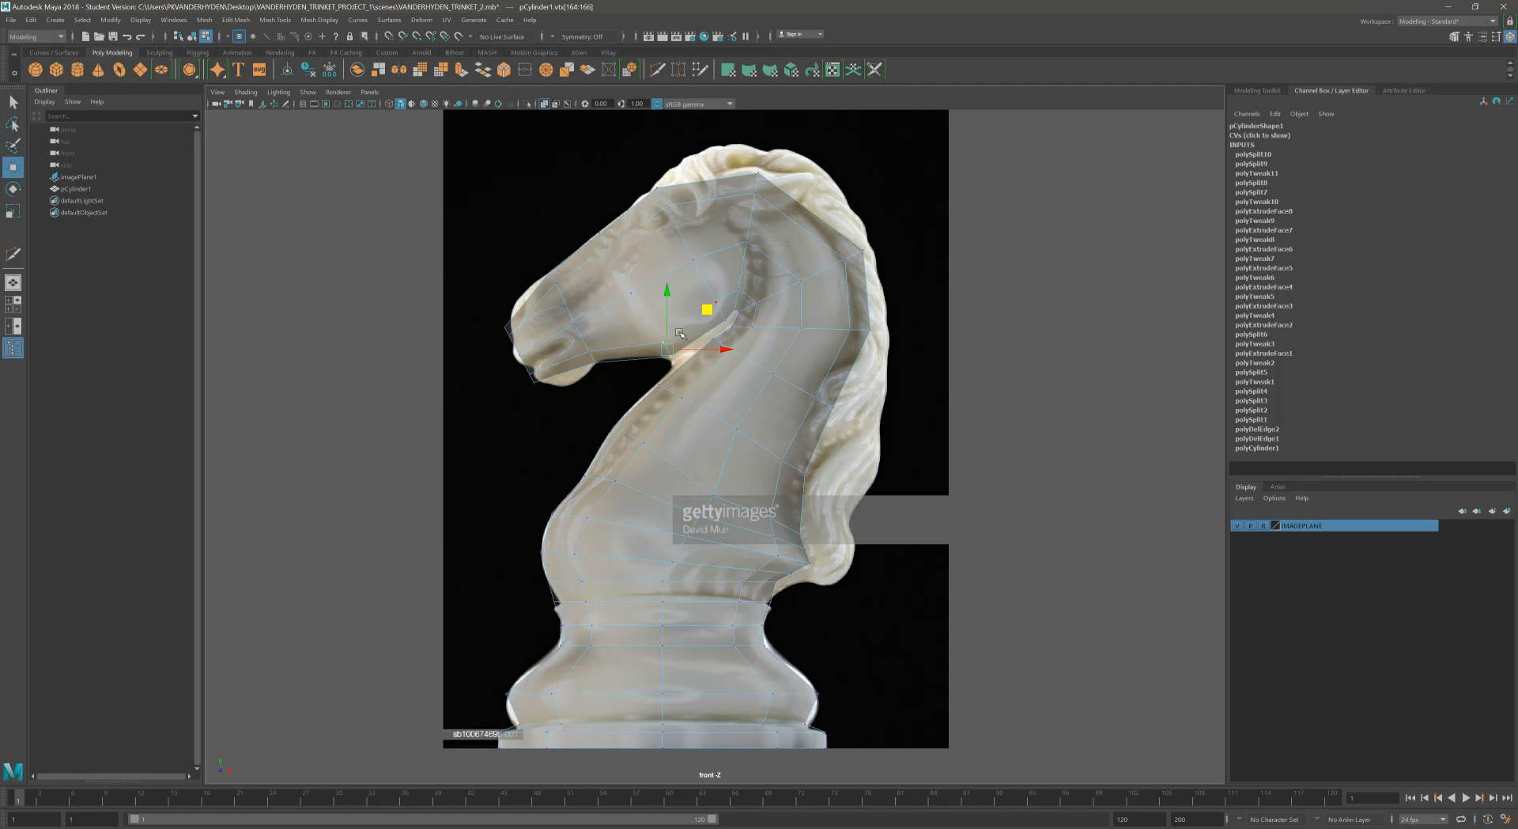
Step: Move the vertices at the front of the head to fit the nose and mouth outline
left_click_drag(522, 338, 554, 274)
left_click_drag(533, 360, 553, 318)
left_click_drag(548, 395, 578, 346)
Step: Insert an edge loop across the muzzle, then fit its chin vertices and the nose-tip vertex to the outline
left_click(657, 70)
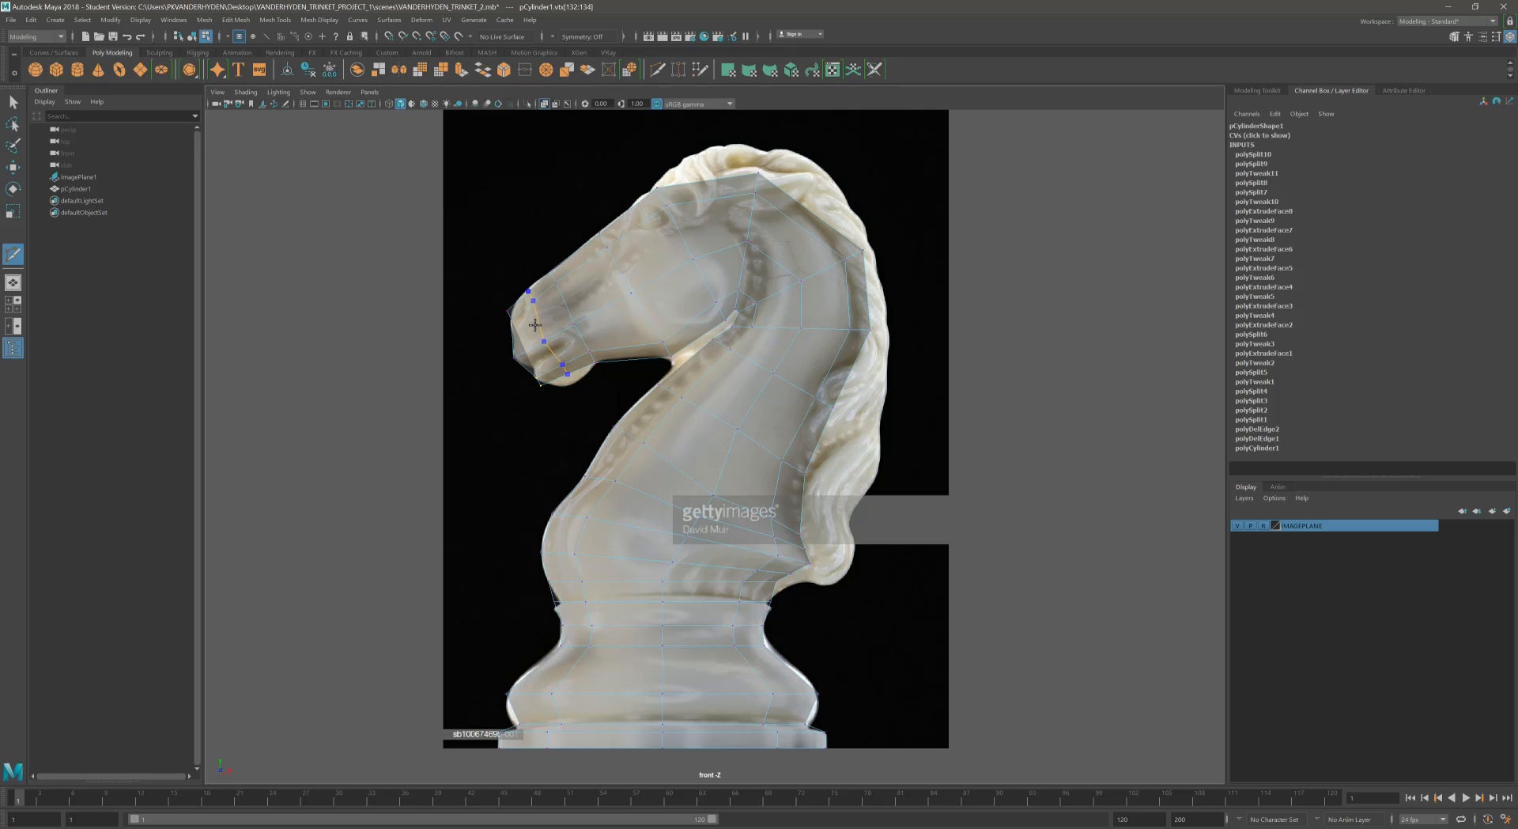
left_click(537, 322, "ctrl")
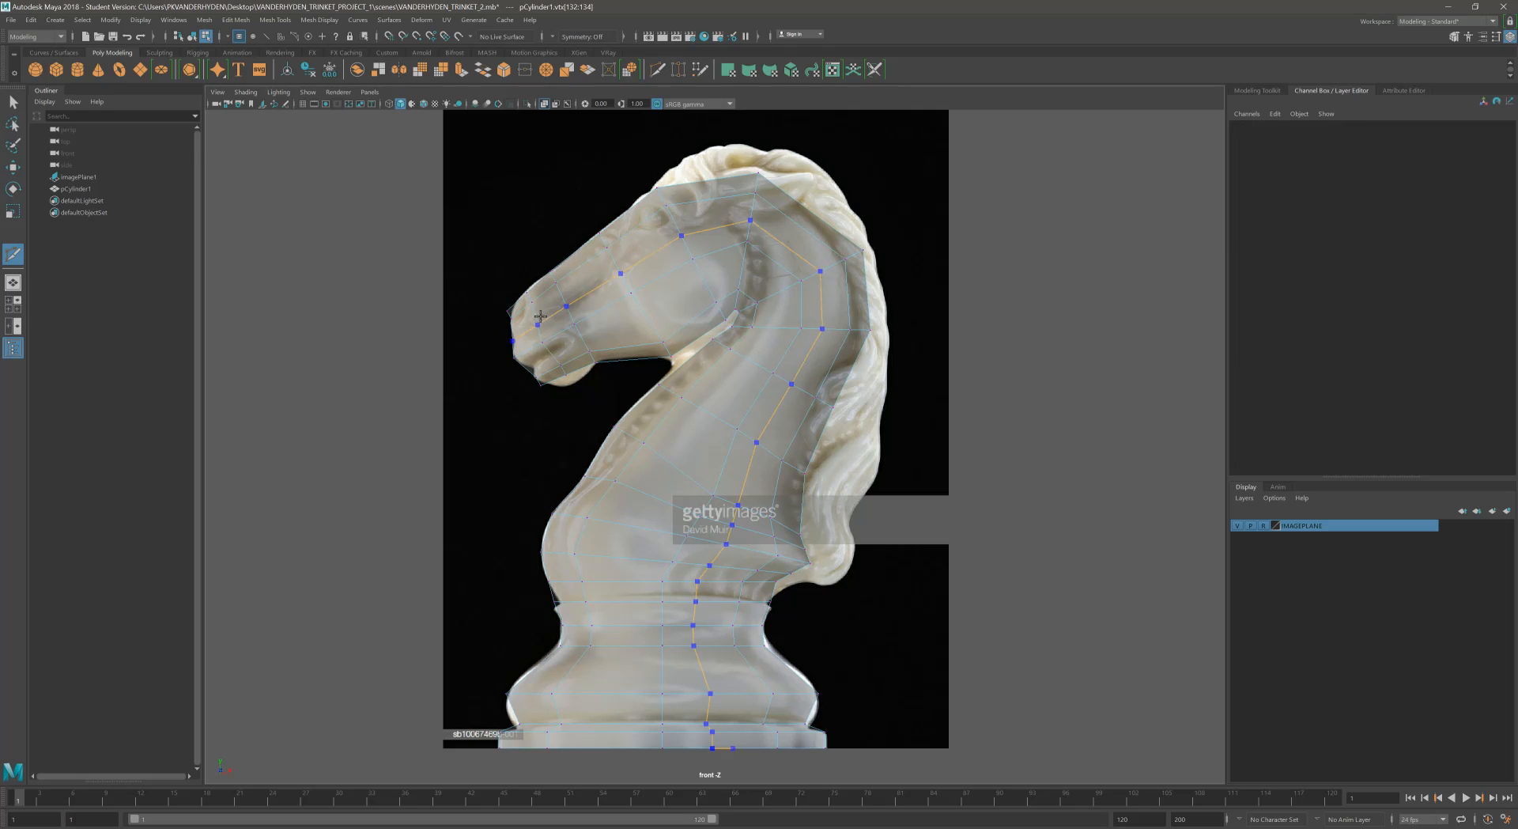
left_click(12, 167)
left_click_drag(552, 359, 594, 409)
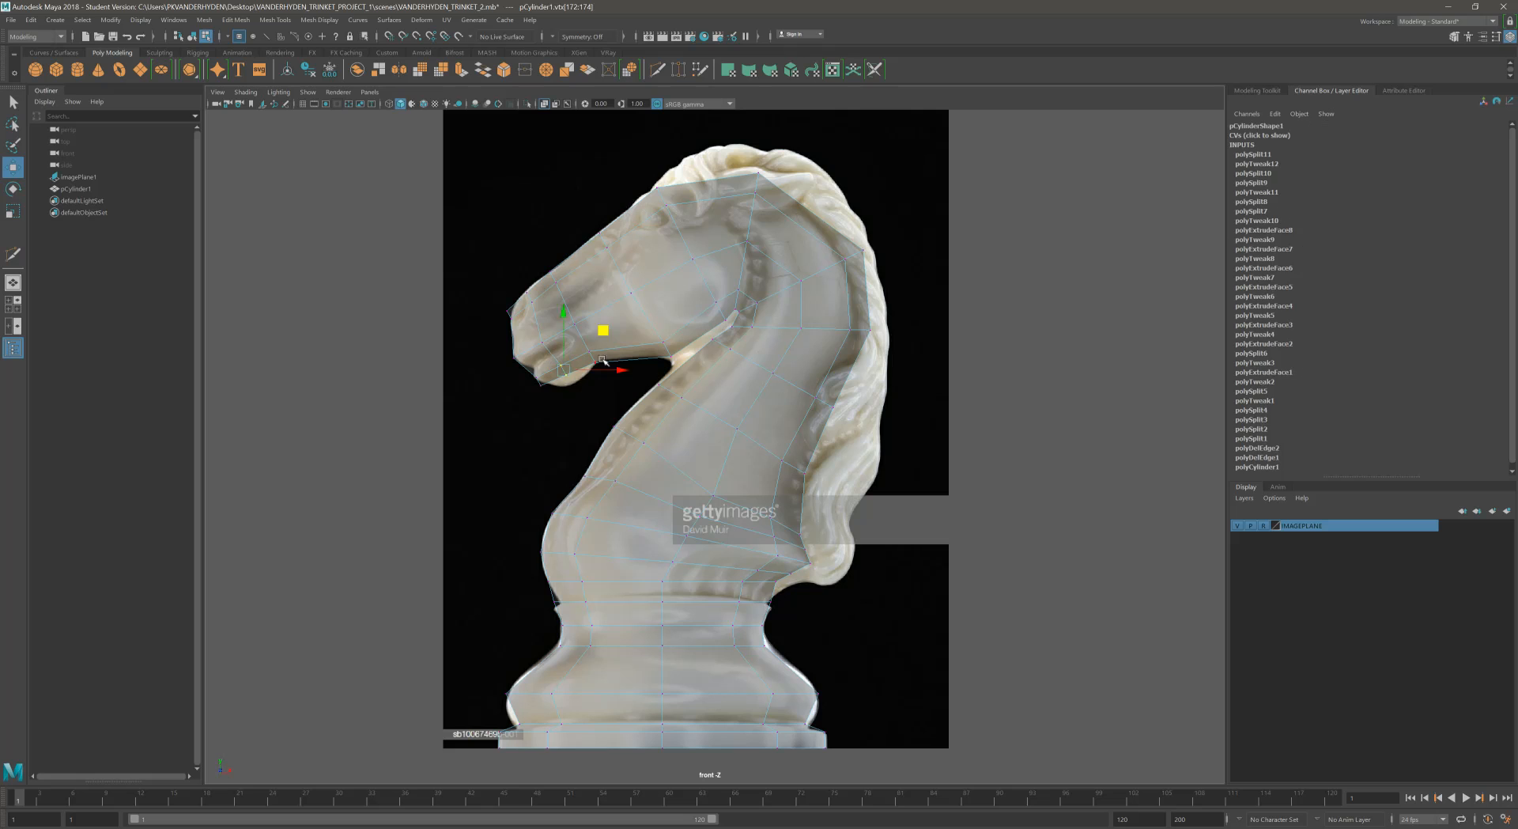
left_click_drag(498, 301, 518, 316)
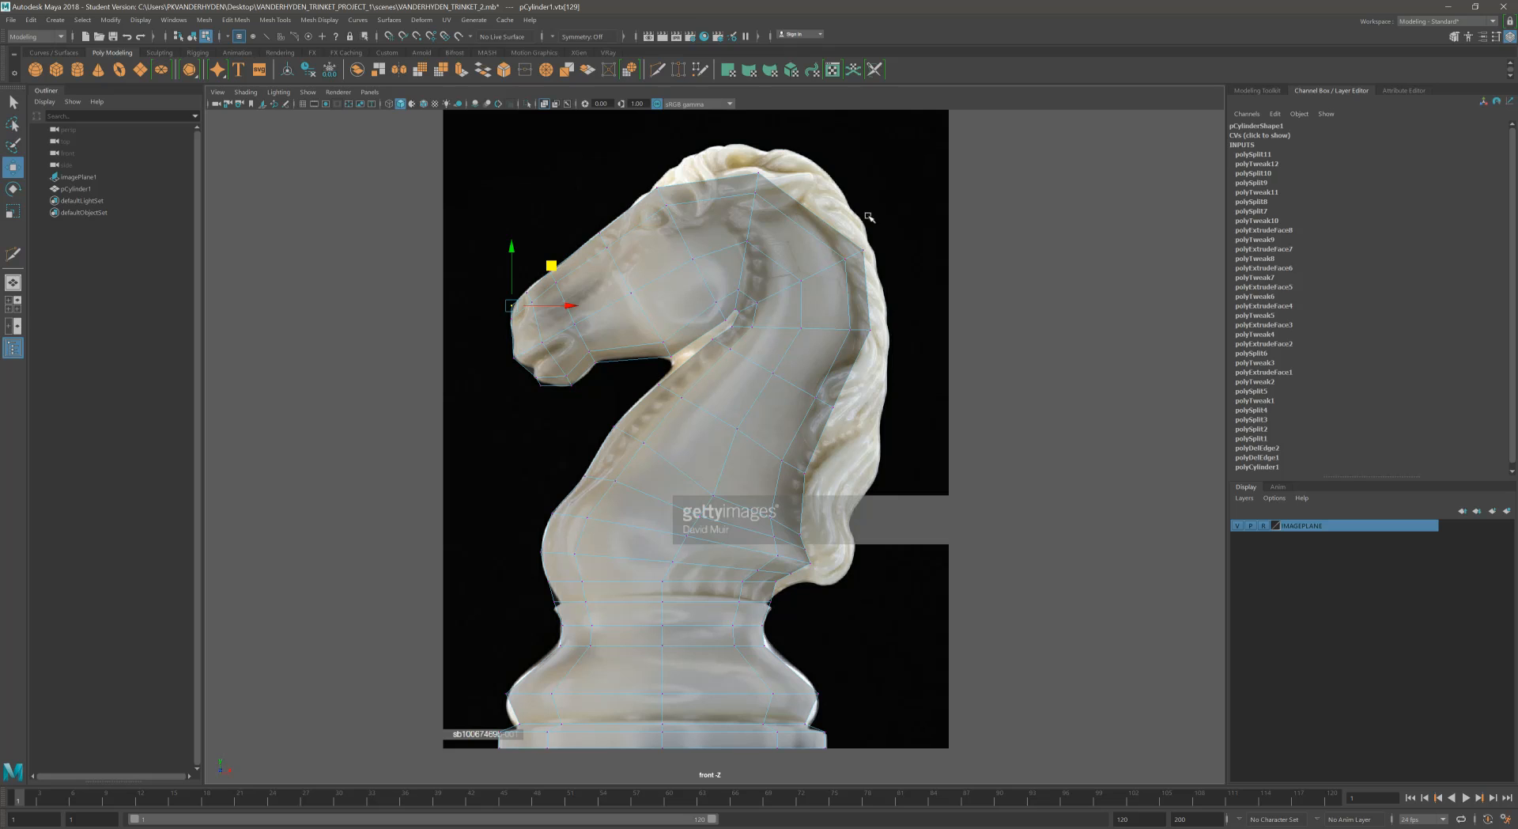
Step: Insert an edge loop from the throat to the back of the head and move its rear vertices outward
left_click(657, 69)
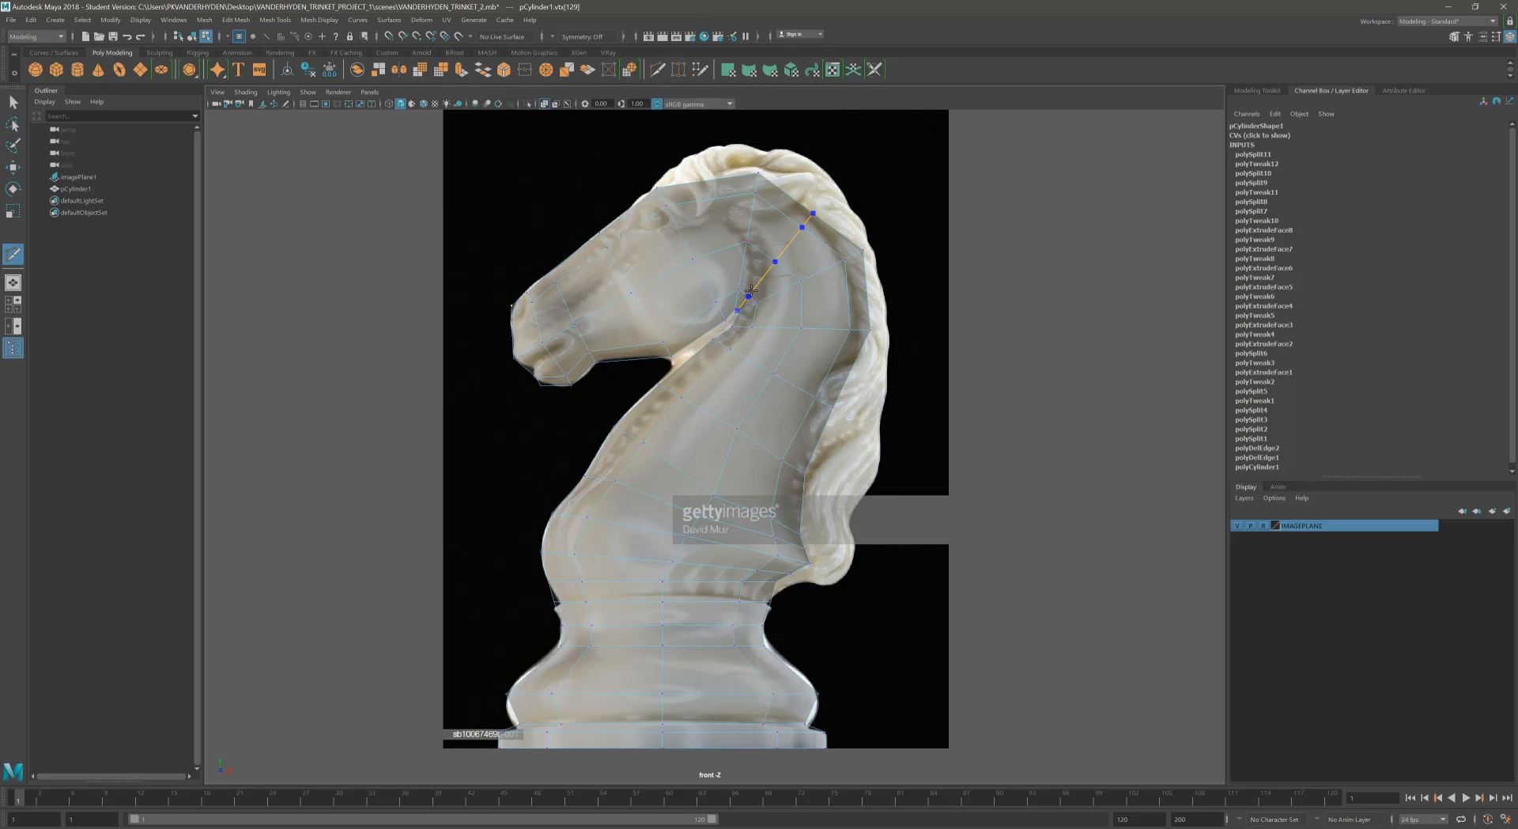
left_click(750, 291, "ctrl")
left_click(16, 168)
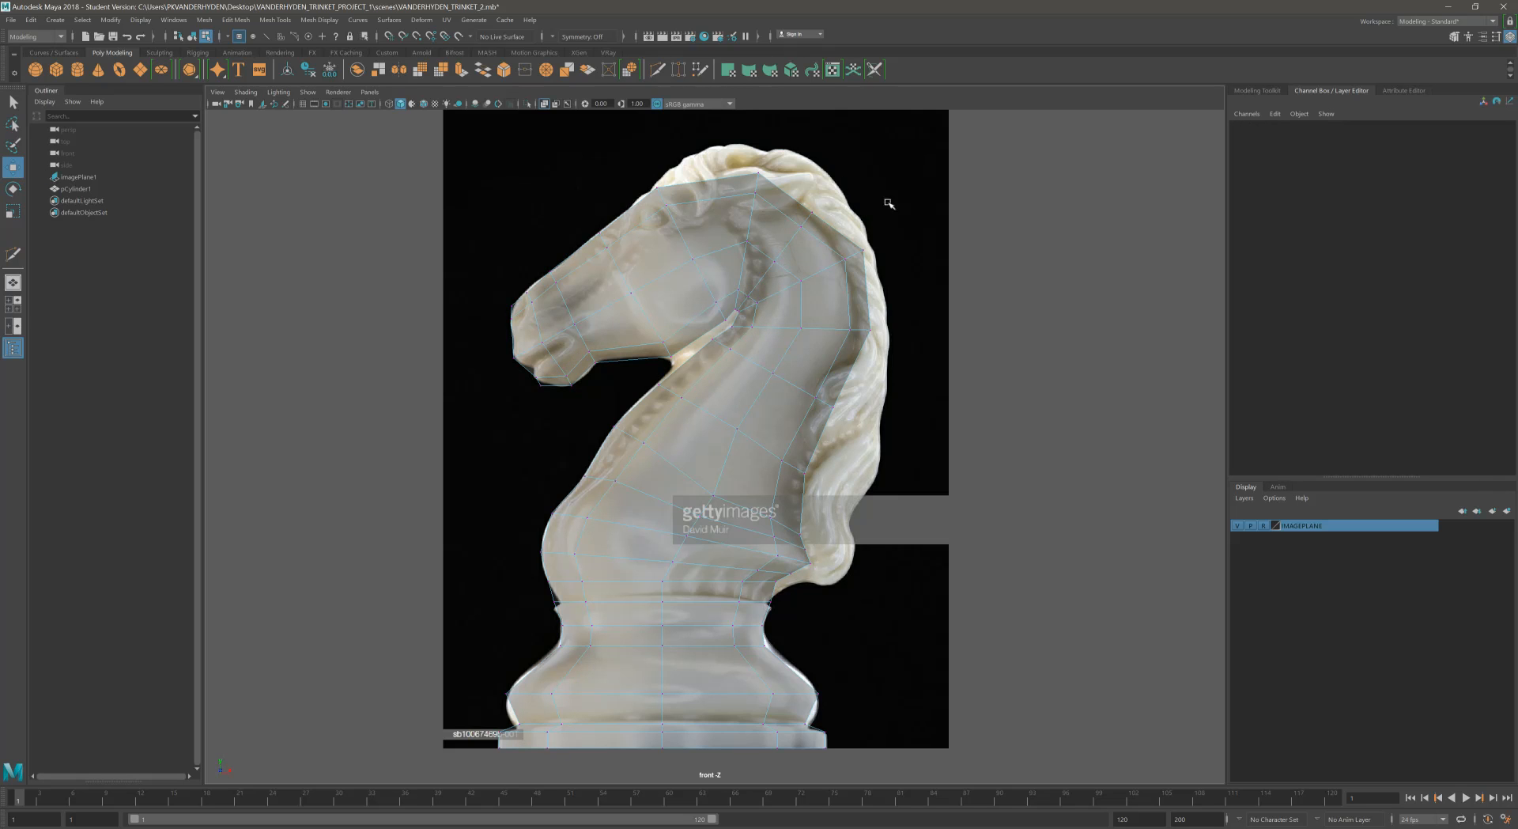
left_click_drag(788, 191, 828, 235)
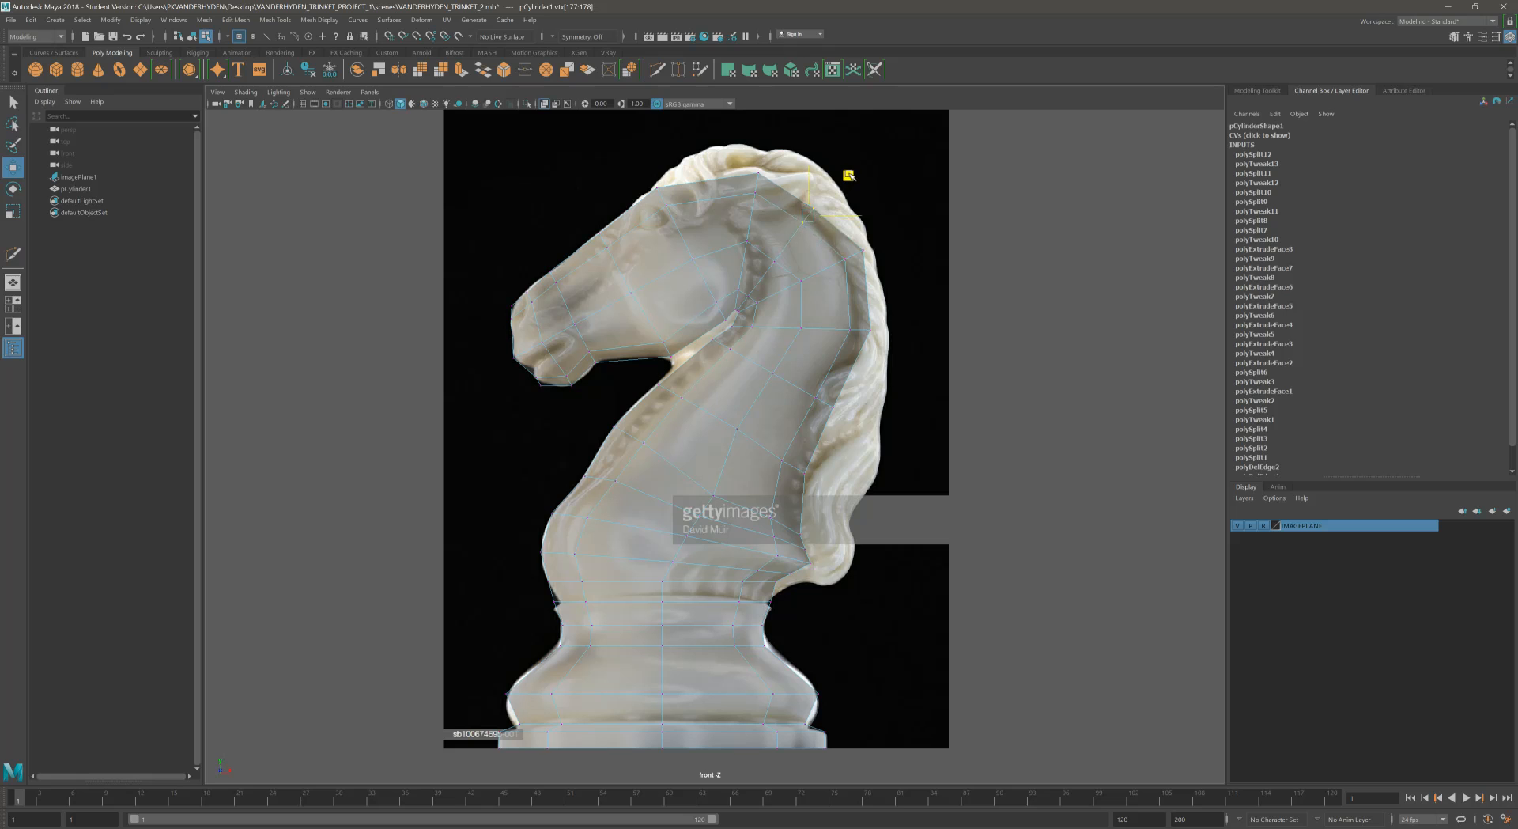
left_click_drag(857, 163, 857, 163)
Step: Examine the refined neck and head from several angles in the perspective view
key("space")
key("space")
left_click_drag(808, 413, 743, 380, "alt")
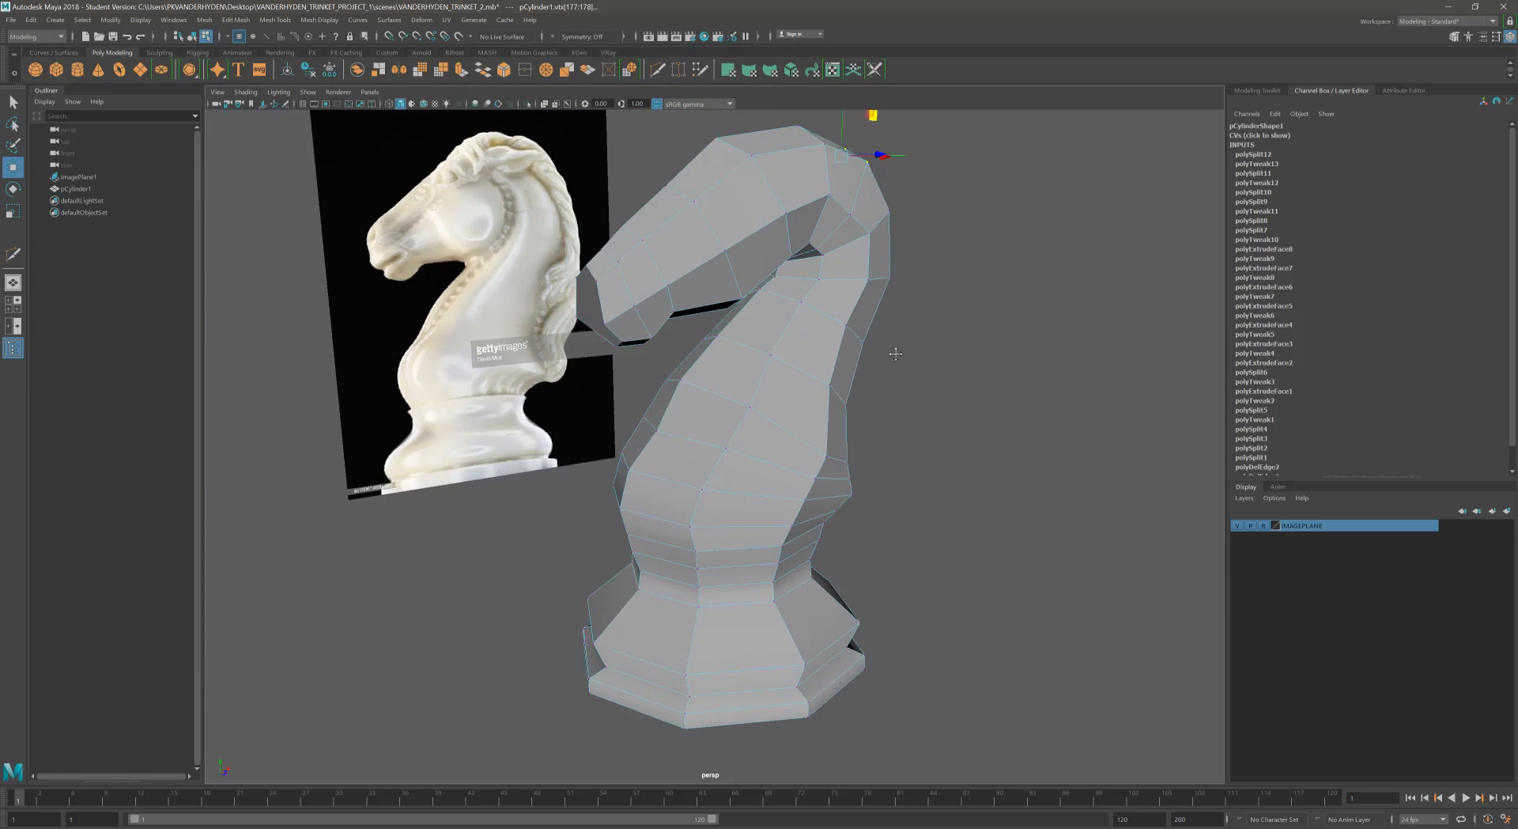
middle_click_drag(895, 354, 949, 348, "alt")
left_click_drag(949, 348, 907, 345, "alt")
middle_click_drag(908, 345, 925, 298, "alt")
left_click_drag(925, 298, 919, 314, "alt")
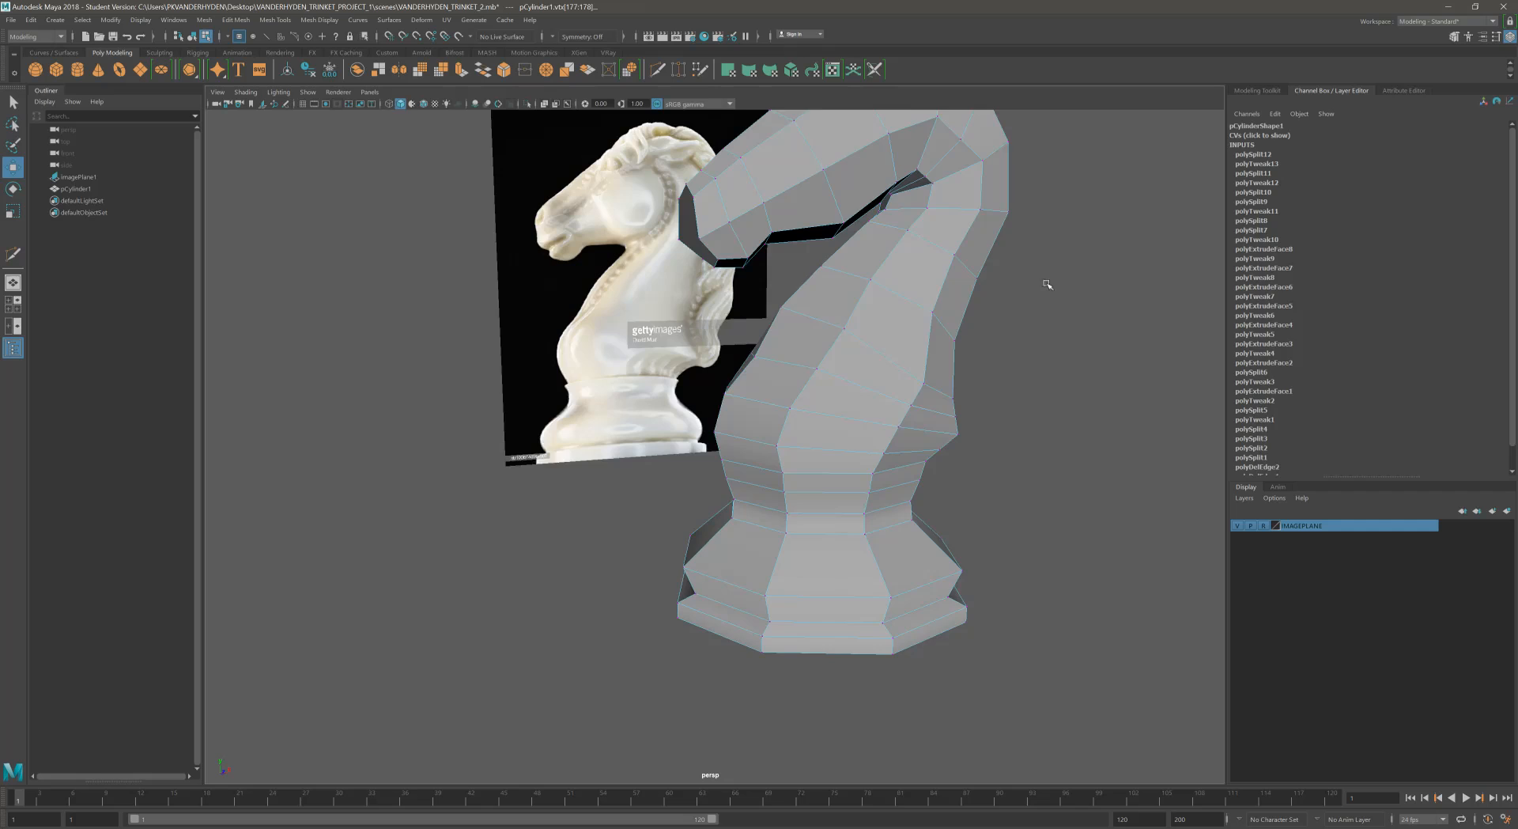
middle_click_drag(926, 270, 952, 301, "alt")
left_click_drag(952, 301, 993, 287, "alt")
middle_click_drag(993, 288, 962, 329, "alt")
right_click_drag(963, 330, 994, 335, "alt")
middle_click_drag(929, 304, 936, 322, "alt")
right_click_drag(935, 322, 897, 419, "alt")
middle_click_drag(898, 419, 863, 266, "alt")
mouse_move(873, 340)
left_mouse_down("alt")
mouse_move(887, 314)
mouse_move(888, 349)
mouse_move(868, 355)
left_mouse_up("alt")
middle_click_drag(868, 356, 871, 410, "alt")
right_click_drag(871, 410, 754, 372, "alt")
left_click_drag(768, 355, 727, 359, "alt")
middle_click_drag(794, 366, 805, 346, "alt")
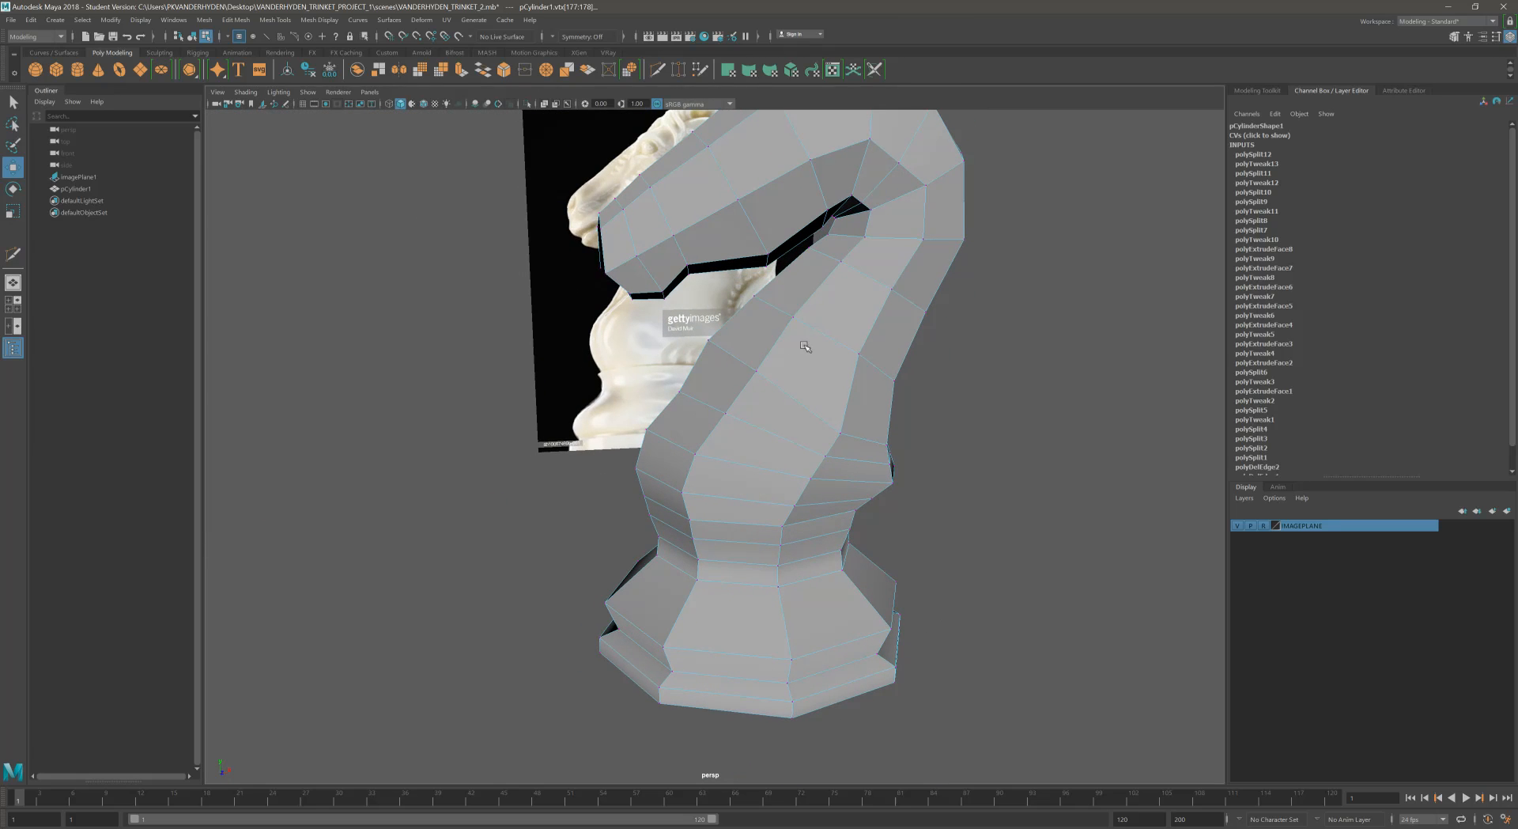
right_click_drag(924, 437, 812, 459, "alt")
middle_click_drag(811, 458, 785, 511, "alt")
left_click_drag(784, 510, 771, 518, "alt")
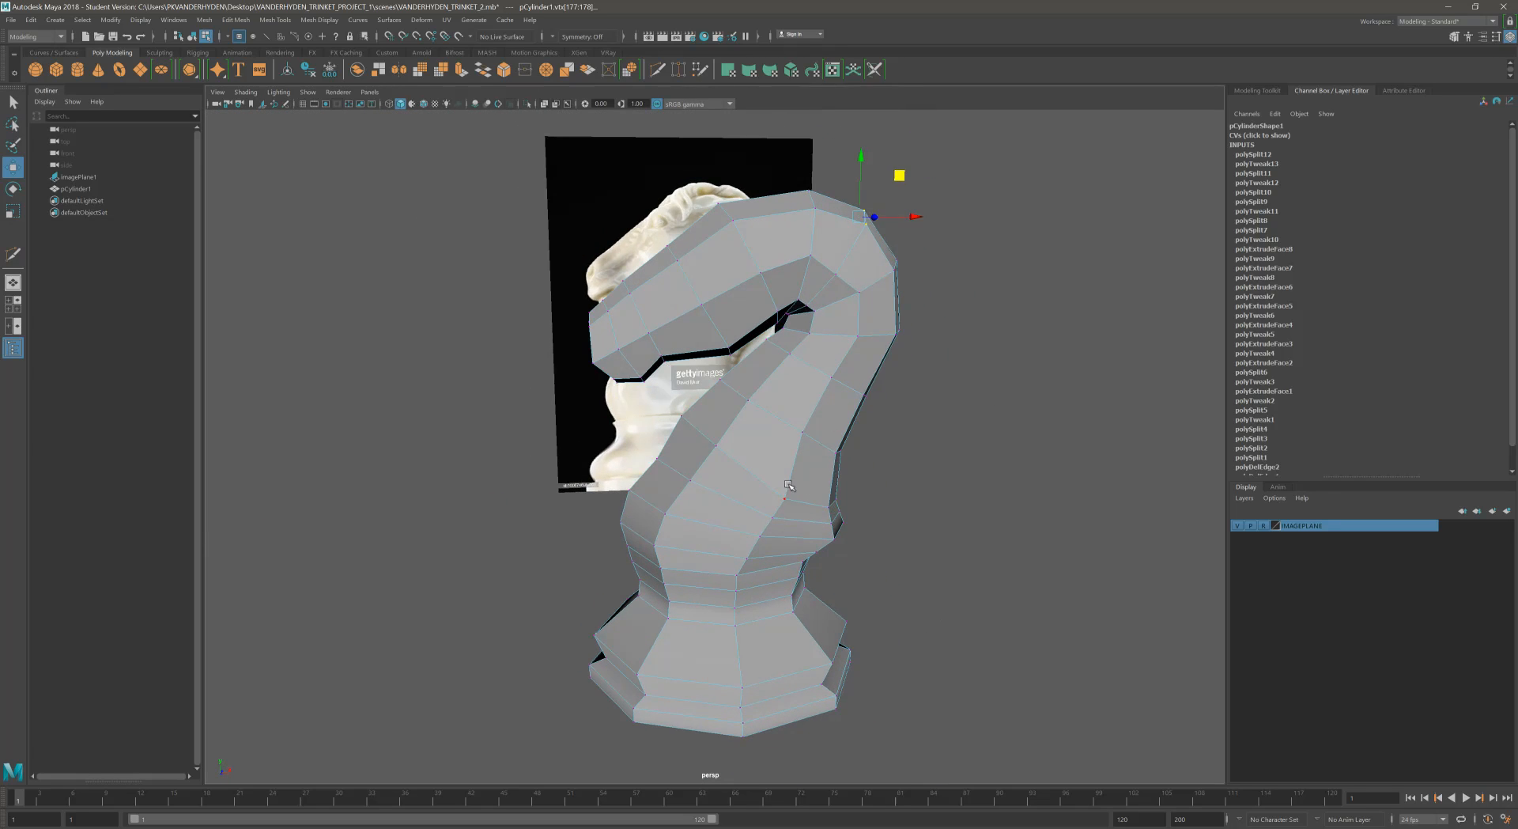